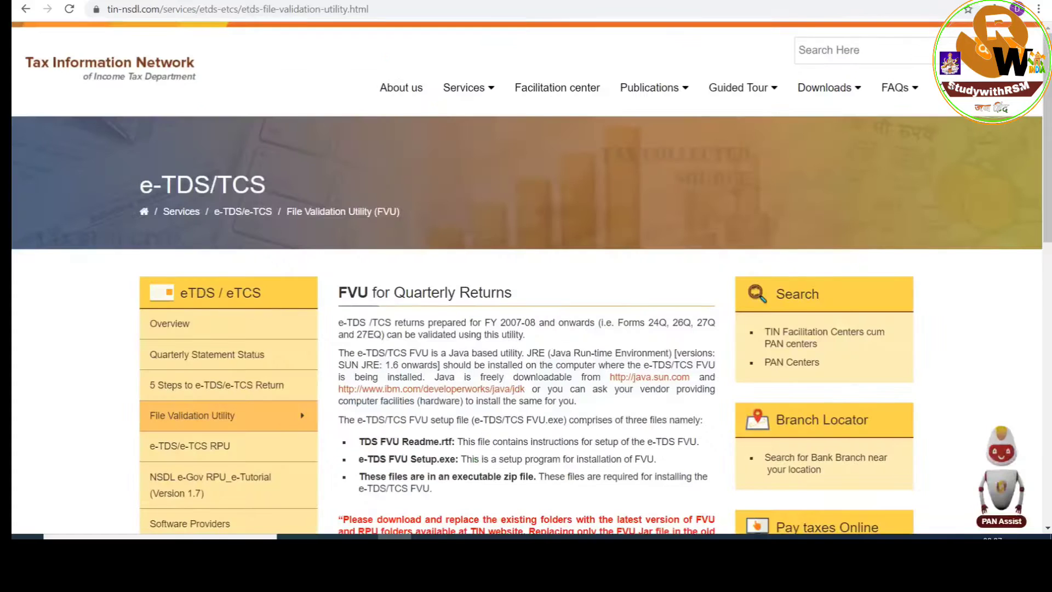
- Look over the File Validation Utility page and the e-TDS/e-TCS RPU page on the TIN site
{"action": "mouse_move", "coordinate": [316, 173]}
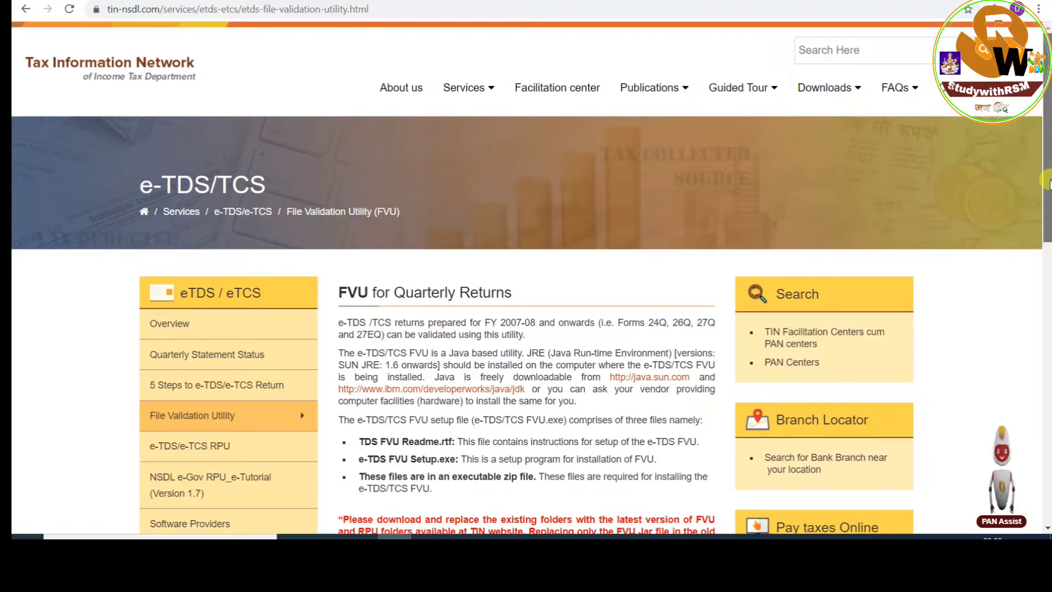
{"action": "left_click_drag", "start_coordinate": [1047, 184], "coordinate": [1047, 247]}
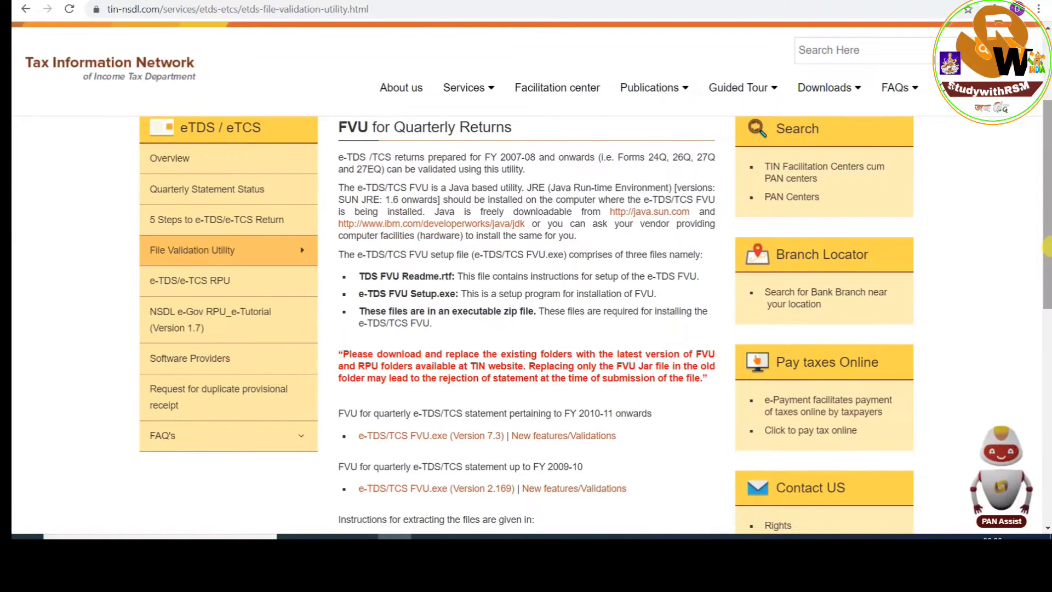
{"action": "left_click", "coordinate": [181, 288]}
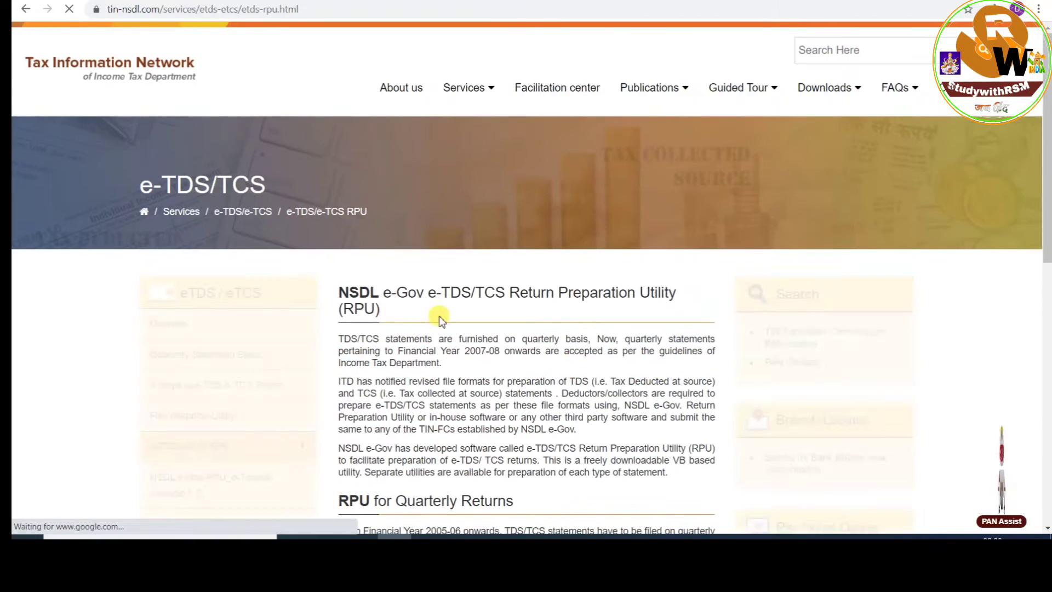
{"action": "scroll", "coordinate": [932, 272], "scroll_direction": "down", "scroll_amount": 3}
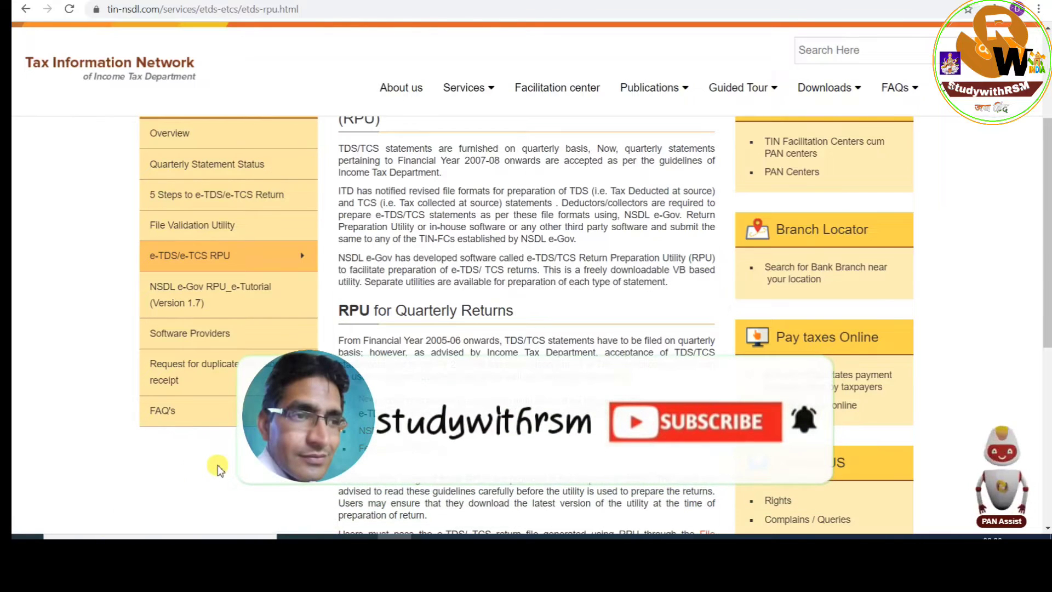
- Open the File Validation Utility page and download e-TDS/TCS FVU.exe (Version 7.3) for statements from FY 2010-11 onwards
{"action": "left_click", "coordinate": [192, 224]}
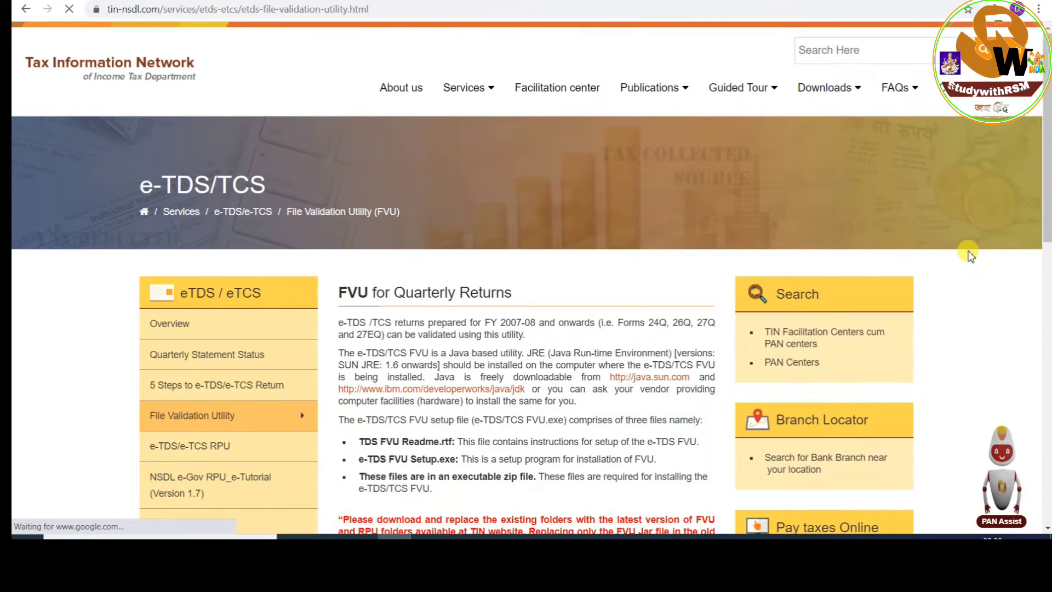
{"action": "scroll", "coordinate": [968, 253], "scroll_direction": "down", "scroll_amount": 1}
{"action": "scroll", "coordinate": [968, 253], "scroll_direction": "down", "scroll_amount": 3}
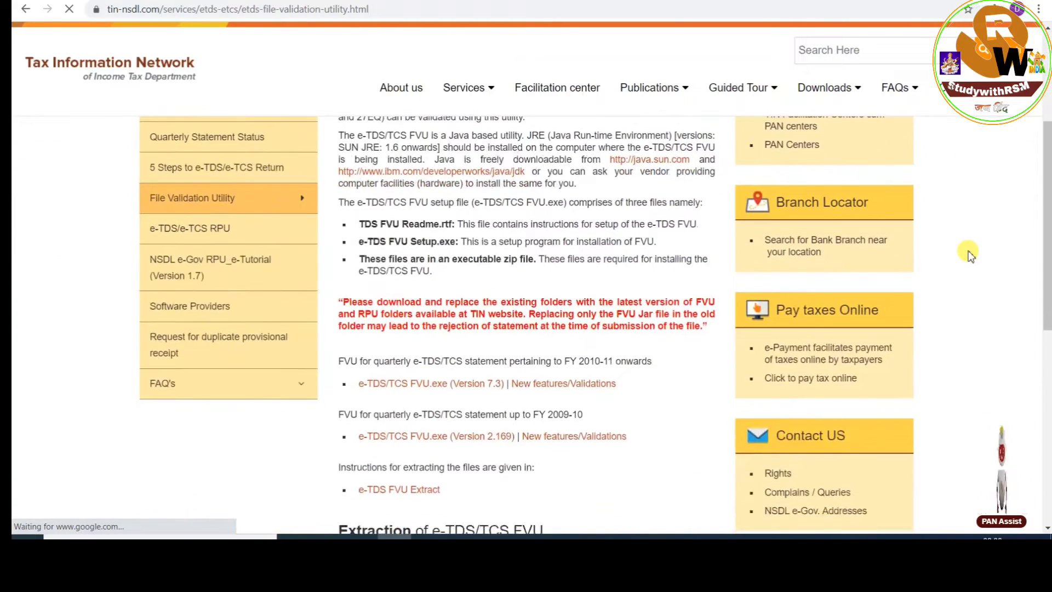
{"action": "scroll", "coordinate": [968, 253], "scroll_direction": "down", "scroll_amount": 2}
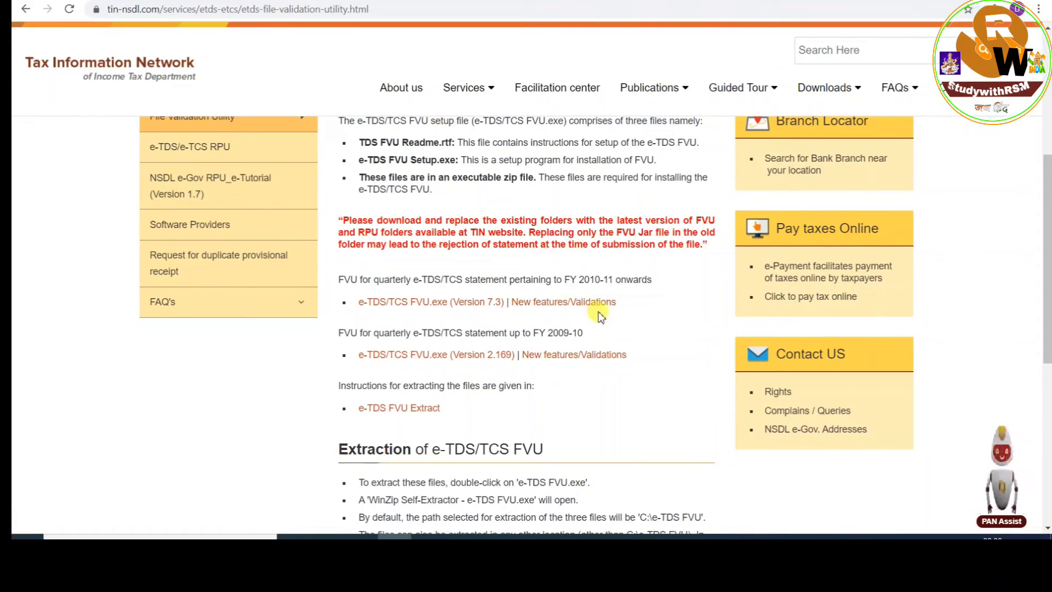
{"action": "left_click", "coordinate": [459, 302]}
{"action": "scroll", "coordinate": [458, 308], "scroll_direction": "up", "scroll_amount": 4}
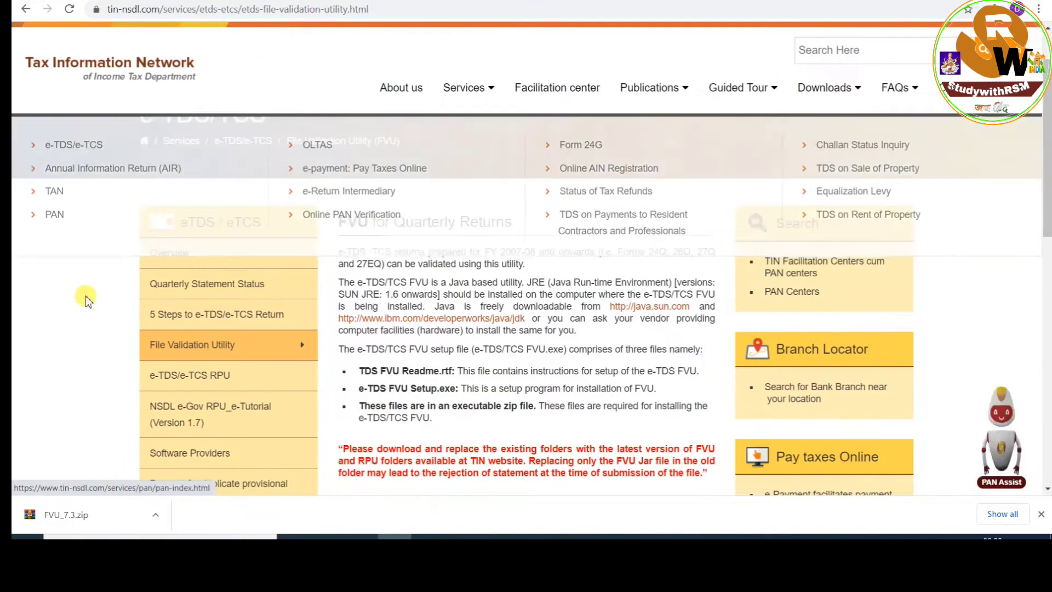
- Show the downloaded FVU_7.3.zip in its folder and refresh the Downloads file list
{"action": "left_click", "coordinate": [155, 518]}
{"action": "left_click", "coordinate": [190, 467]}
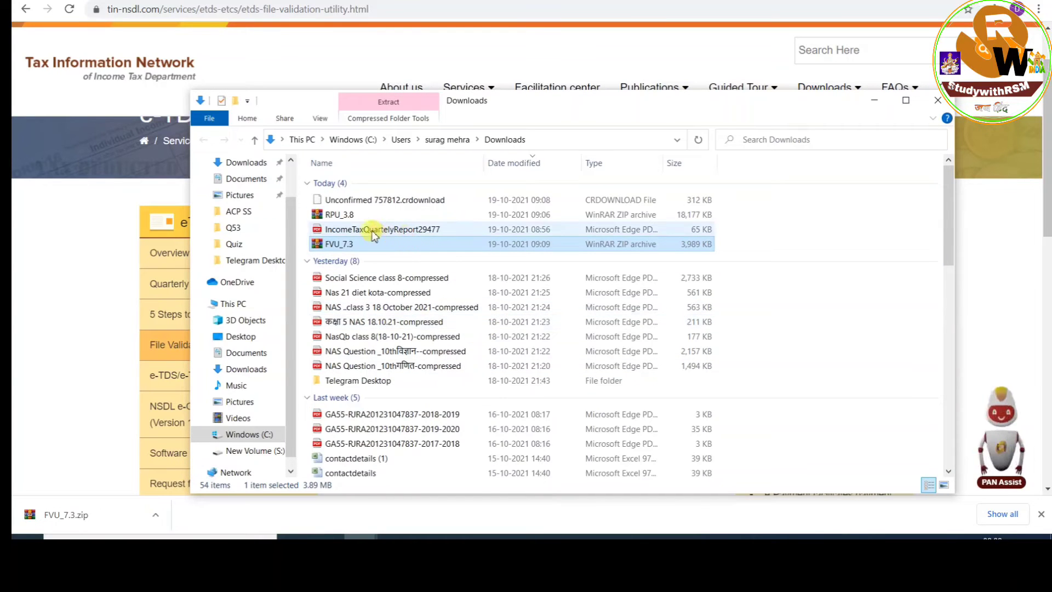
{"action": "left_click", "coordinate": [849, 232]}
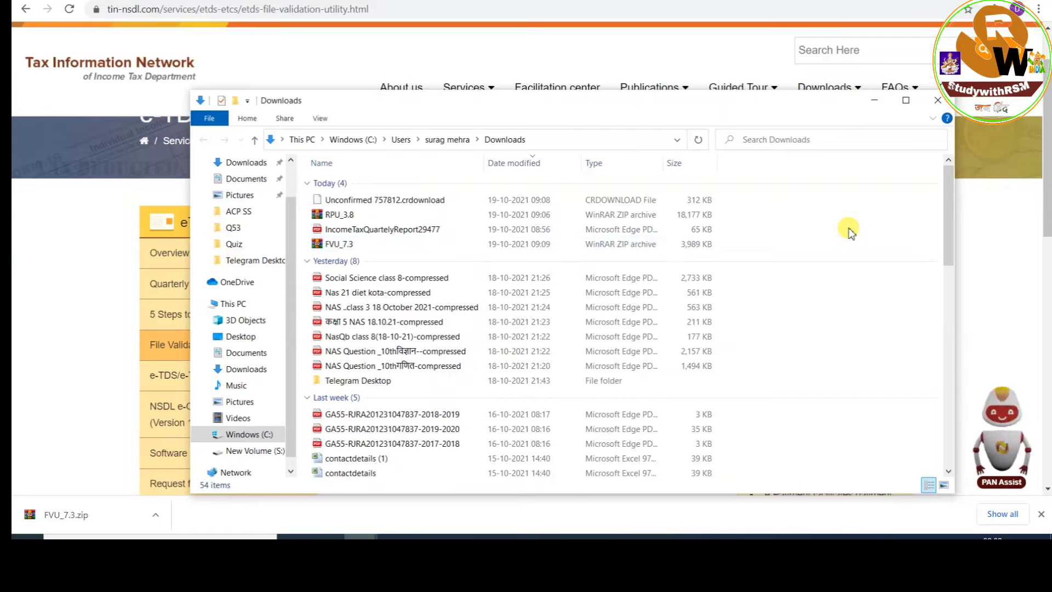
{"action": "right_click", "coordinate": [849, 232]}
{"action": "left_click", "coordinate": [880, 307]}
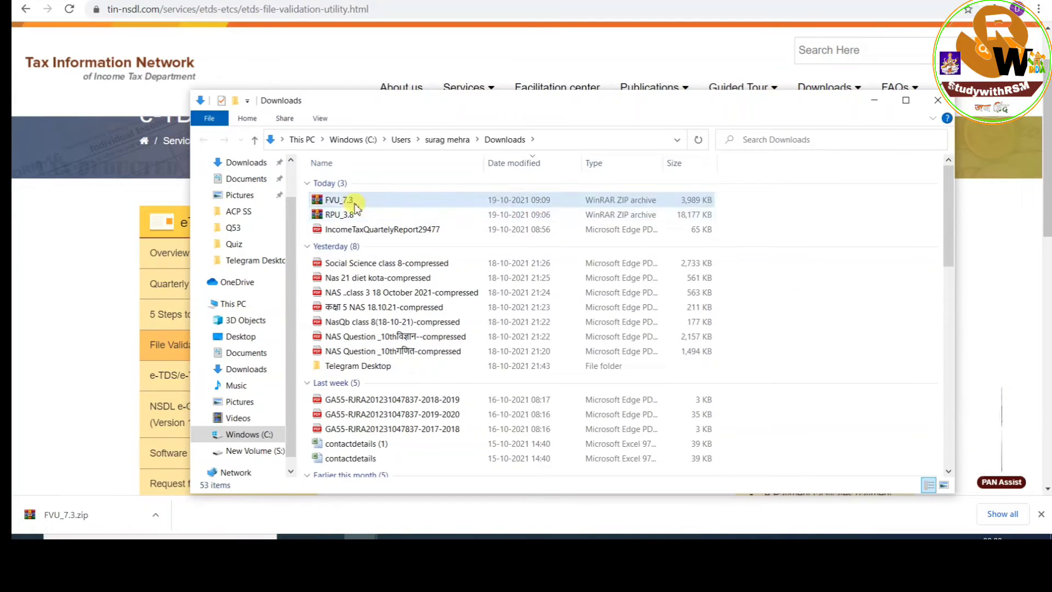
- Move the FVU_7.3 and RPU_3.8 archives from Downloads into the Q2 TDS folder on the desktop
{"action": "left_click_drag", "start_coordinate": [355, 207], "coordinate": [355, 220]}
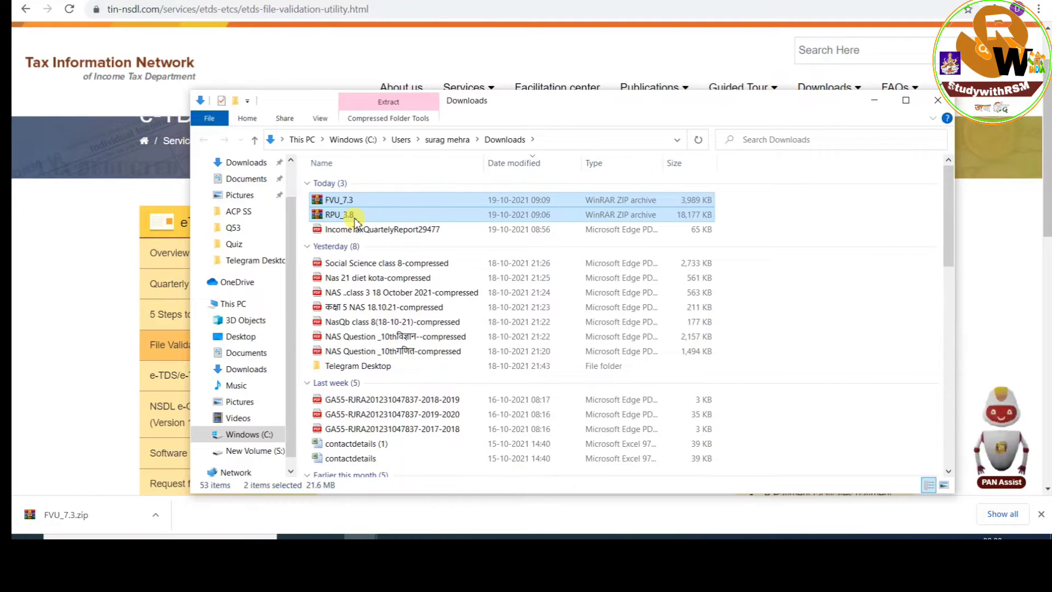
{"action": "key", "text": "ctrl+x"}
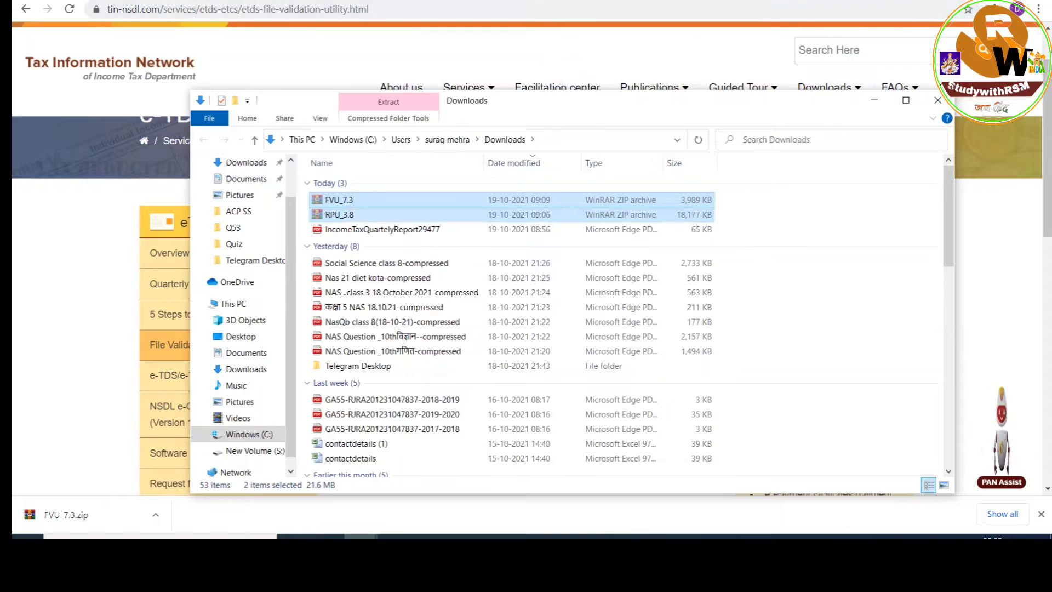
{"action": "left_click", "coordinate": [975, 1]}
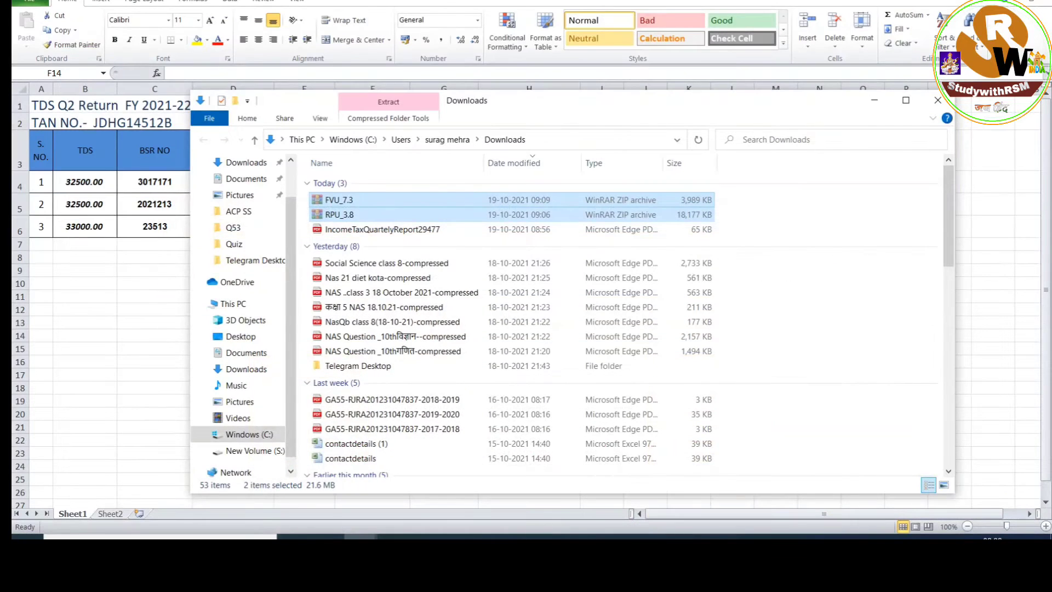
{"action": "left_click", "coordinate": [976, 1]}
{"action": "left_click", "coordinate": [976, 1]}
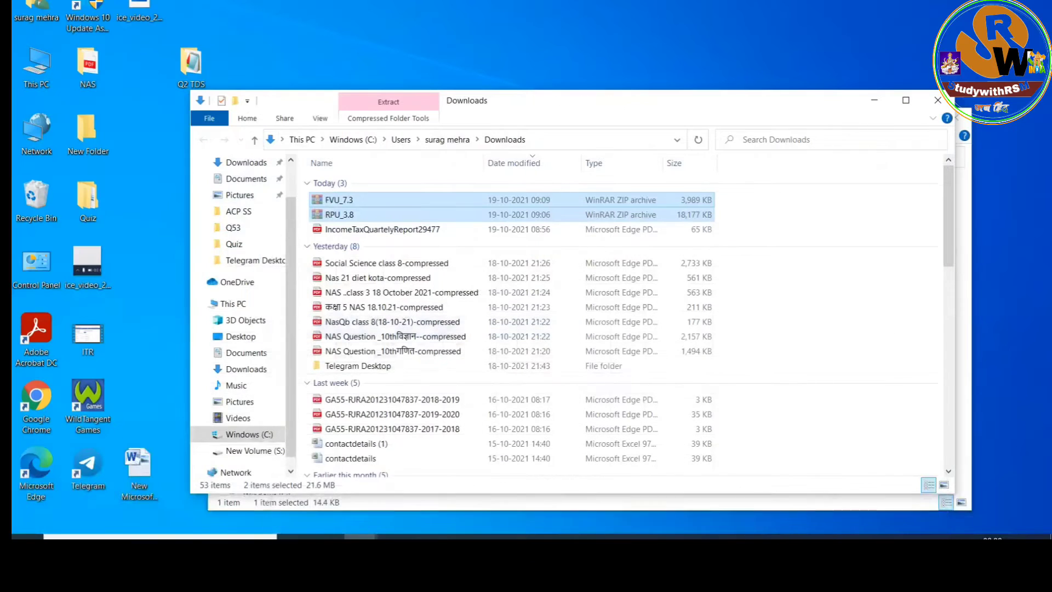
{"action": "left_click", "coordinate": [875, 102]}
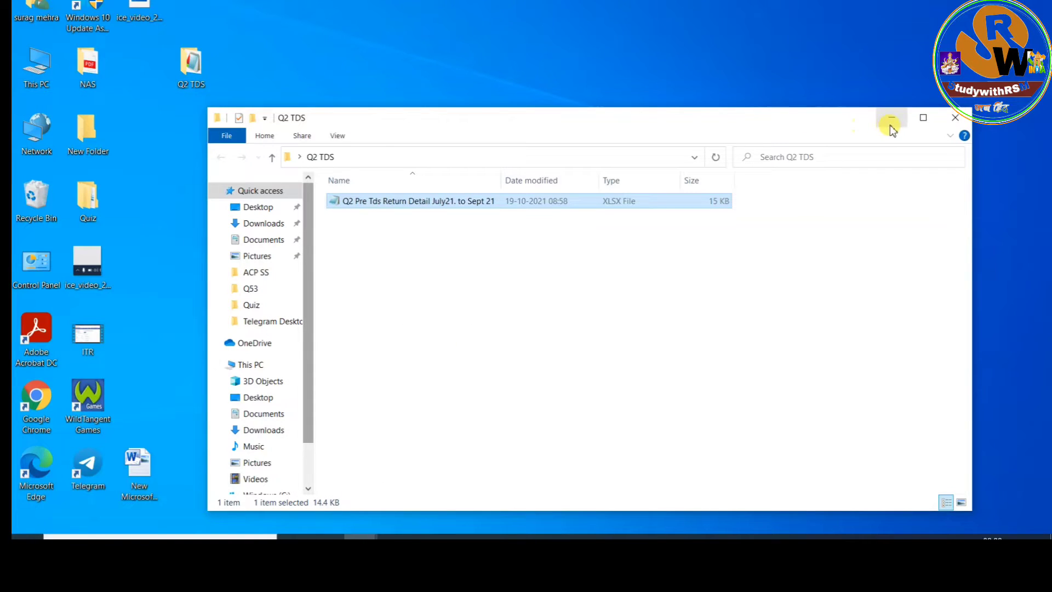
{"action": "left_click", "coordinate": [891, 121]}
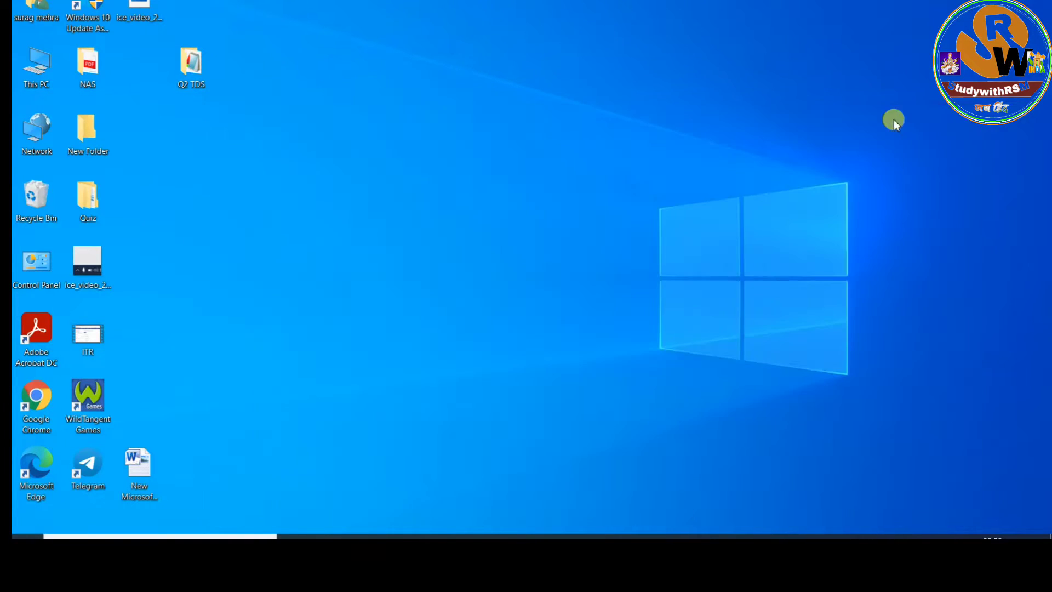
{"action": "double_click", "coordinate": [200, 82]}
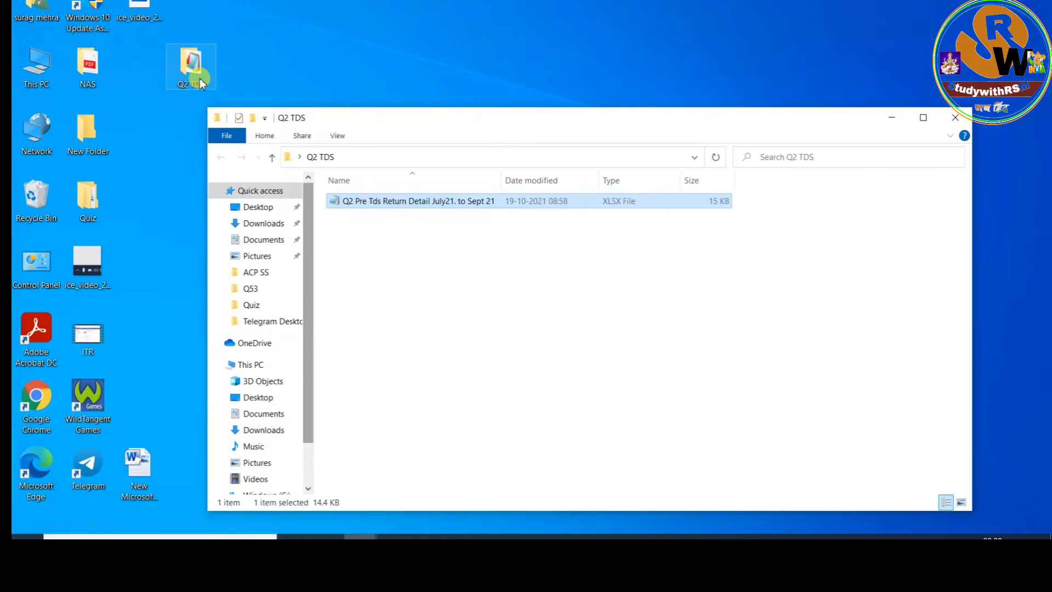
{"action": "left_click", "coordinate": [416, 275]}
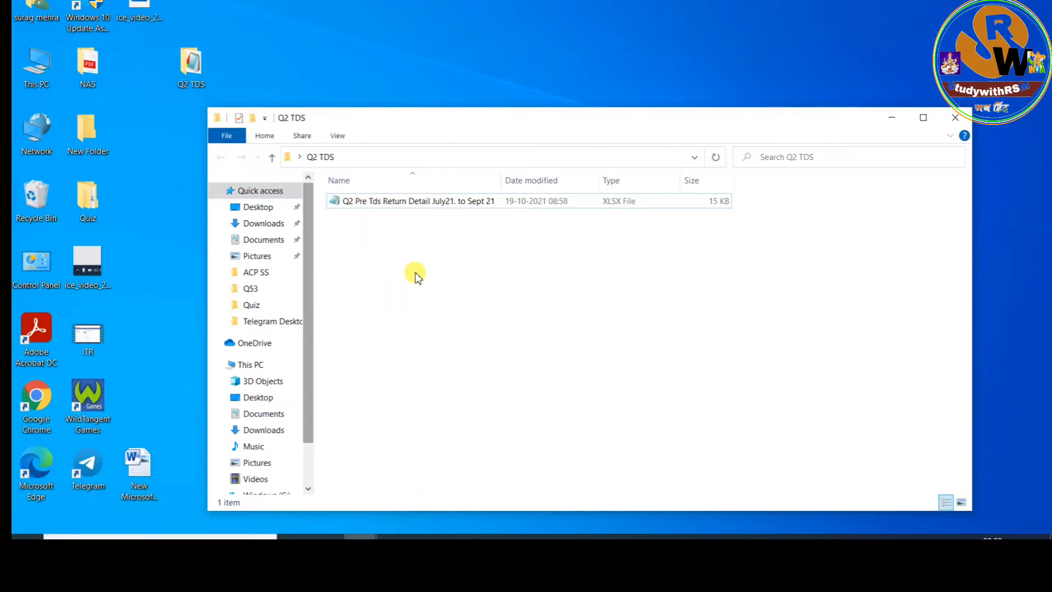
{"action": "key", "text": "ctrl+v"}
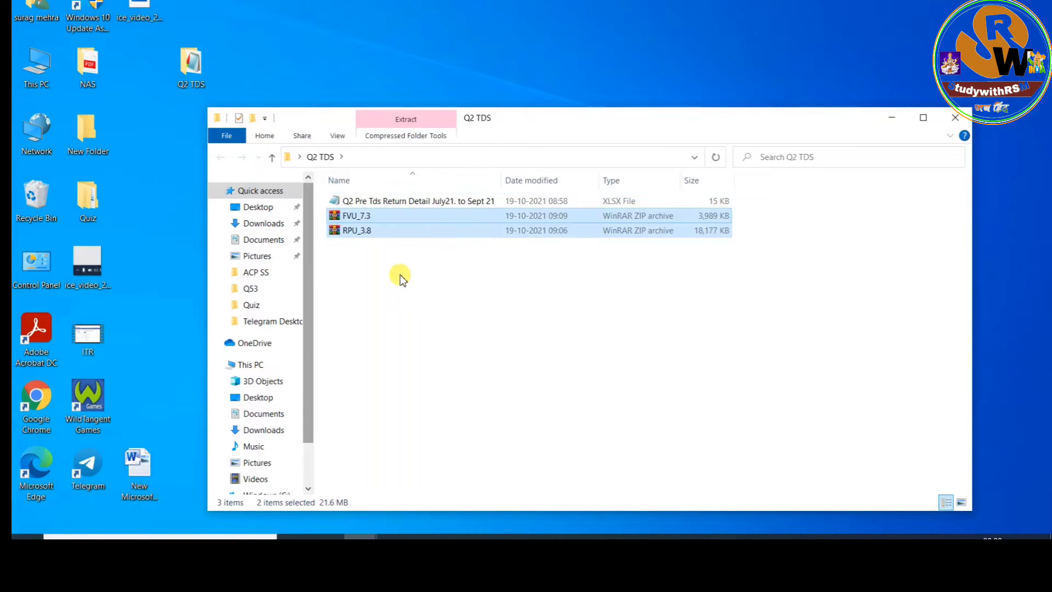
{"action": "left_click", "coordinate": [415, 275]}
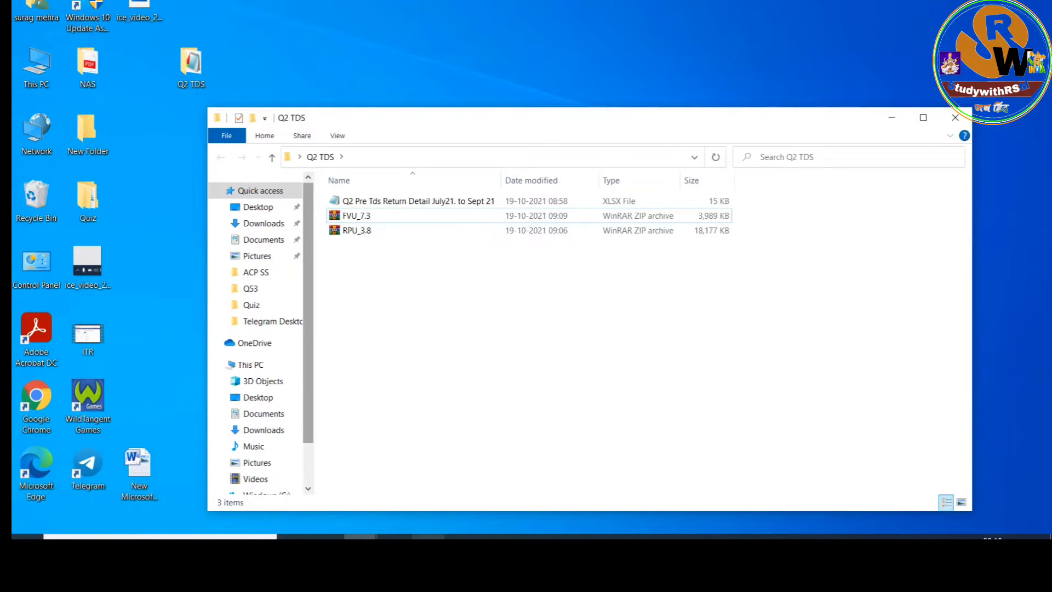
- Switch back to Chrome and bring up the TRACES site
{"action": "left_click", "coordinate": [395, 536]}
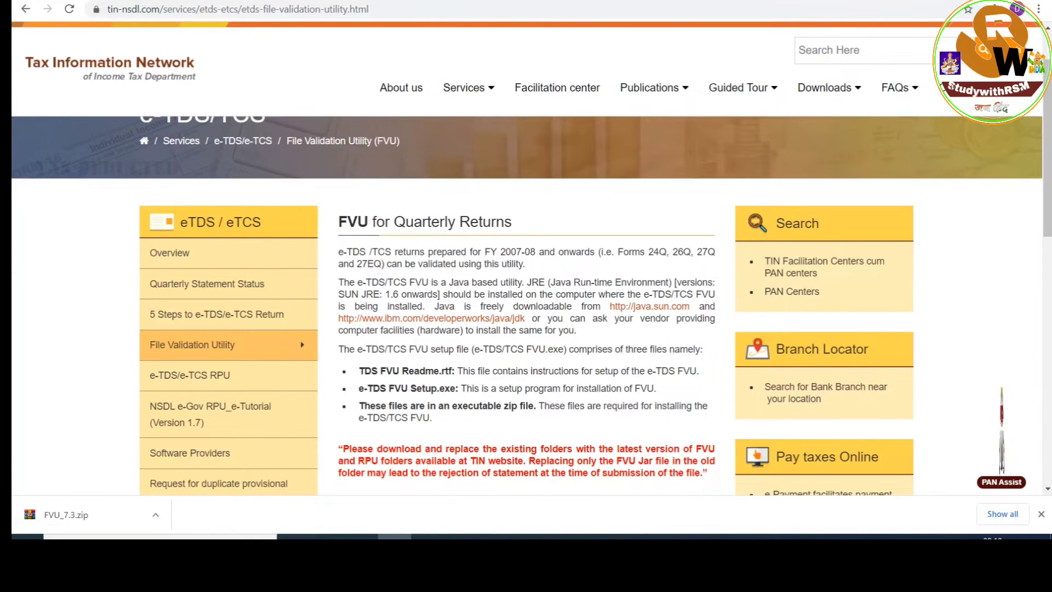
{"action": "left_click", "coordinate": [540, 0]}
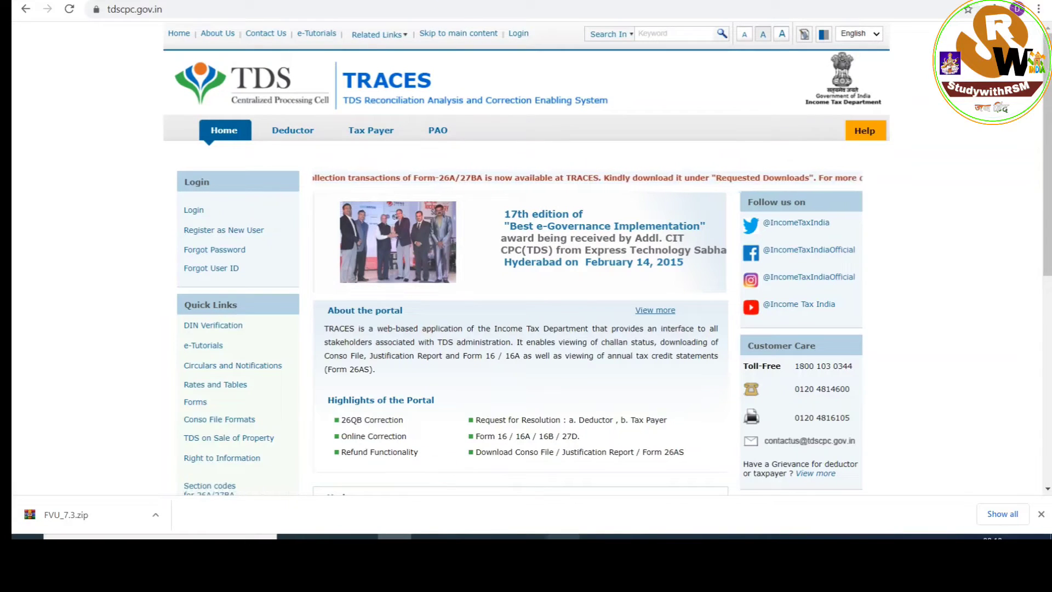
- Switch to the Q2 Pre Tds Return Detail workbook in Excel and examine the monthly paid amounts and TDS on Sheet2
{"action": "mouse_move", "coordinate": [563, 537]}
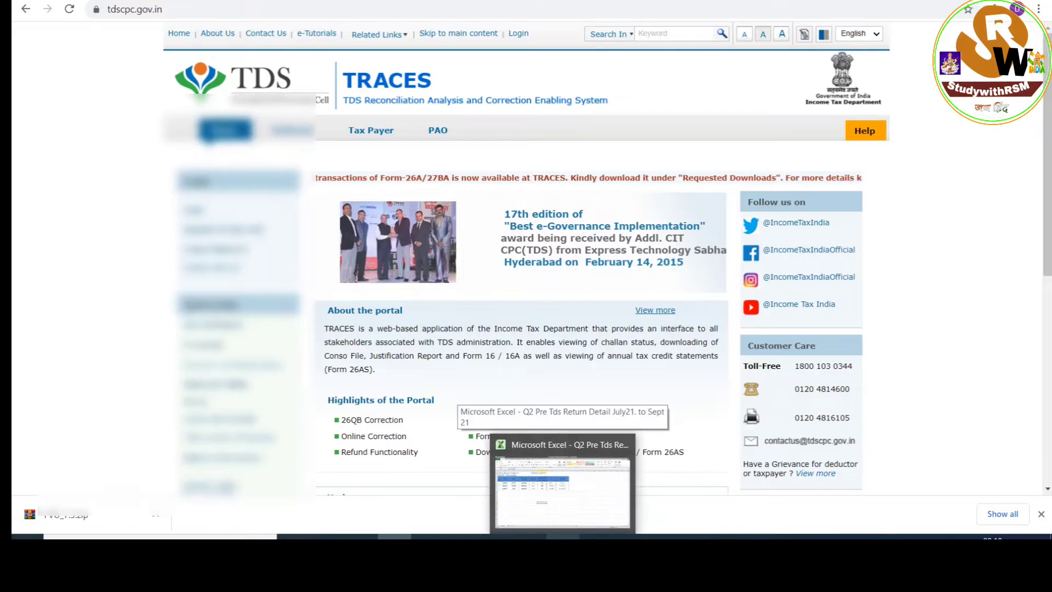
{"action": "left_click", "coordinate": [563, 493]}
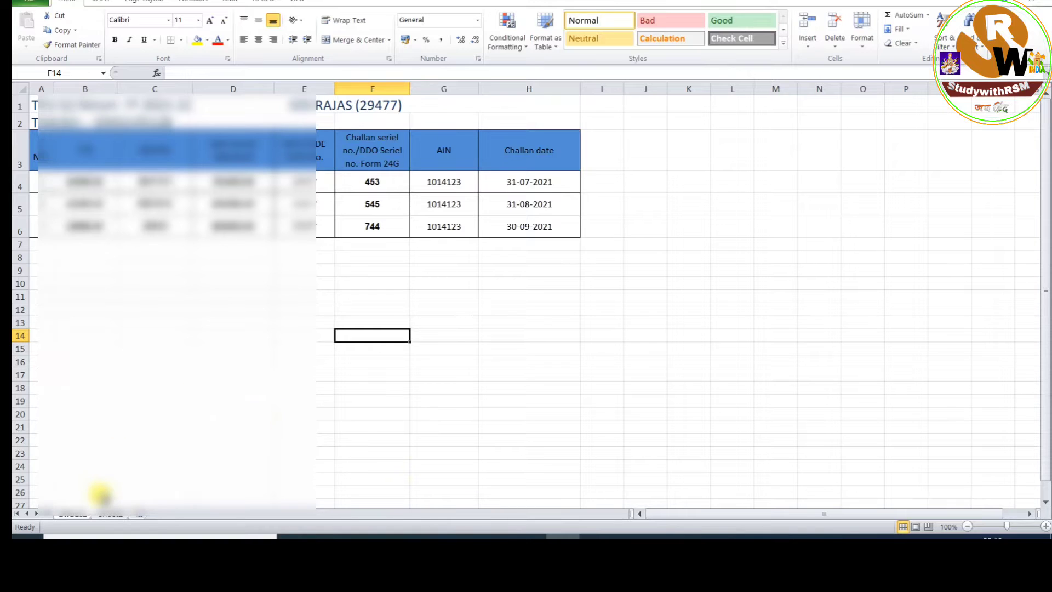
{"action": "left_click", "coordinate": [107, 515]}
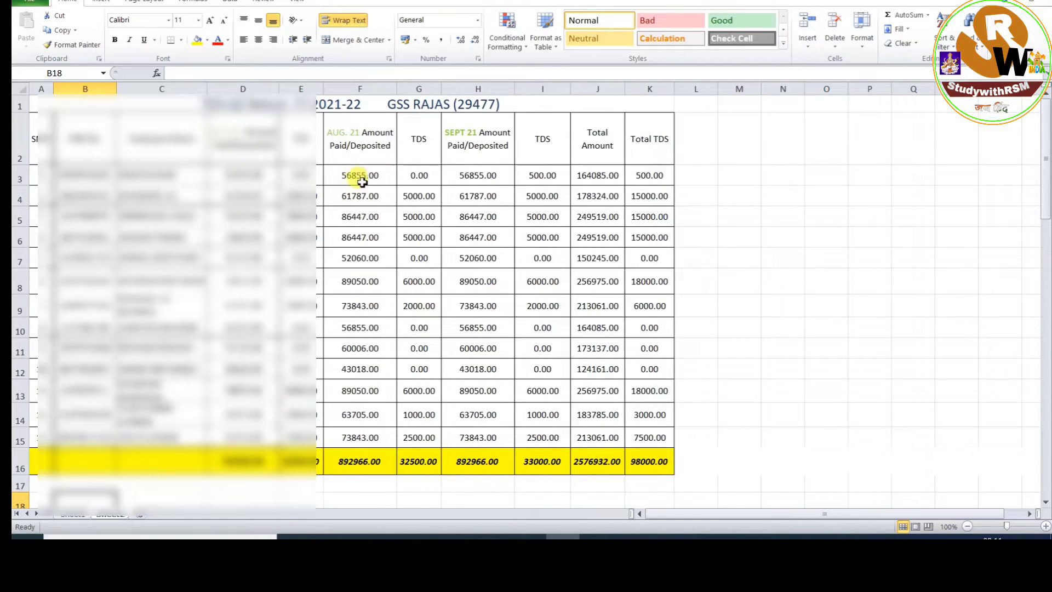
{"action": "left_click", "coordinate": [360, 200]}
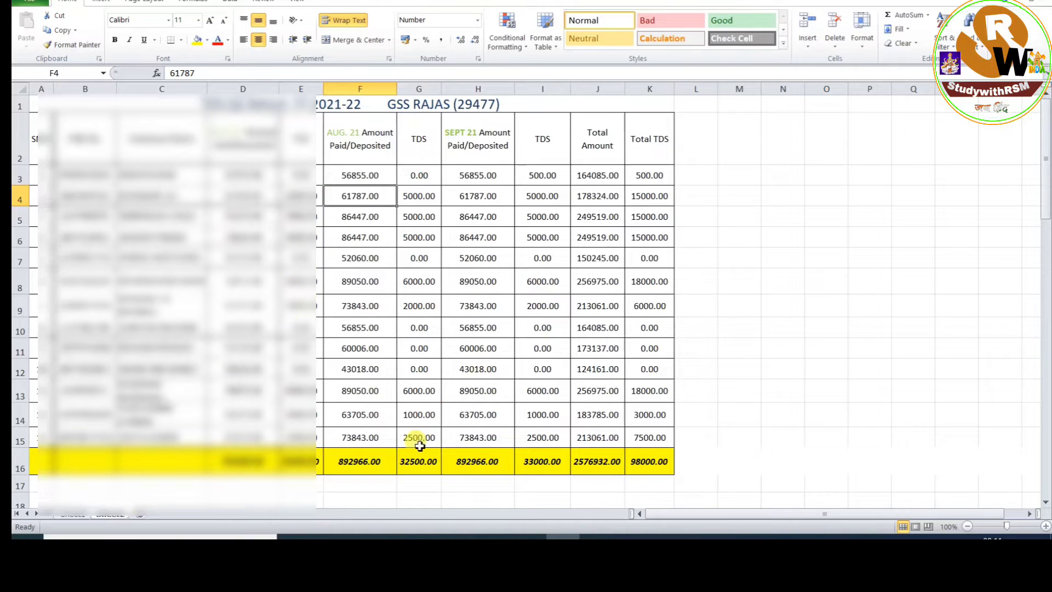
{"action": "left_click", "coordinate": [73, 515]}
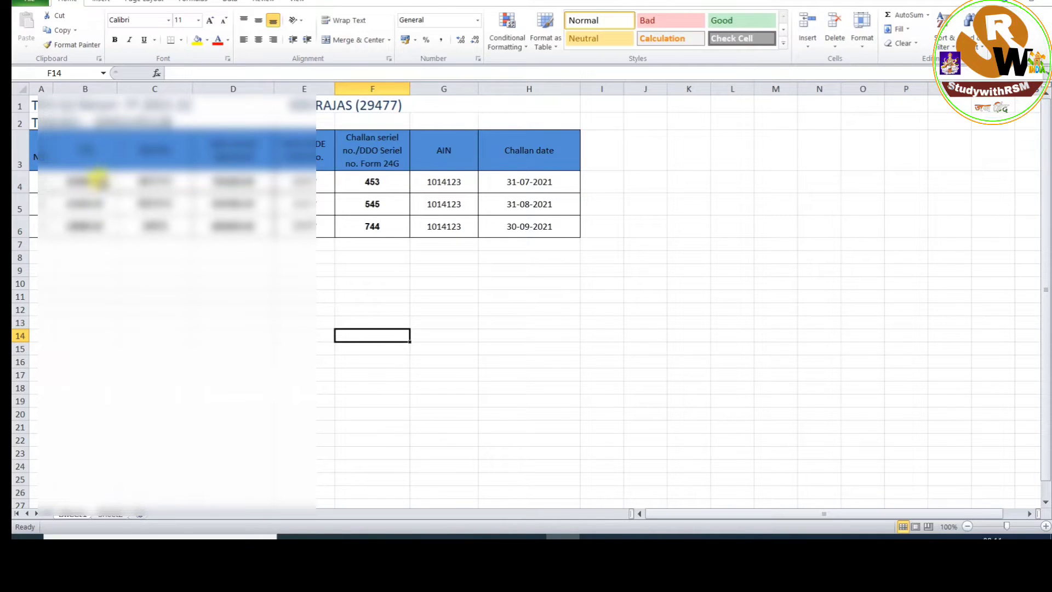
{"action": "left_click", "coordinate": [112, 514]}
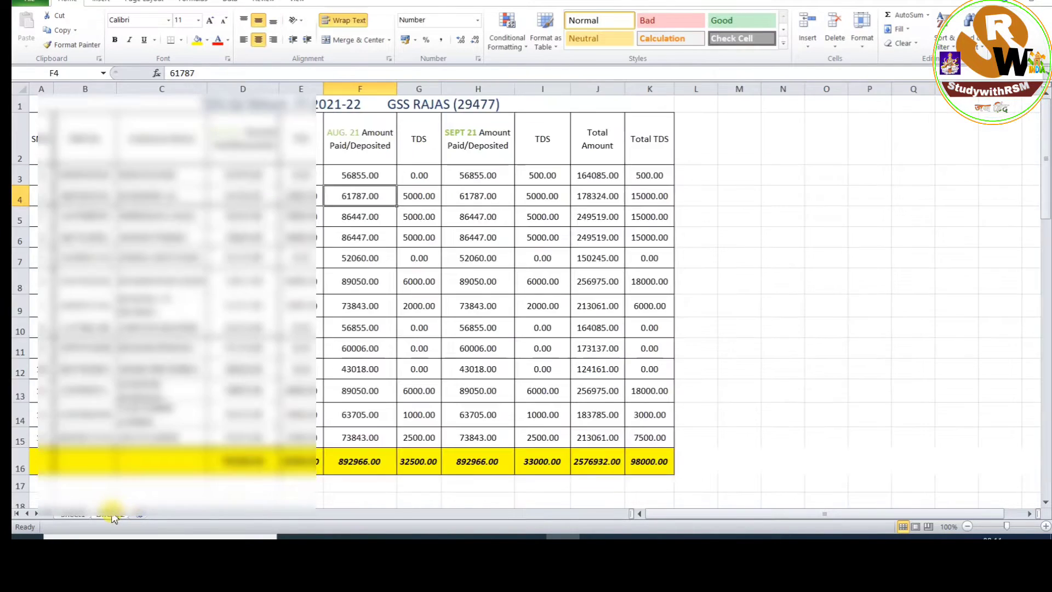
- Examine the AIN and the challan dates of the three monthly challans on Sheet1
{"action": "left_click", "coordinate": [73, 514]}
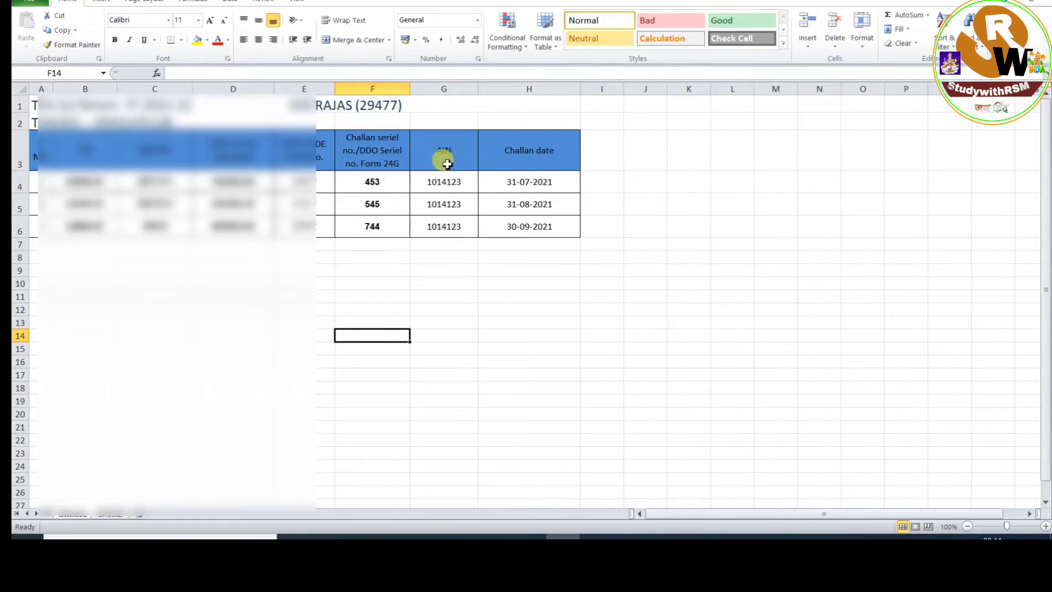
{"action": "left_click", "coordinate": [456, 186]}
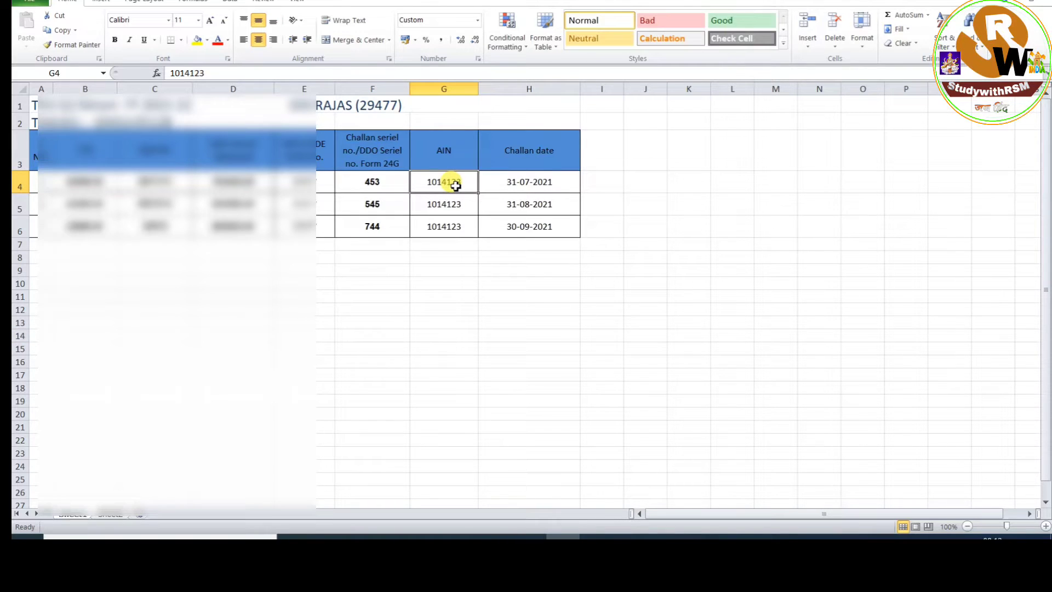
{"action": "left_click", "coordinate": [525, 186]}
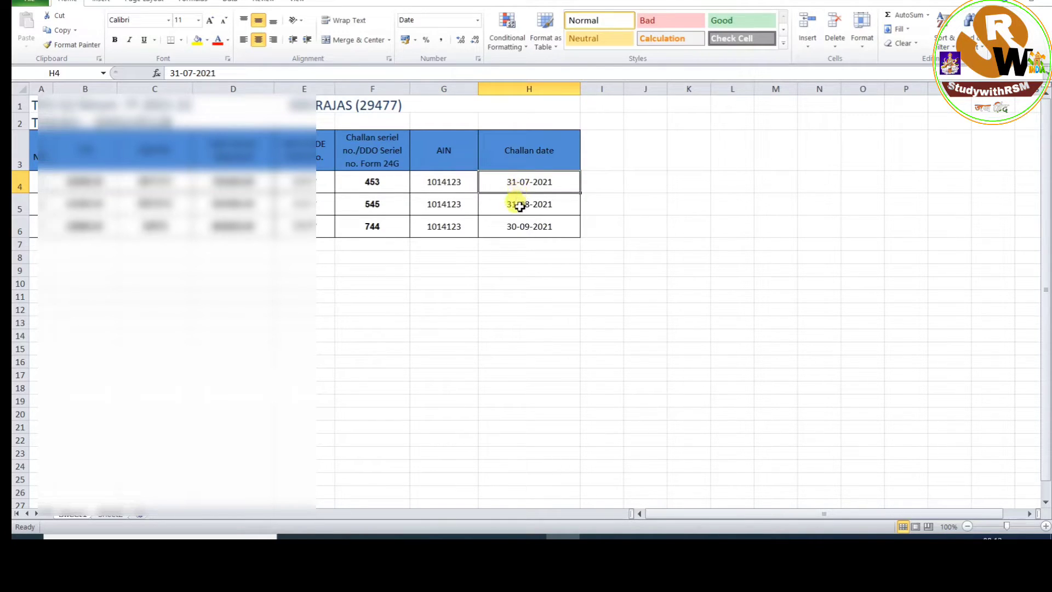
{"action": "left_click", "coordinate": [518, 206]}
{"action": "left_click", "coordinate": [518, 231]}
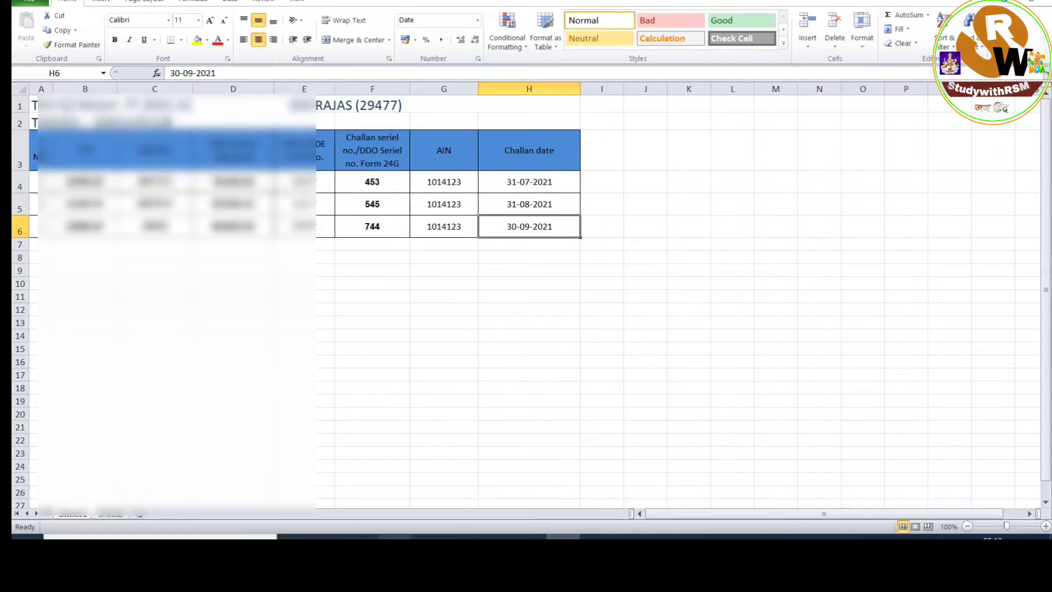
- Switch back to the TRACES site in Chrome and open its login page
{"action": "mouse_move", "coordinate": [395, 537]}
{"action": "left_click", "coordinate": [399, 485]}
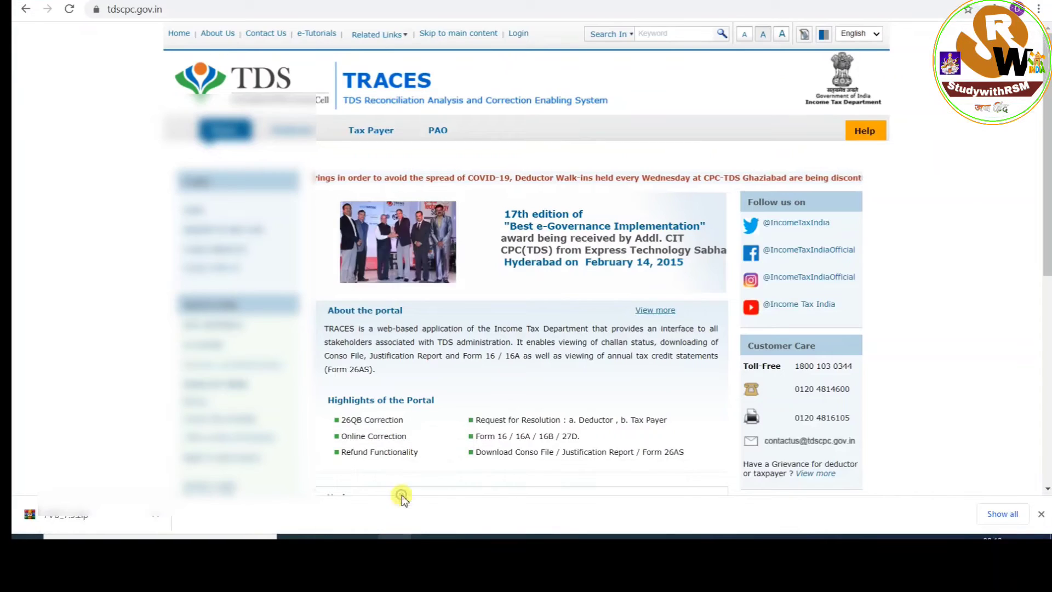
{"action": "left_click", "coordinate": [194, 211]}
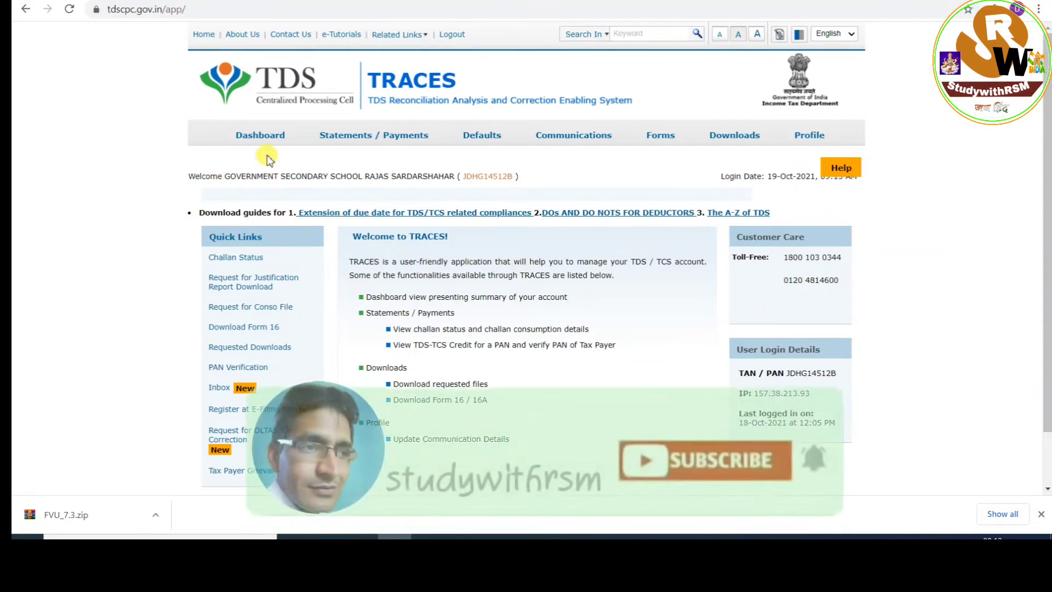
- Open the View your BIN page from the TRACES downloads, accepting the redirect to the external website
{"action": "mouse_move", "coordinate": [553, 156]}
{"action": "mouse_move", "coordinate": [732, 141]}
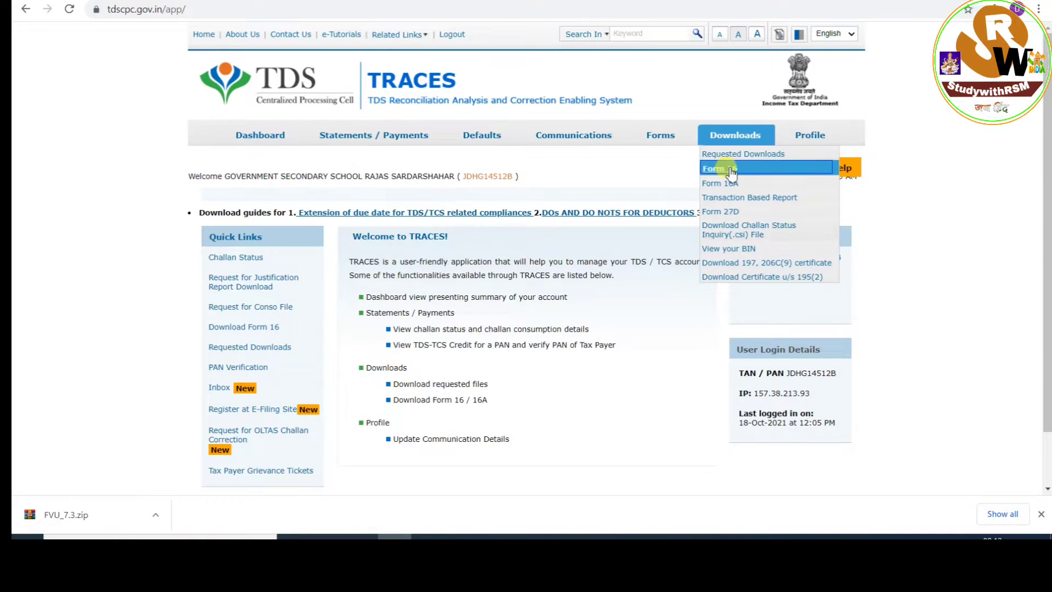
{"action": "left_click", "coordinate": [724, 250]}
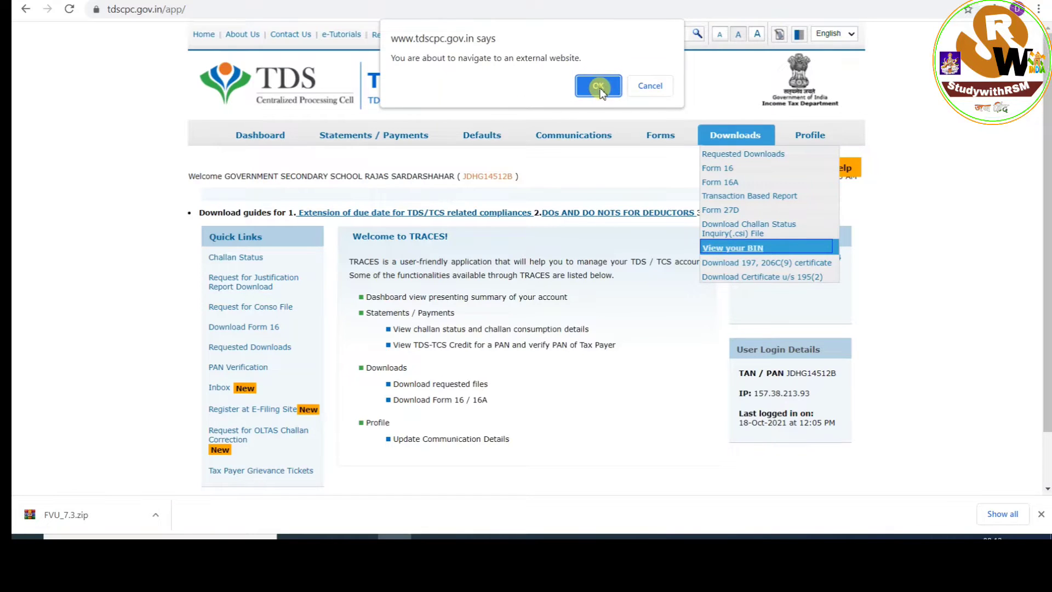
{"action": "left_click", "coordinate": [599, 88]}
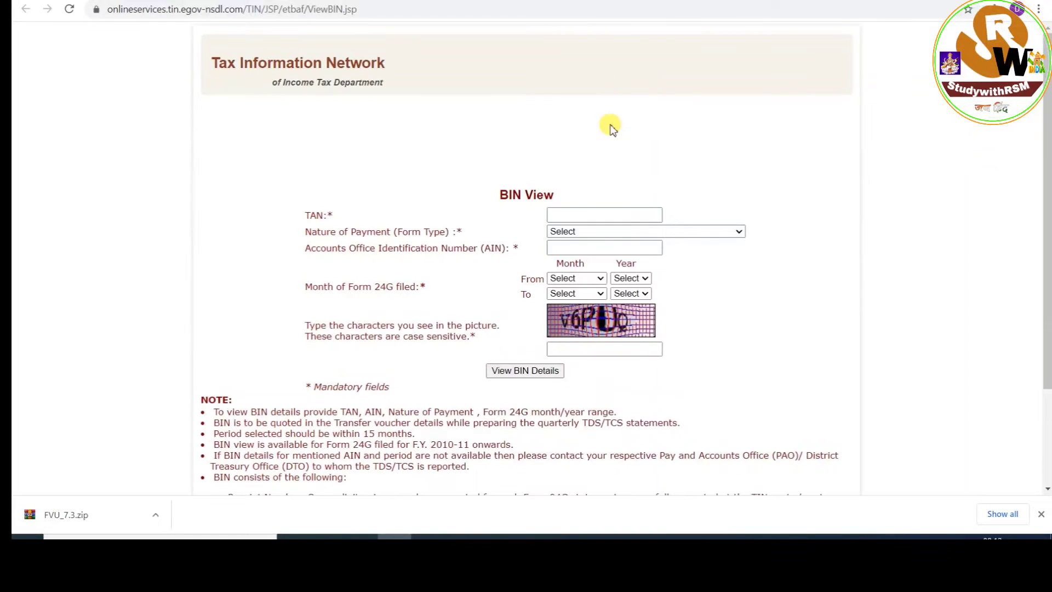
- Fill in the TAN, choose TDS - Salary - Form 24Q as the nature of payment, and enter the AIN
{"action": "left_click", "coordinate": [570, 214]}
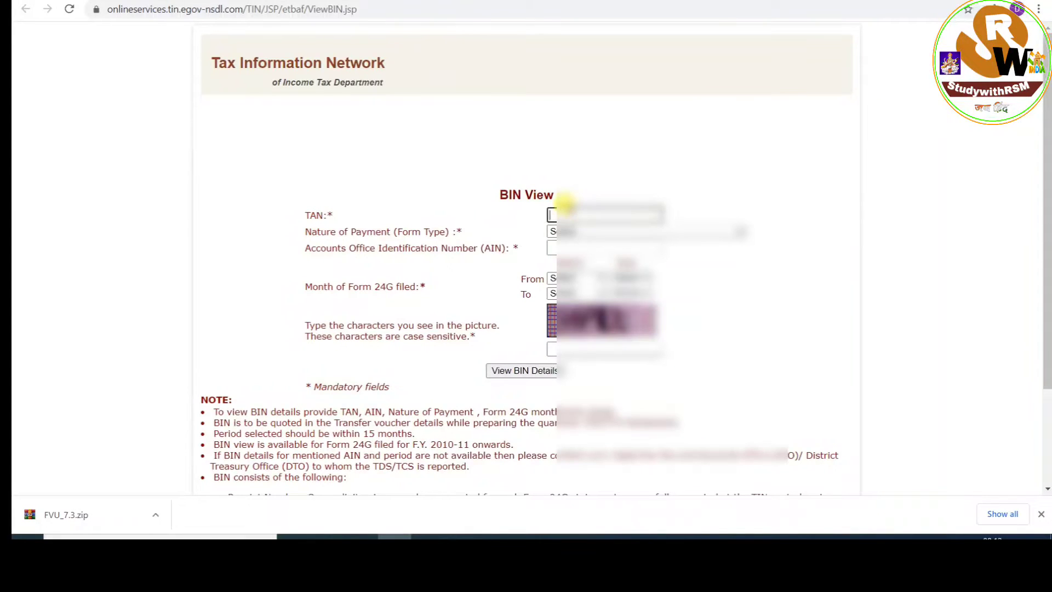
{"action": "key", "text": "ctrl+v"}
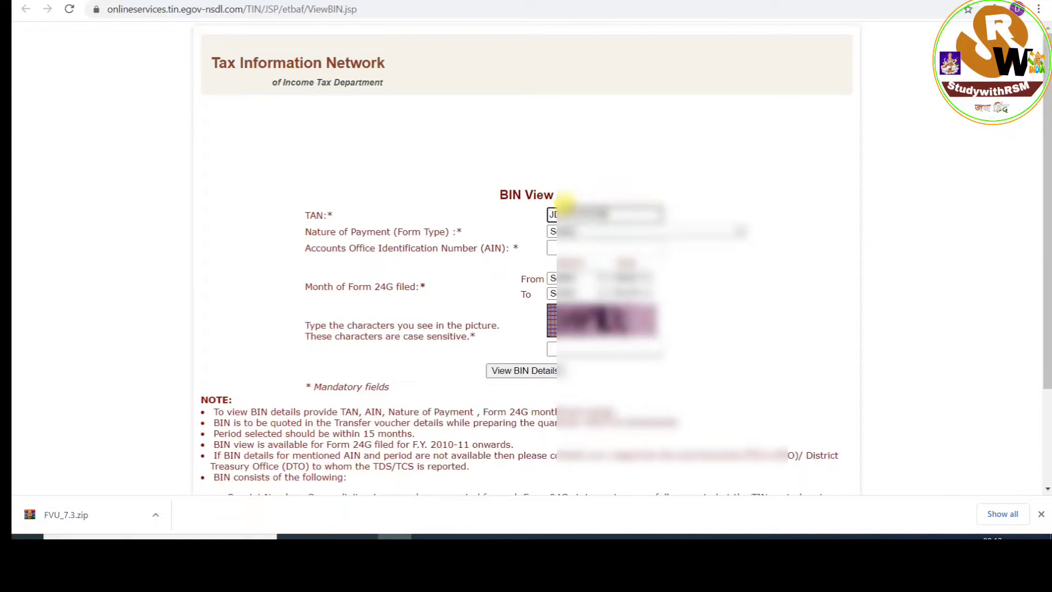
{"action": "left_click", "coordinate": [592, 232]}
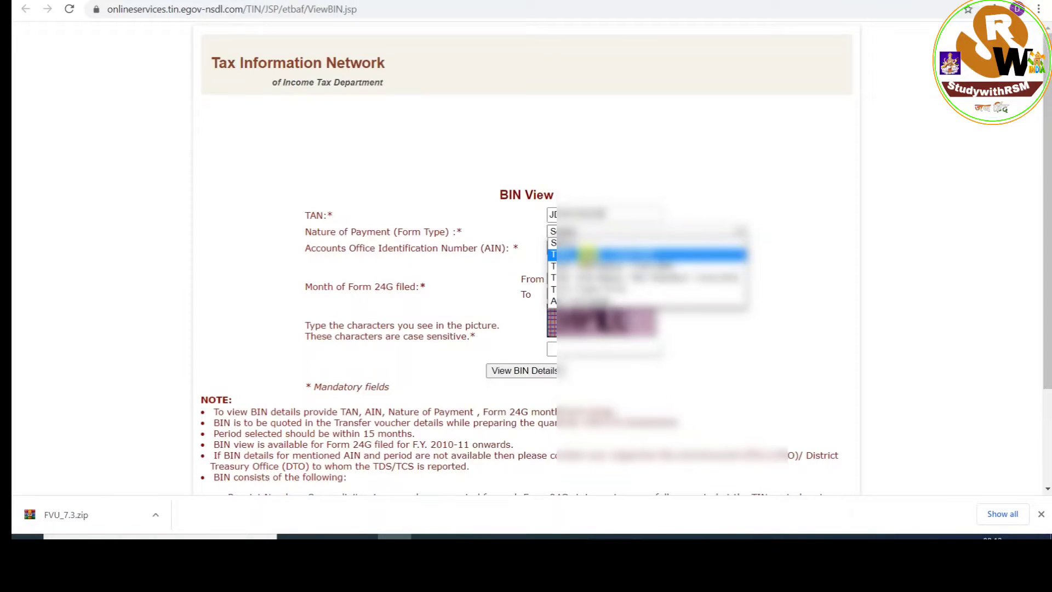
{"action": "left_click", "coordinate": [588, 254]}
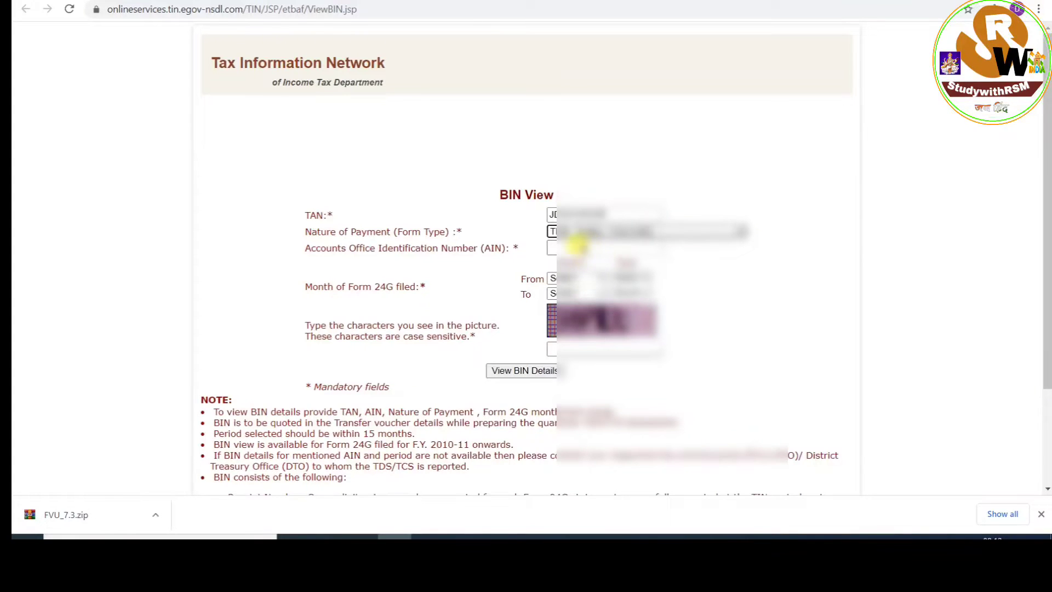
{"action": "left_click", "coordinate": [565, 247]}
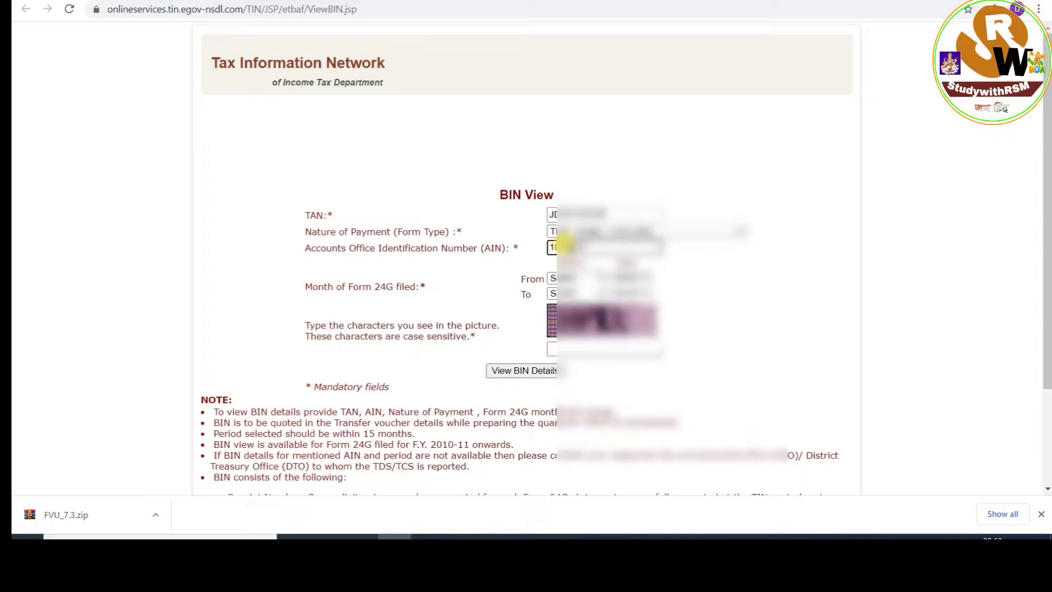
- Set the Form 24G filing period from July 2021 to September 2021
{"action": "left_click", "coordinate": [570, 277]}
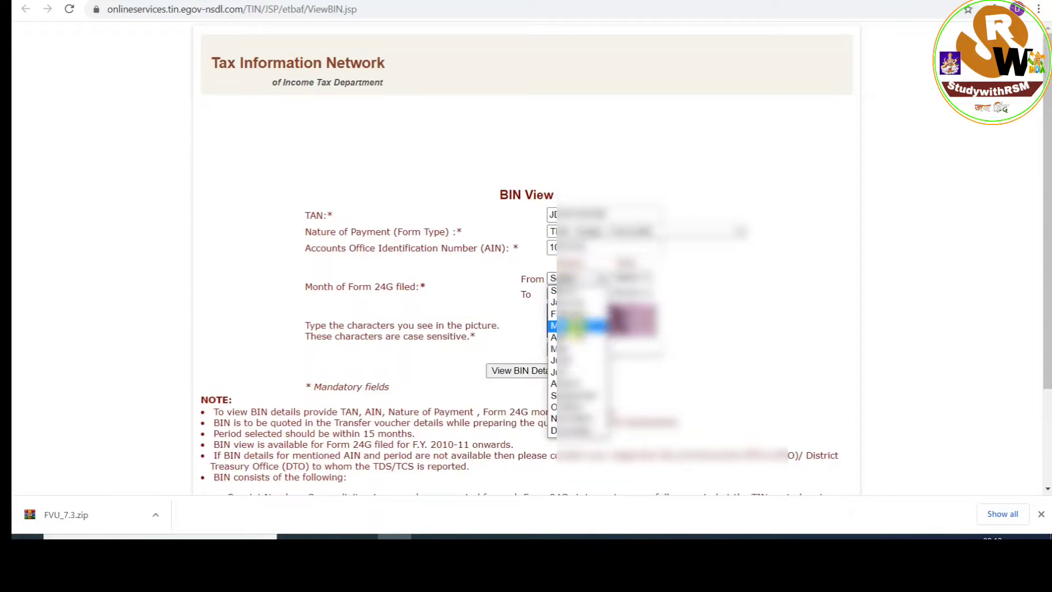
{"action": "left_click", "coordinate": [573, 371]}
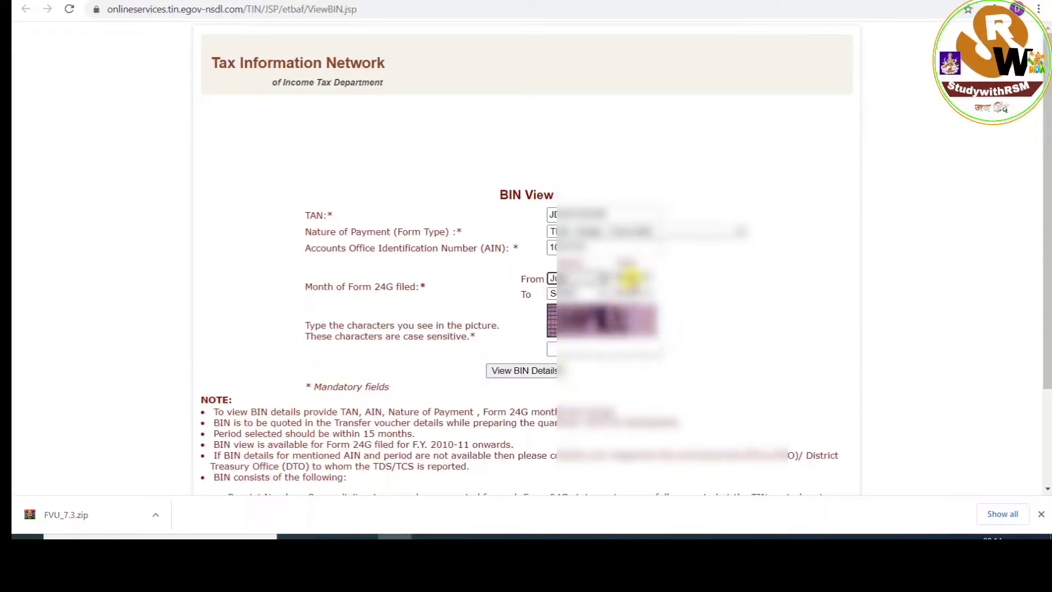
{"action": "left_click", "coordinate": [632, 277]}
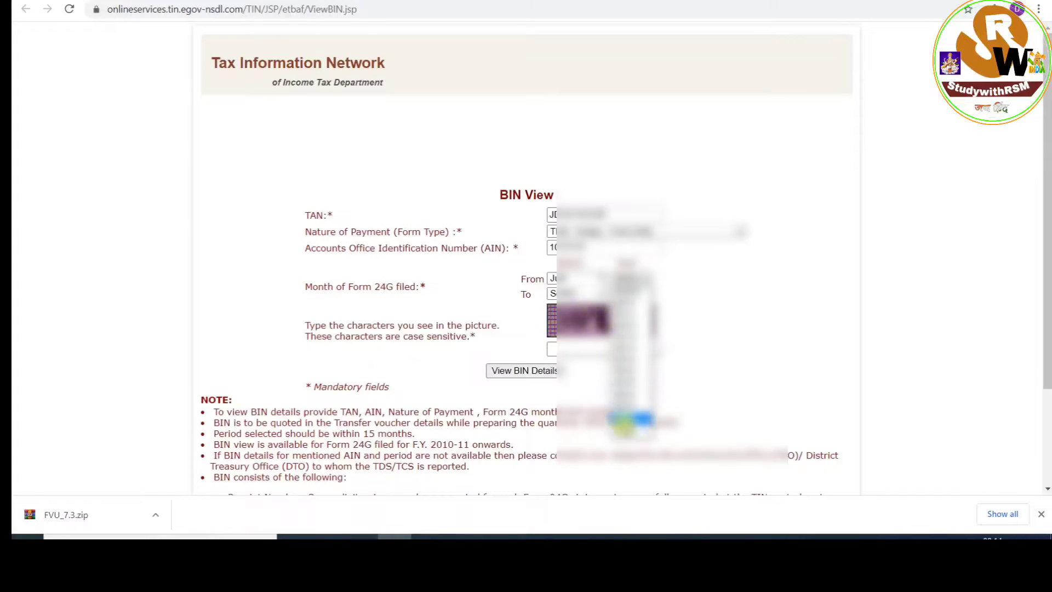
{"action": "left_click", "coordinate": [628, 429]}
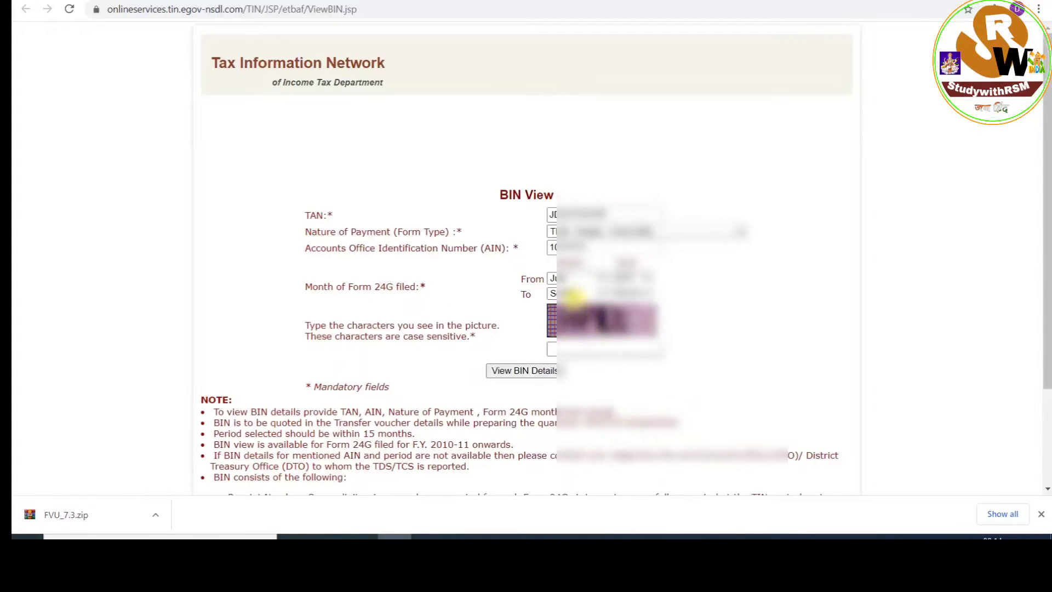
{"action": "left_click", "coordinate": [572, 294]}
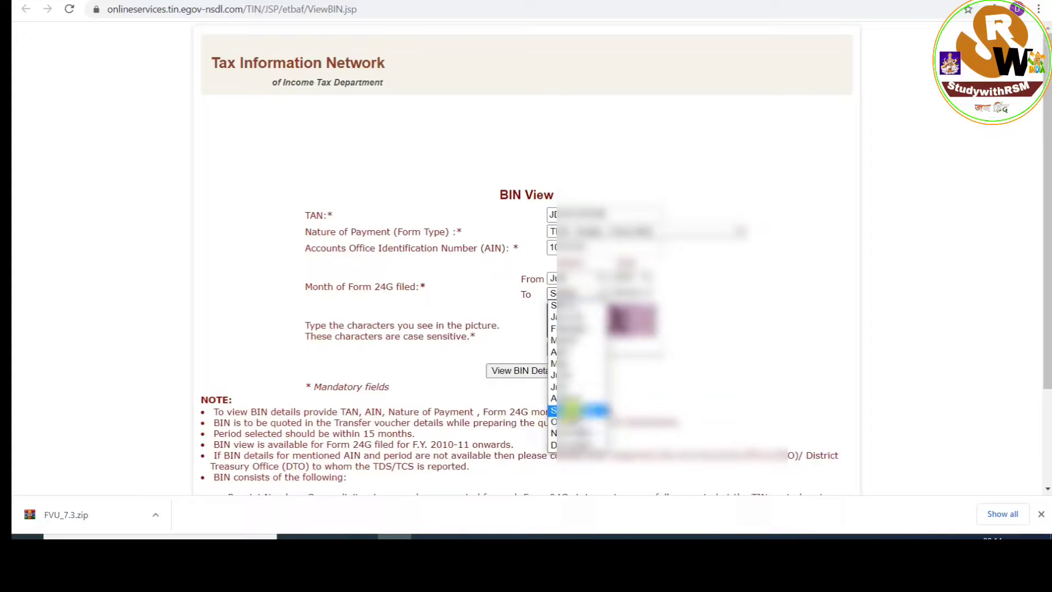
{"action": "left_click", "coordinate": [572, 410]}
- Enter the captcha characters and request the BIN details
{"action": "left_click", "coordinate": [567, 348]}
{"action": "type", "text": "V"}
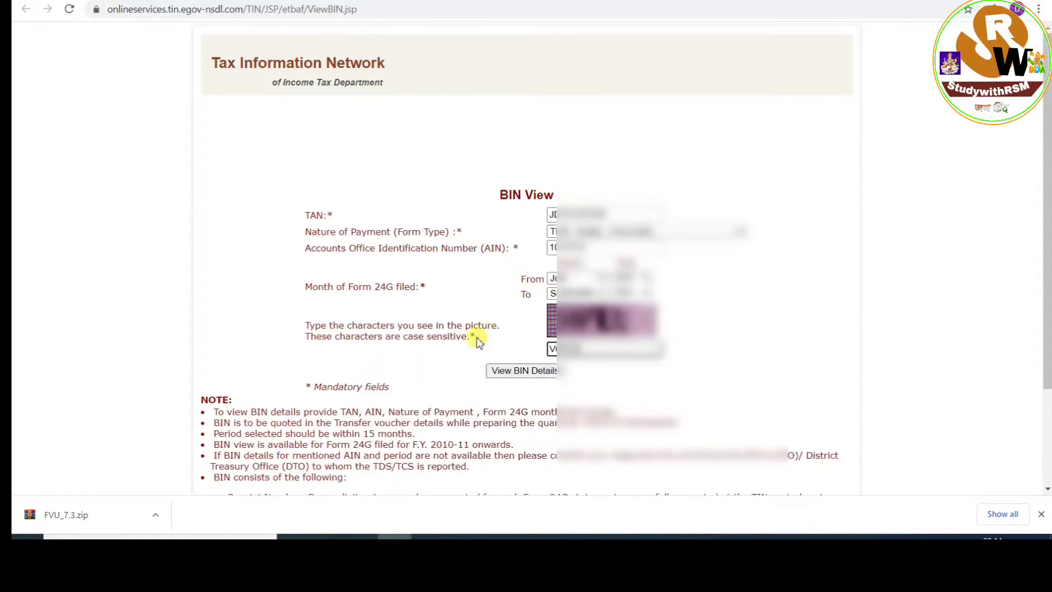
{"action": "left_click", "coordinate": [530, 372]}
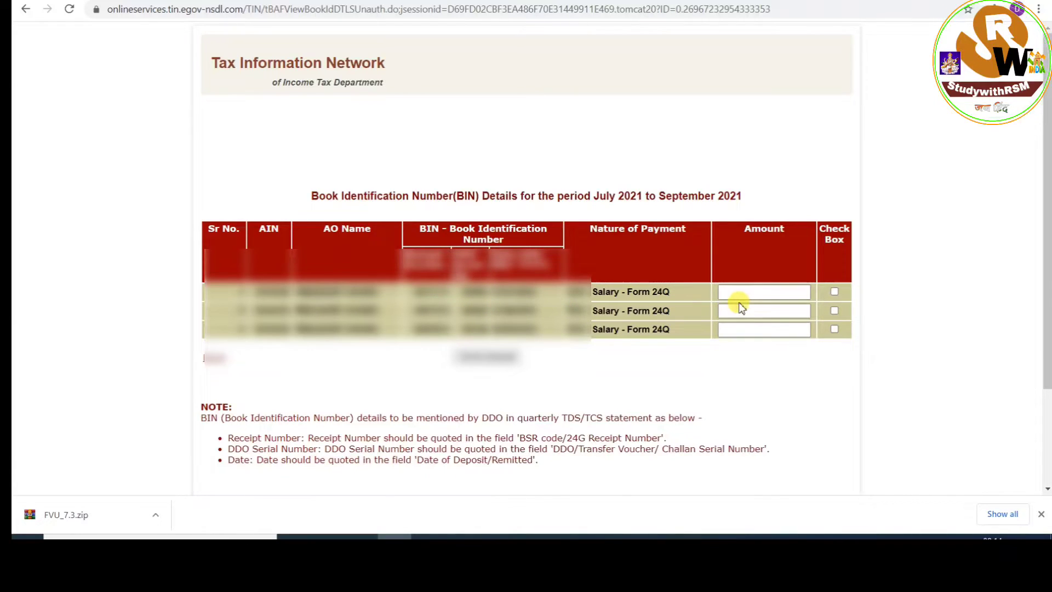
- Copy the July TDS from cell B4 on Sheet1 in Excel and paste it in Chrome as the 31/07/2021 amount, 32500.00
{"action": "key", "text": "alt+Tab"}
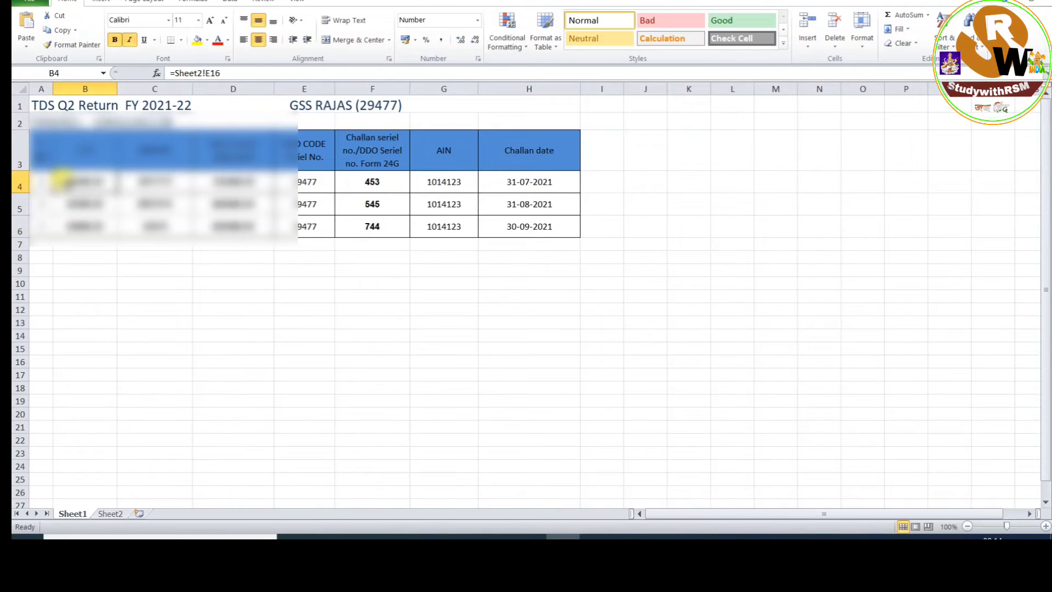
{"action": "key", "text": "ctrl+c"}
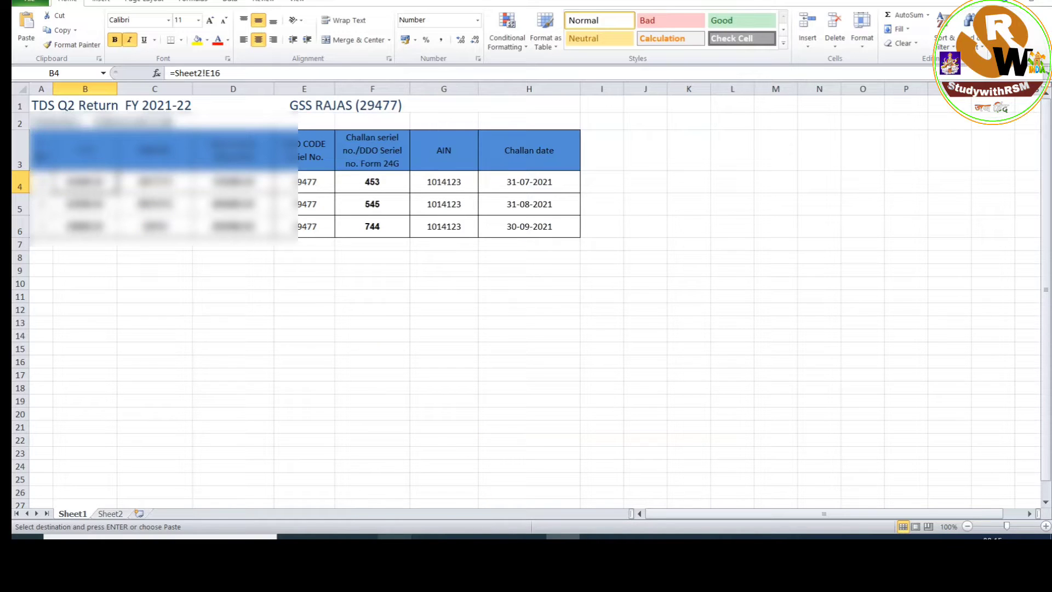
{"action": "left_click", "coordinate": [395, 537]}
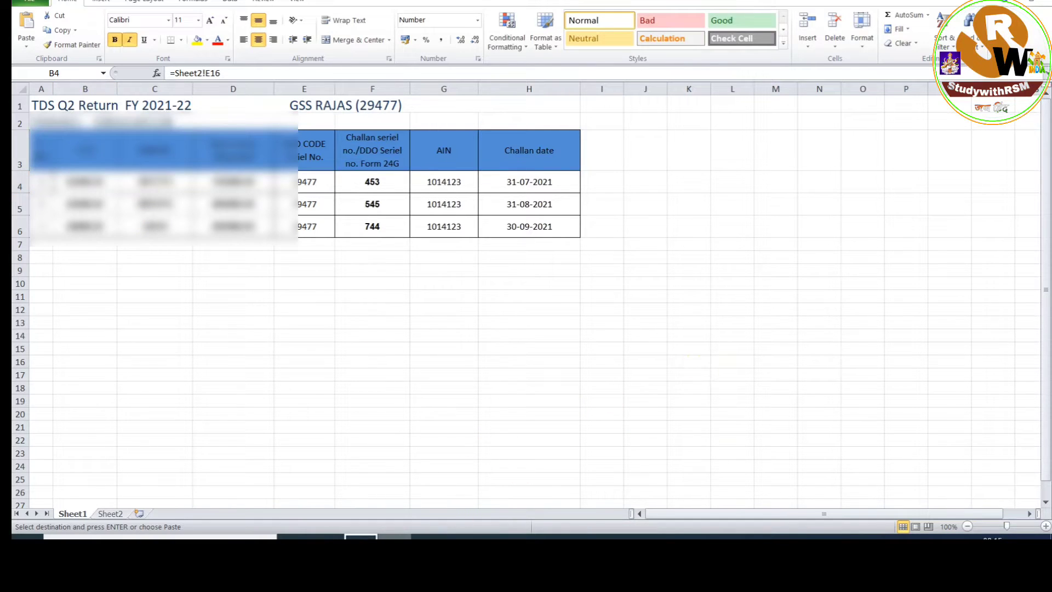
{"action": "right_click", "coordinate": [394, 538]}
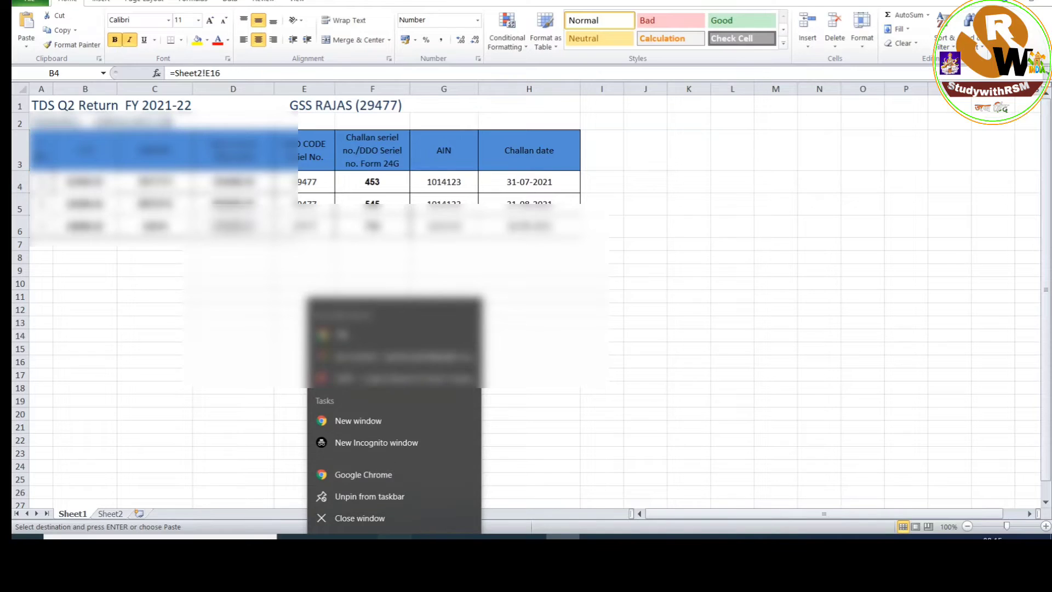
{"action": "left_click", "coordinate": [394, 538]}
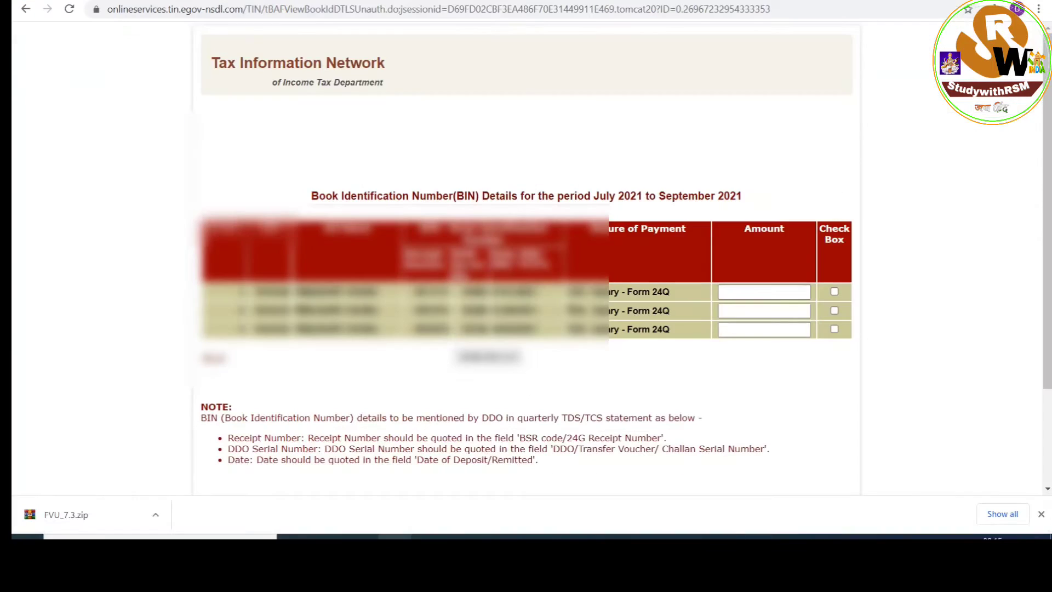
{"action": "left_click", "coordinate": [776, 292]}
{"action": "key", "text": "ctrl+v"}
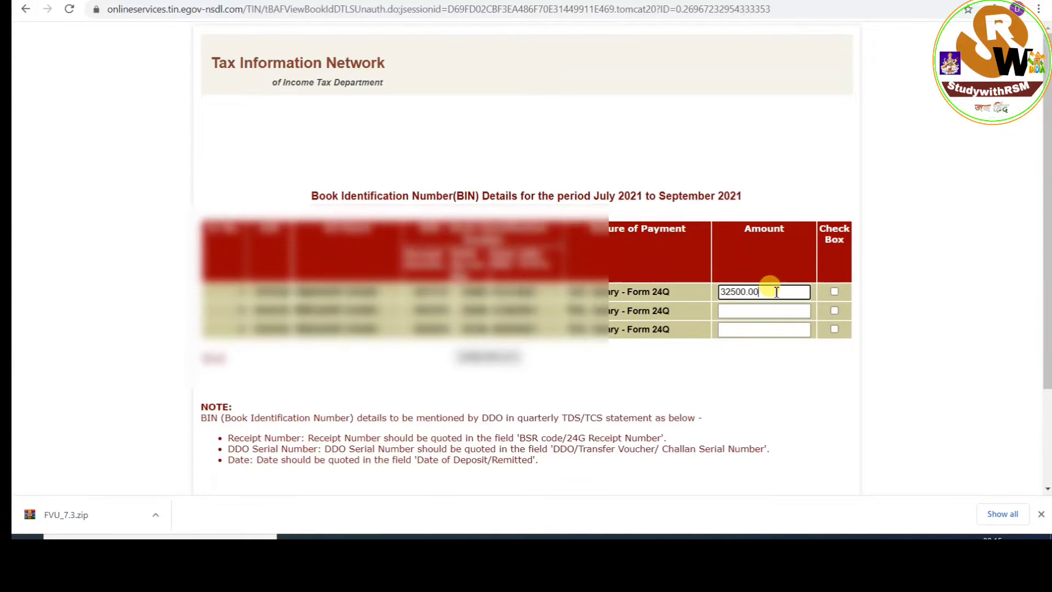
- Enter 32500.00 as the 31/08/2021 amount and 30000.00 as the 30/09/2021 amount, checking the September TDS on Sheet1
{"action": "left_click", "coordinate": [737, 311]}
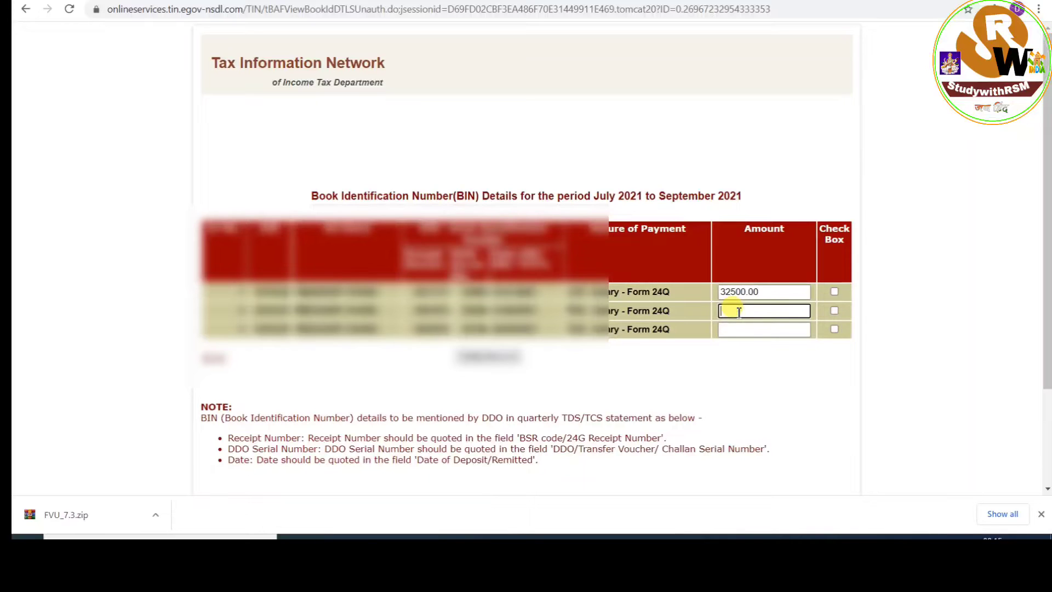
{"action": "key", "text": "ctrl+v"}
{"action": "left_click", "coordinate": [725, 331]}
{"action": "key", "text": "ctrl+v"}
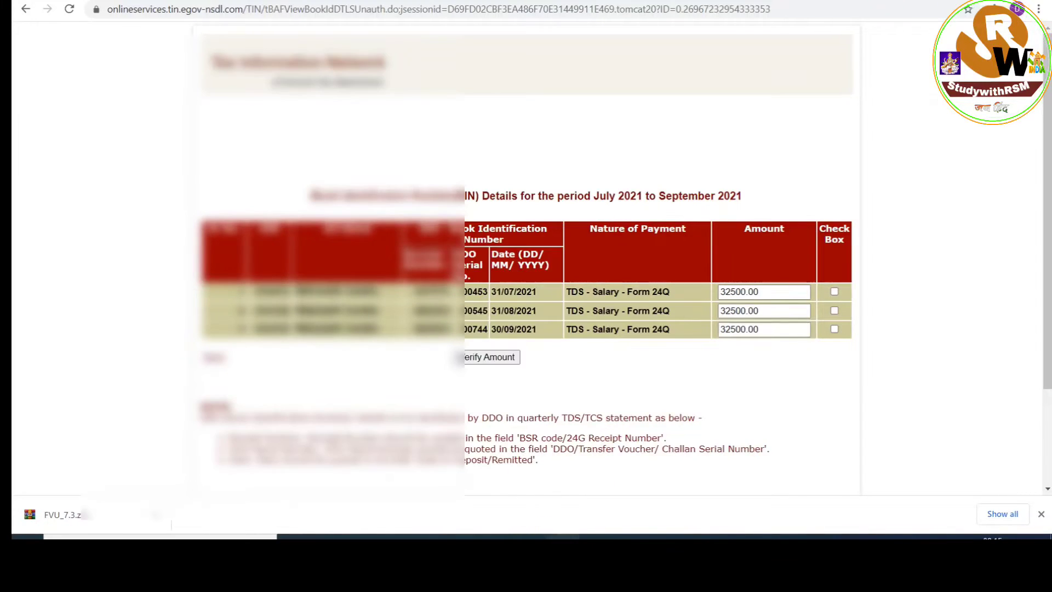
{"action": "key", "text": "alt+Tab"}
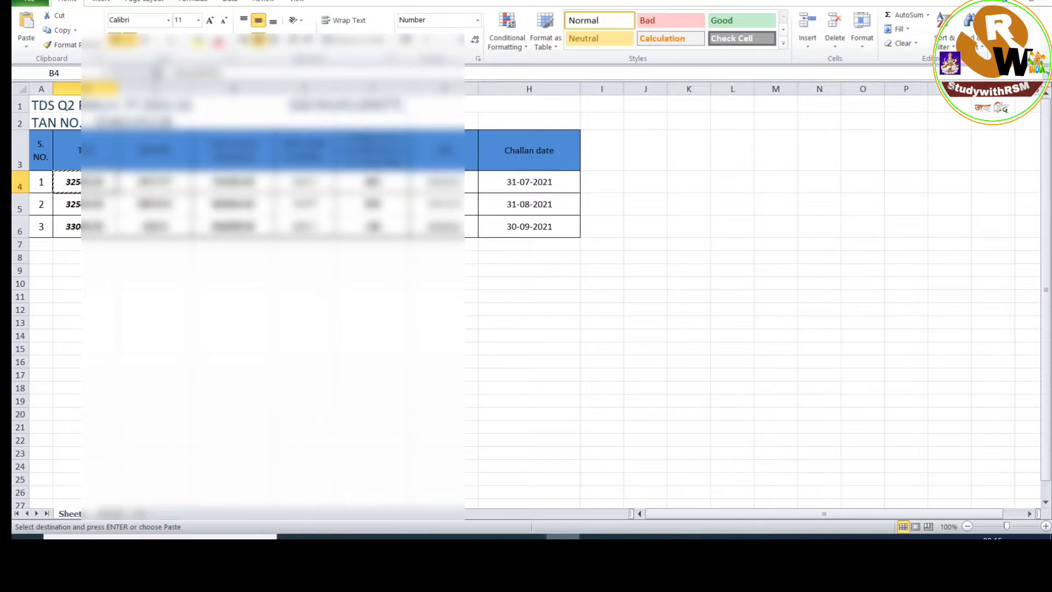
{"action": "key", "text": "alt+Tab"}
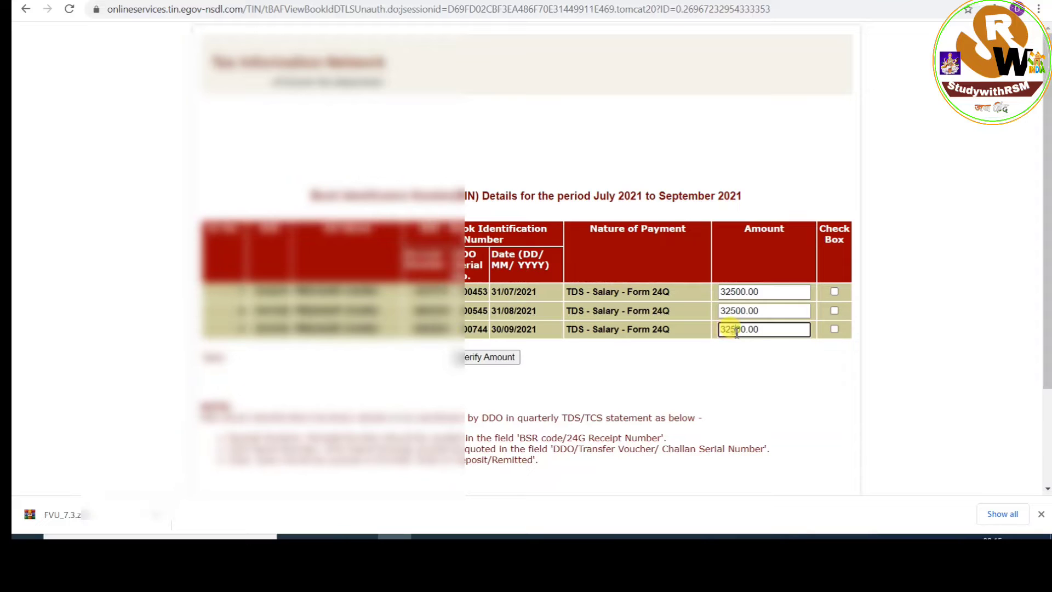
{"action": "key", "text": "BackSpace"}
{"action": "key", "text": "BackSpace"}
{"action": "type", "text": "00"}
- Select all three BIN rows and verify their amounts
{"action": "left_click", "coordinate": [838, 292]}
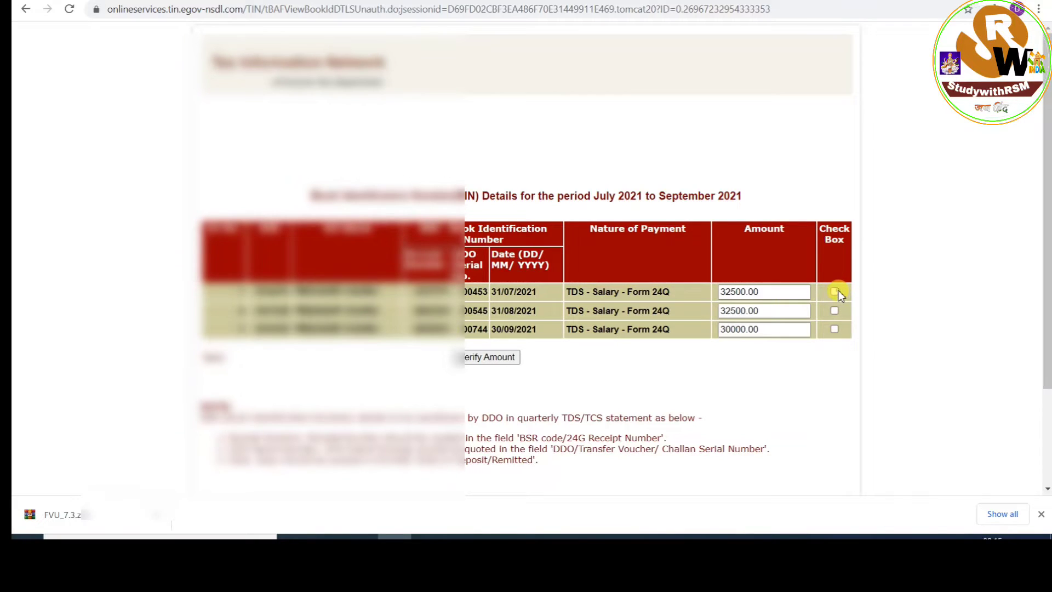
{"action": "left_click", "coordinate": [836, 291]}
{"action": "left_click", "coordinate": [834, 310]}
{"action": "left_click", "coordinate": [834, 331]}
{"action": "left_click", "coordinate": [482, 356]}
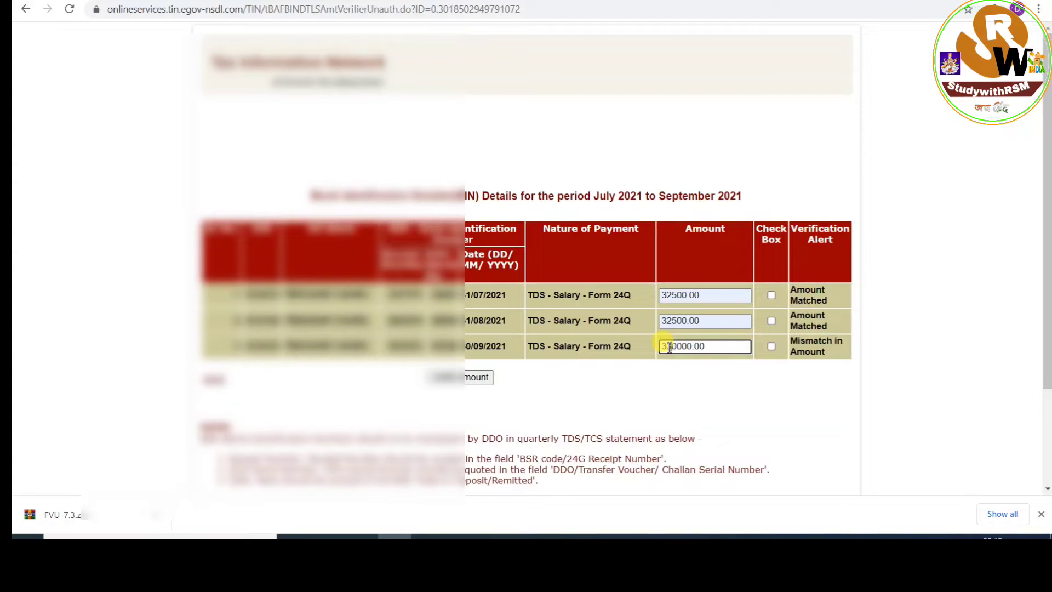
- Reverify the selected rows with 330000.00 for September, then correct that amount to match the workbook's September TDS and verify again
{"action": "left_click", "coordinate": [772, 296]}
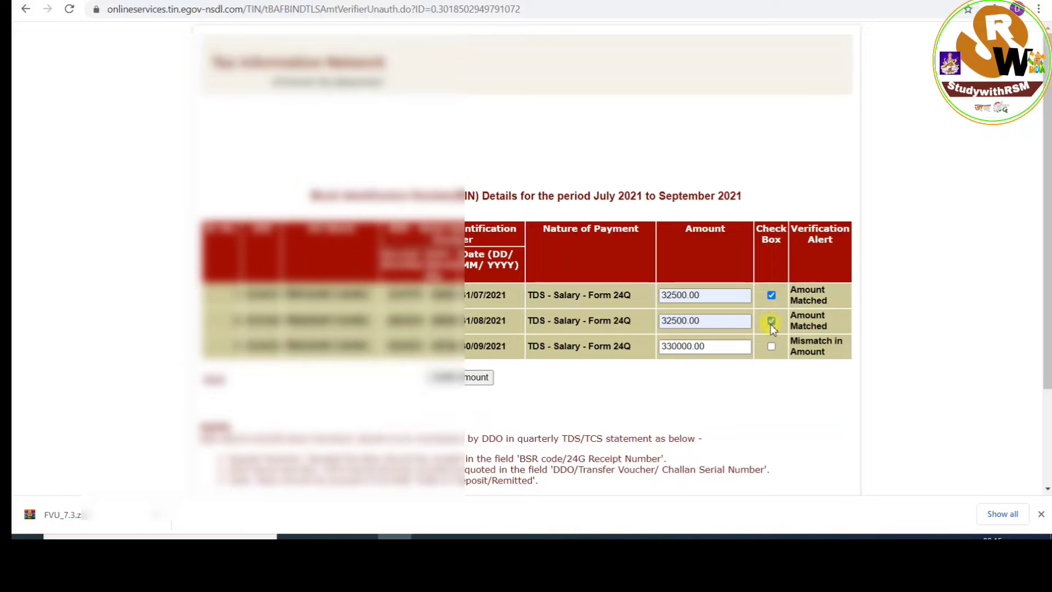
{"action": "left_click", "coordinate": [771, 346]}
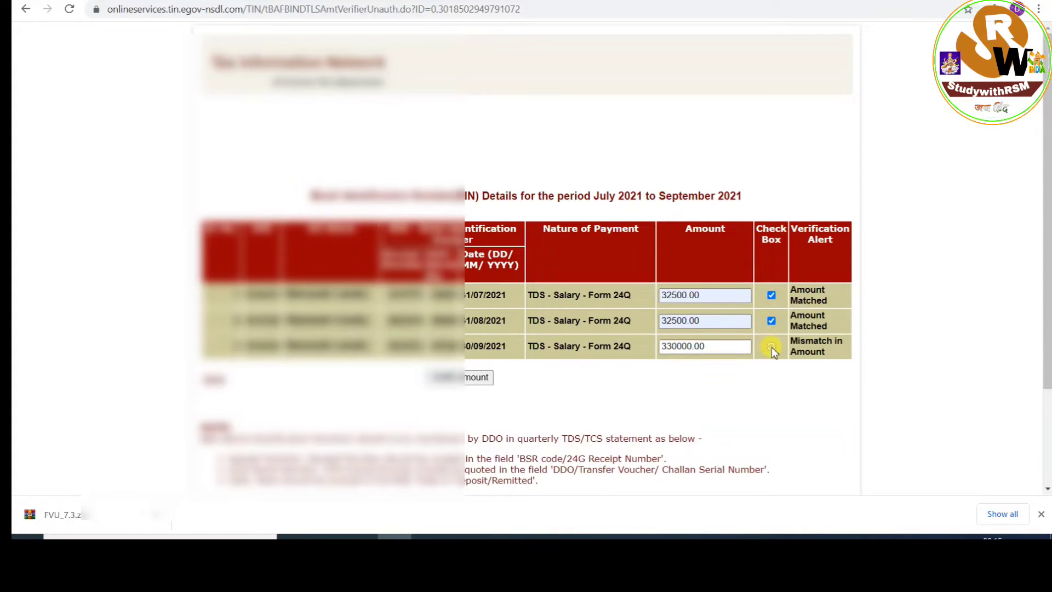
{"action": "left_click", "coordinate": [474, 378]}
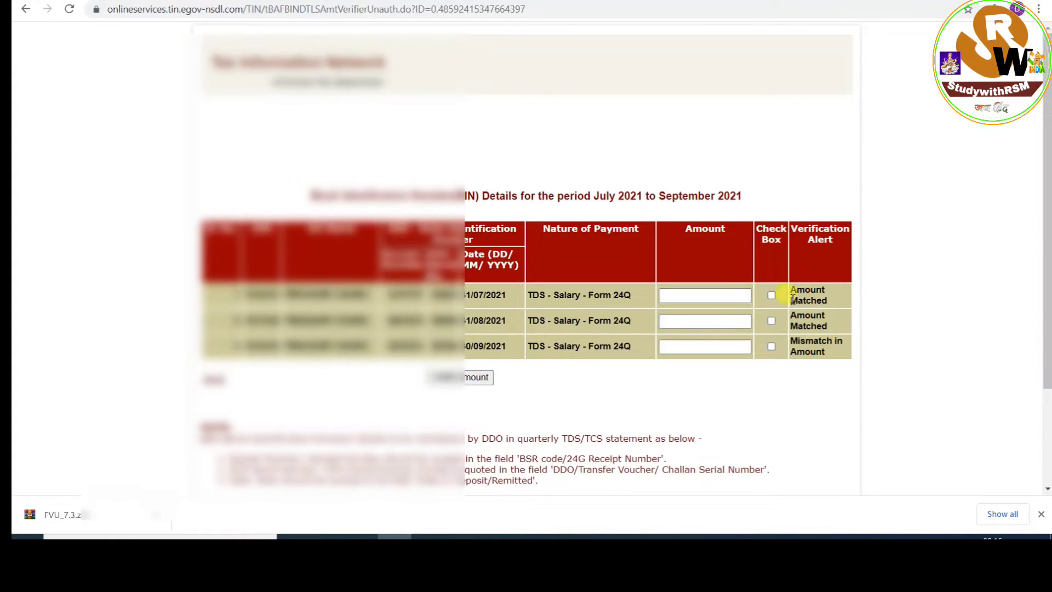
{"action": "left_click", "coordinate": [469, 377]}
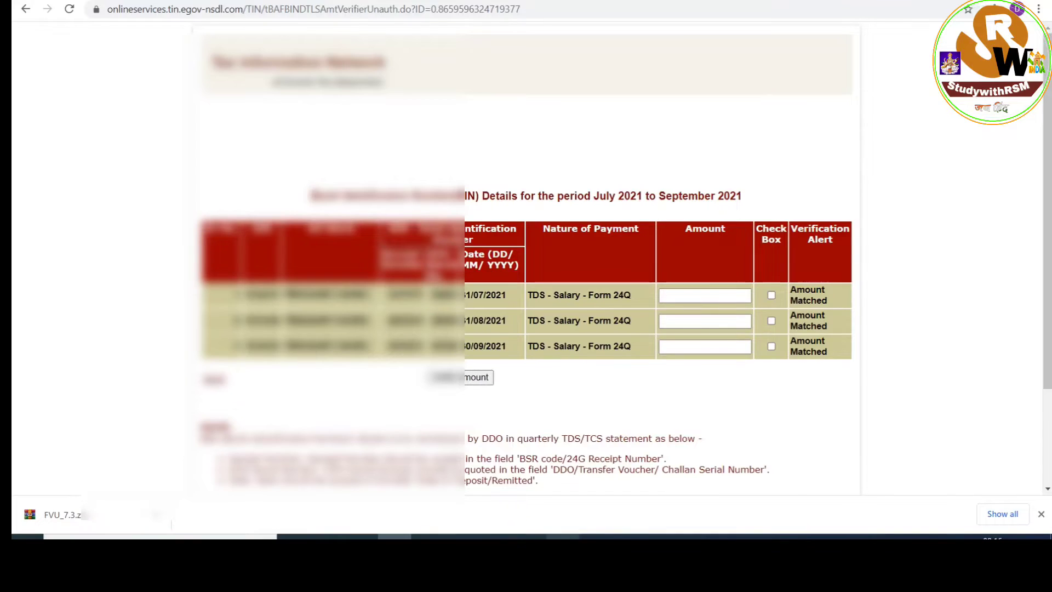
- Switch to the Excel workbook and review the employee amounts and TDS totals on Sheet2 and the challan rows on Sheet1
{"action": "left_click", "coordinate": [563, 536]}
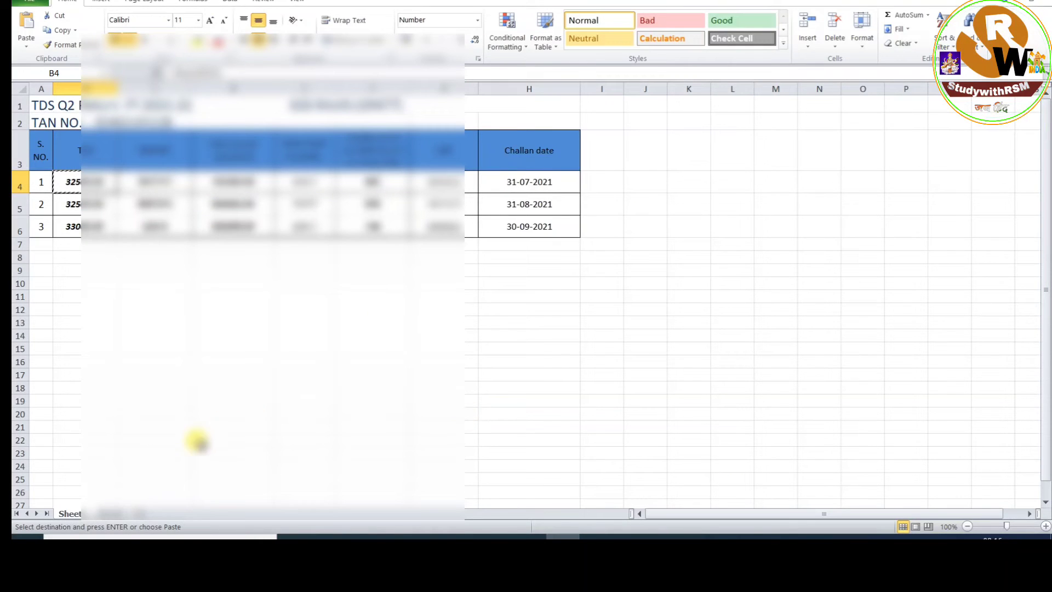
{"action": "left_click", "coordinate": [109, 511]}
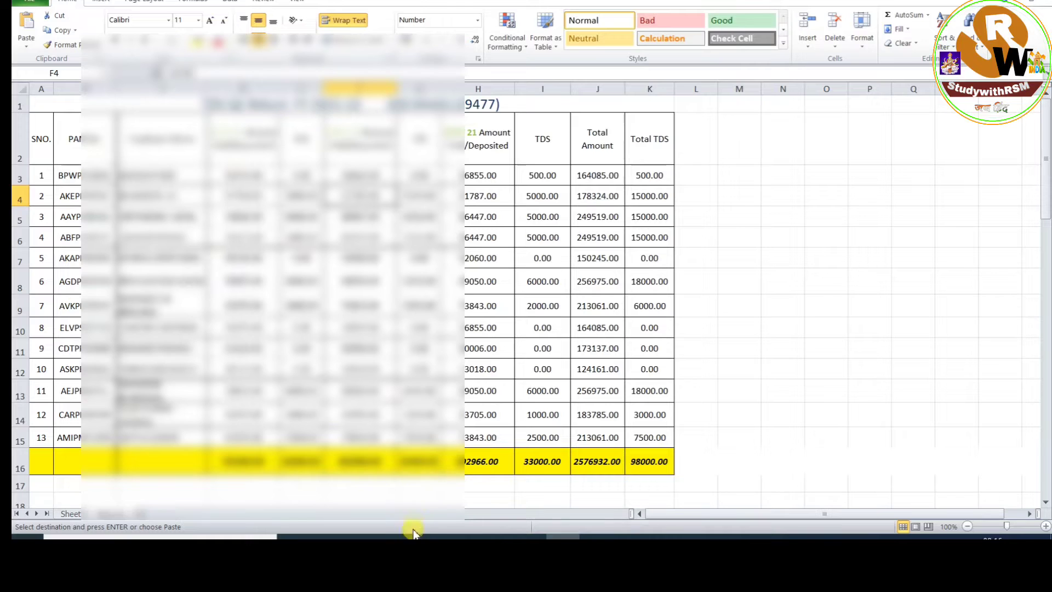
{"action": "left_click", "coordinate": [395, 537]}
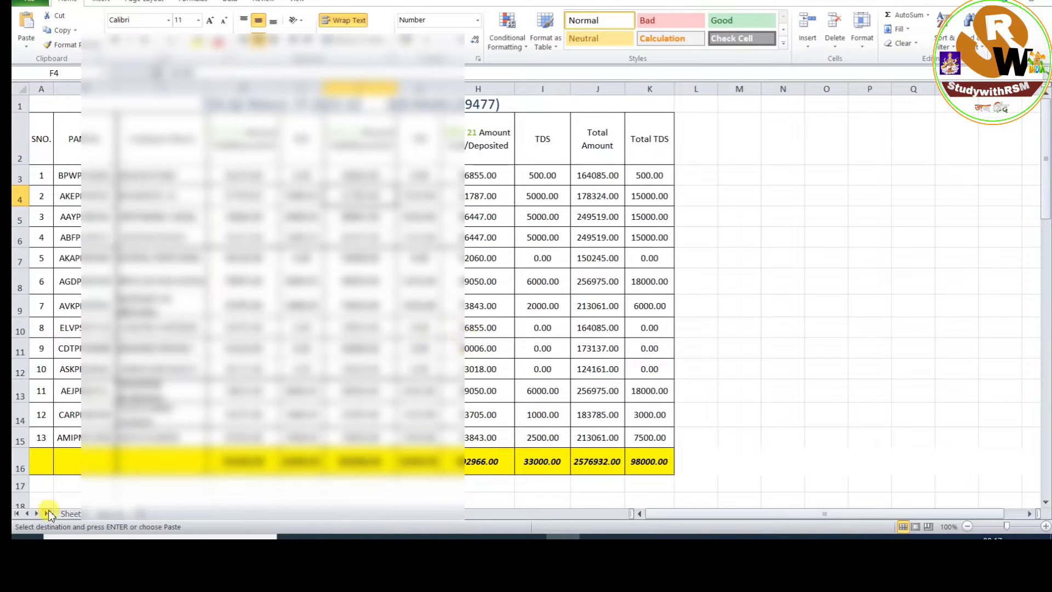
{"action": "left_click", "coordinate": [70, 513]}
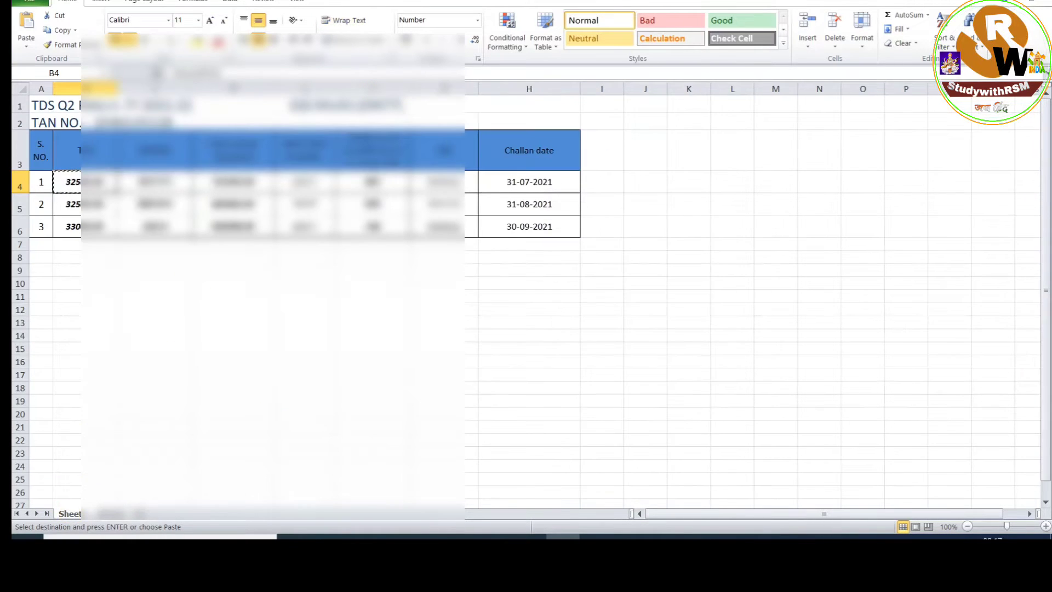
- Switch to the browser and review the July-September tax deduction report and the BIN verification page
{"action": "left_click", "coordinate": [395, 539]}
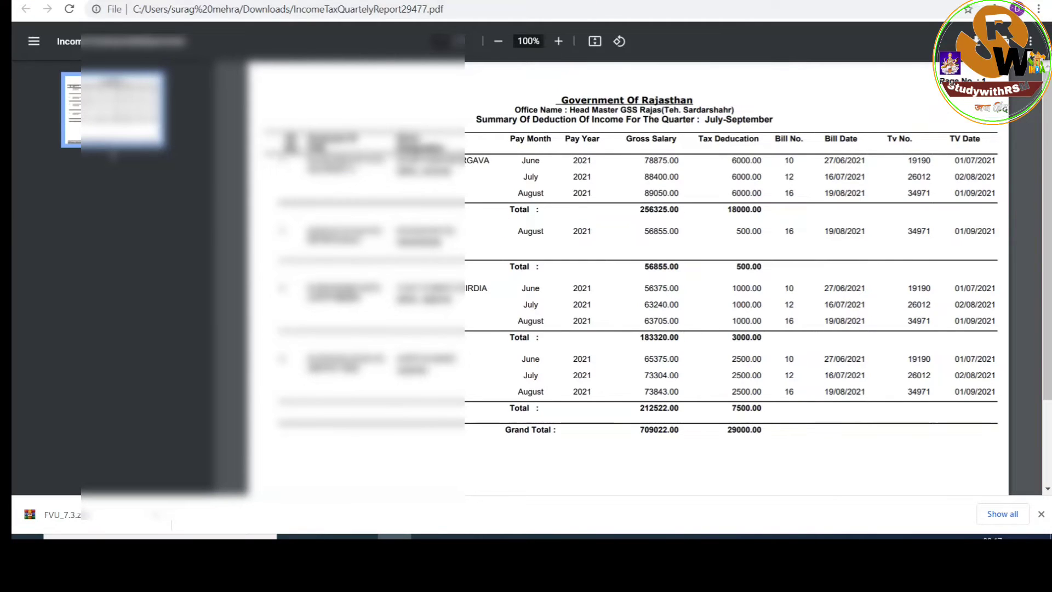
{"action": "left_click", "coordinate": [568, 0]}
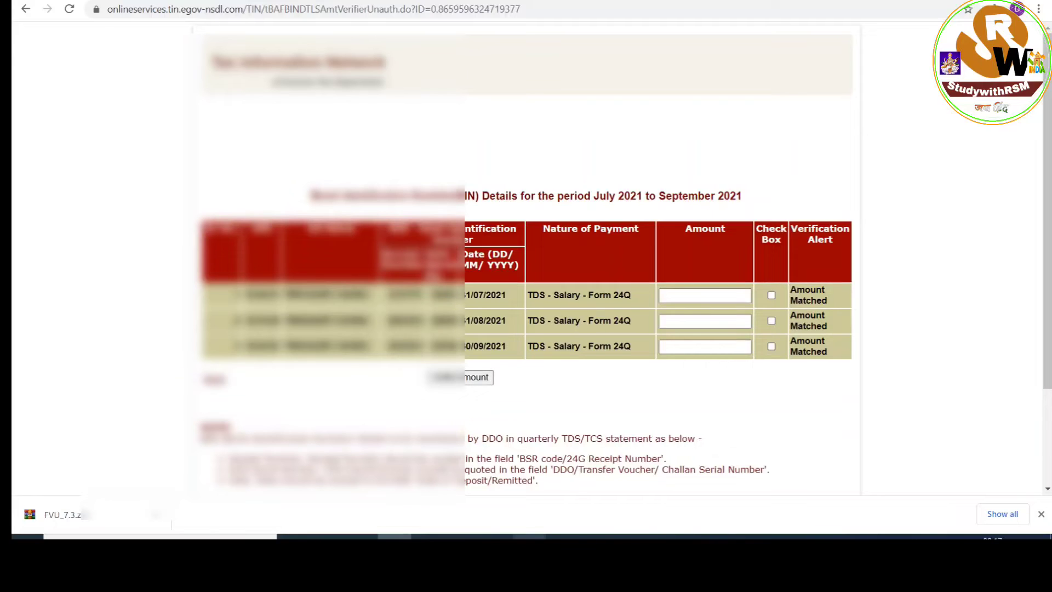
- Bring up the Q2 TDS folder at full size and extract the RPU_3.8 archive into it
{"action": "mouse_move", "coordinate": [563, 537]}
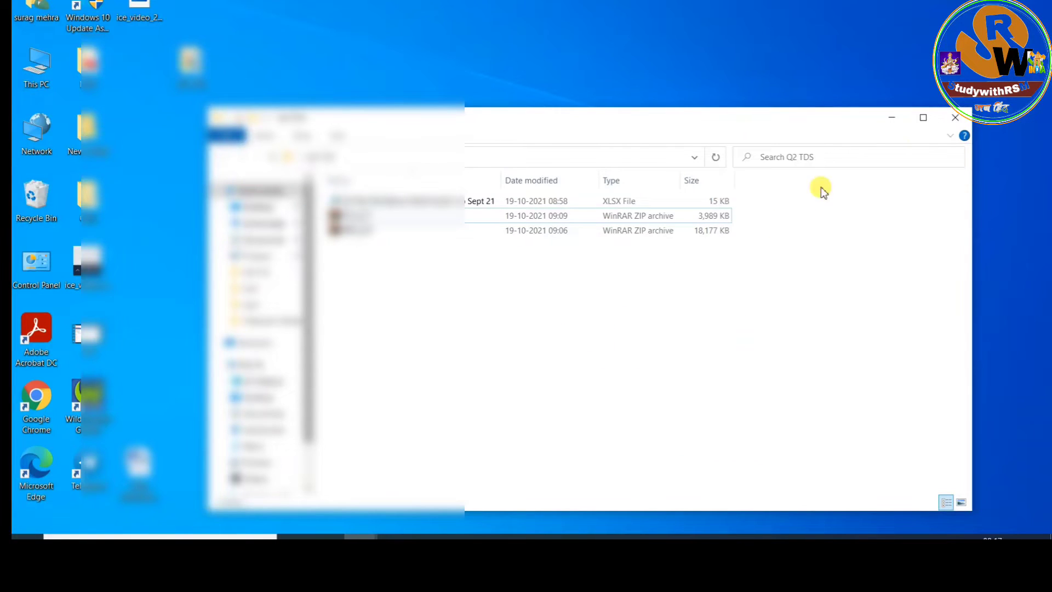
{"action": "left_click", "coordinate": [923, 117]}
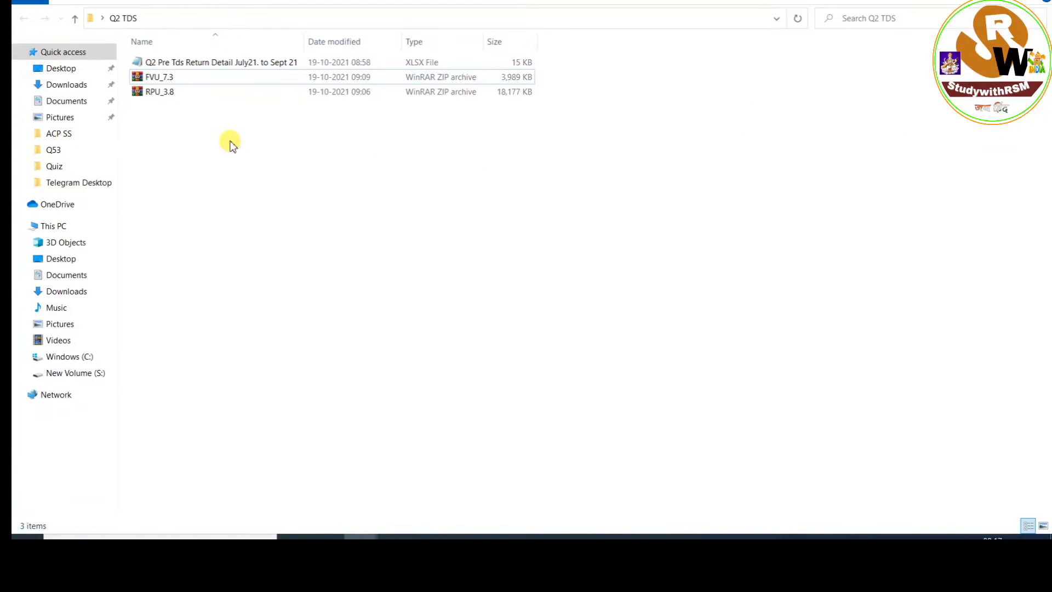
{"action": "left_click", "coordinate": [153, 79]}
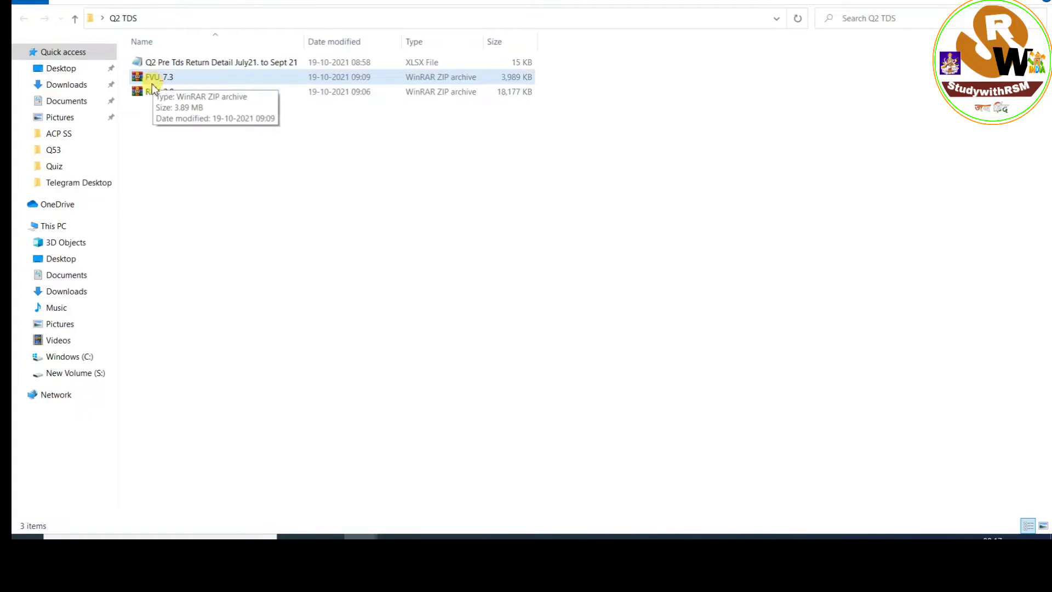
{"action": "left_click", "coordinate": [153, 93]}
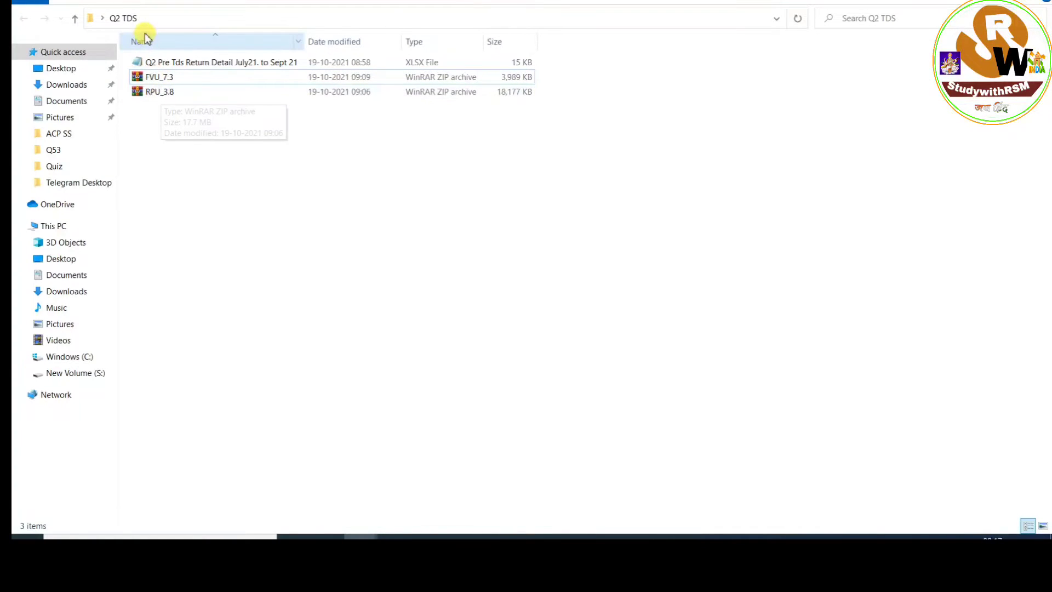
{"action": "left_click", "coordinate": [159, 93]}
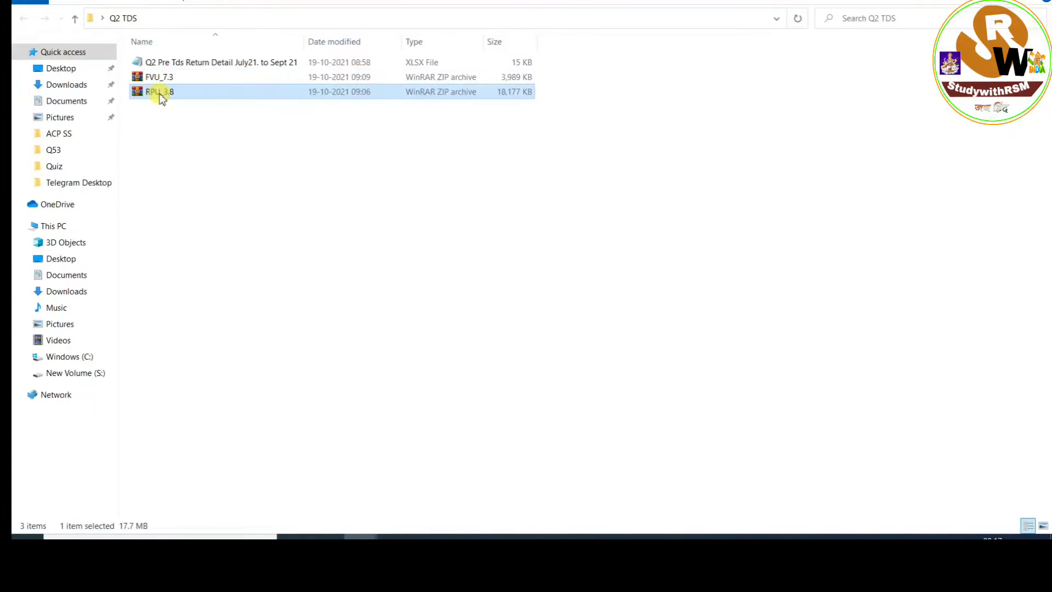
{"action": "double_click", "coordinate": [160, 94]}
{"action": "right_click", "coordinate": [160, 93]}
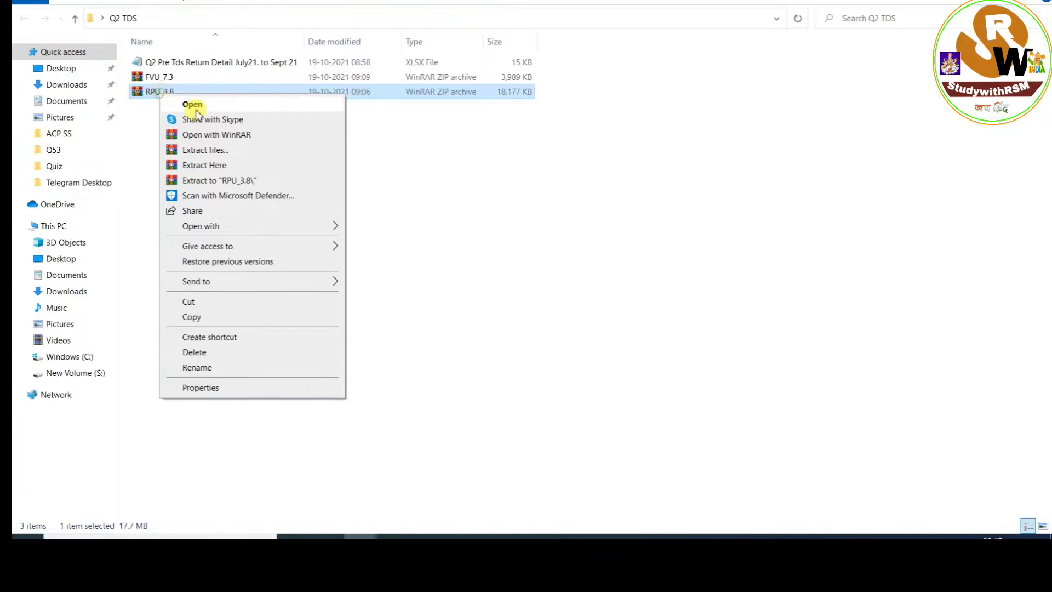
{"action": "left_click", "coordinate": [227, 152]}
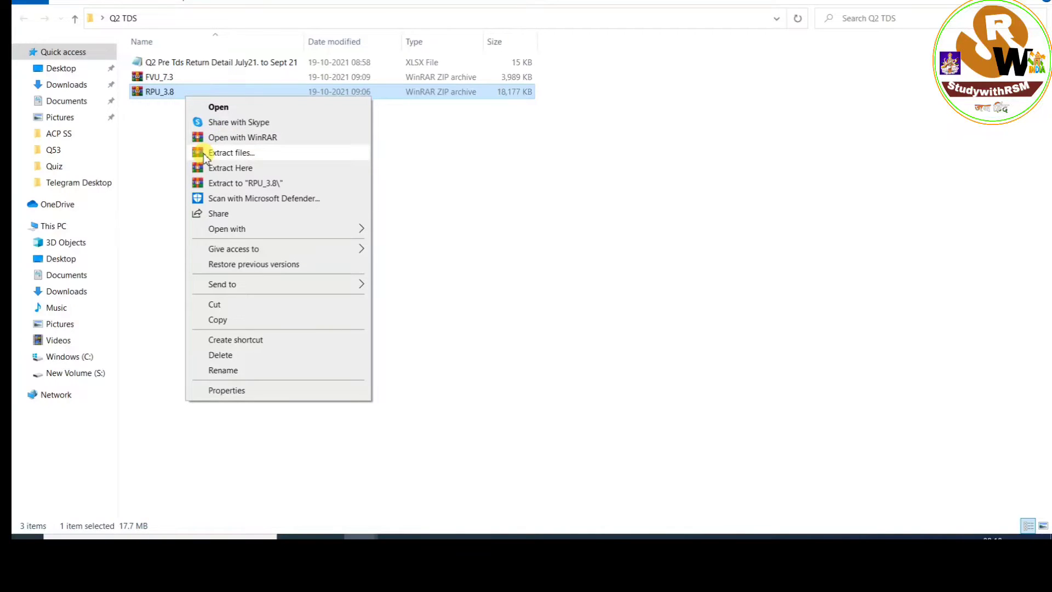
{"action": "left_click", "coordinate": [227, 169]}
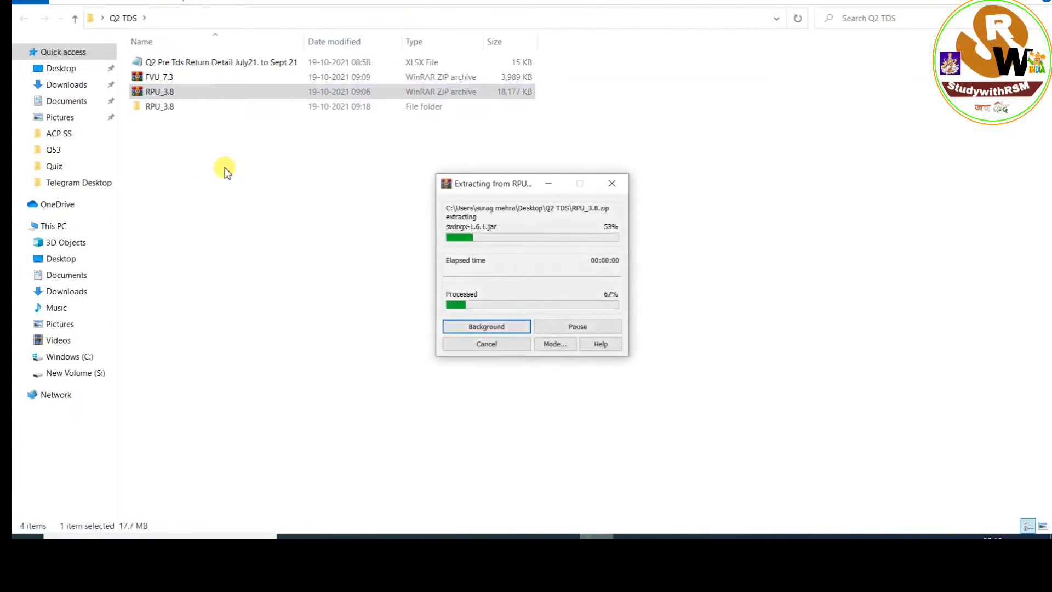
- Extract the FVU_7.3 archive into the Q2 TDS folder
{"action": "left_click", "coordinate": [165, 80]}
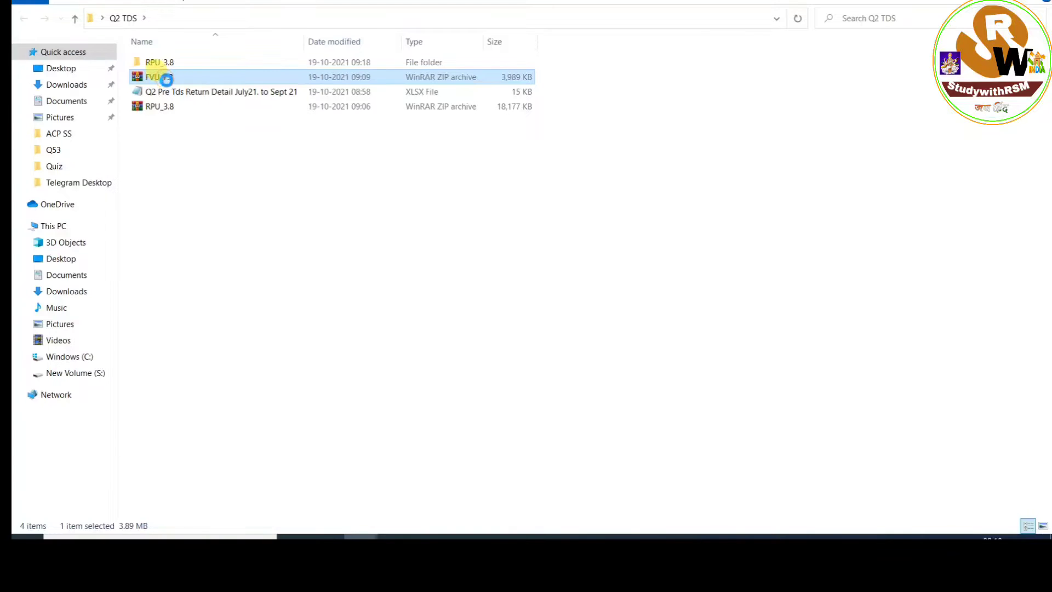
{"action": "right_click", "coordinate": [165, 80]}
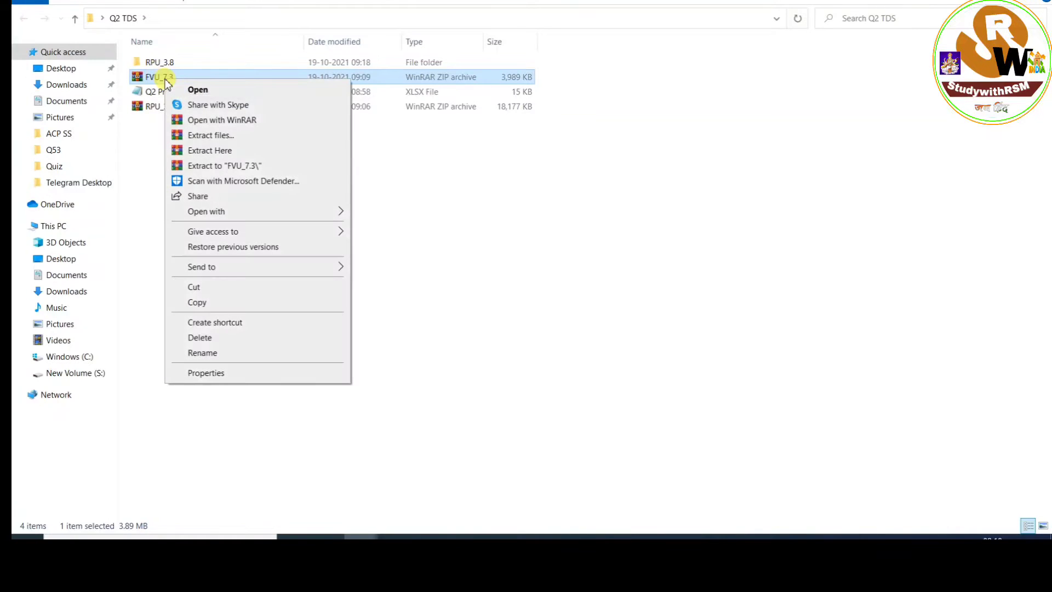
{"action": "left_click", "coordinate": [207, 152]}
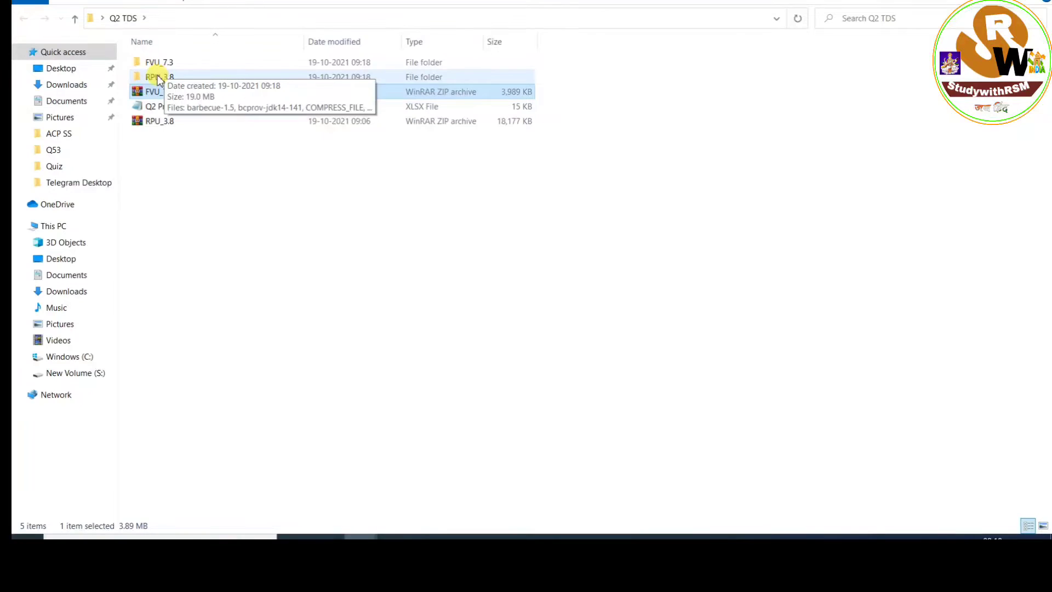
- Open the extracted RPU_3.8 folder, launch TDS_RPU_3.8 and accept the prerequisites message
{"action": "left_click", "coordinate": [159, 78]}
{"action": "double_click", "coordinate": [158, 79]}
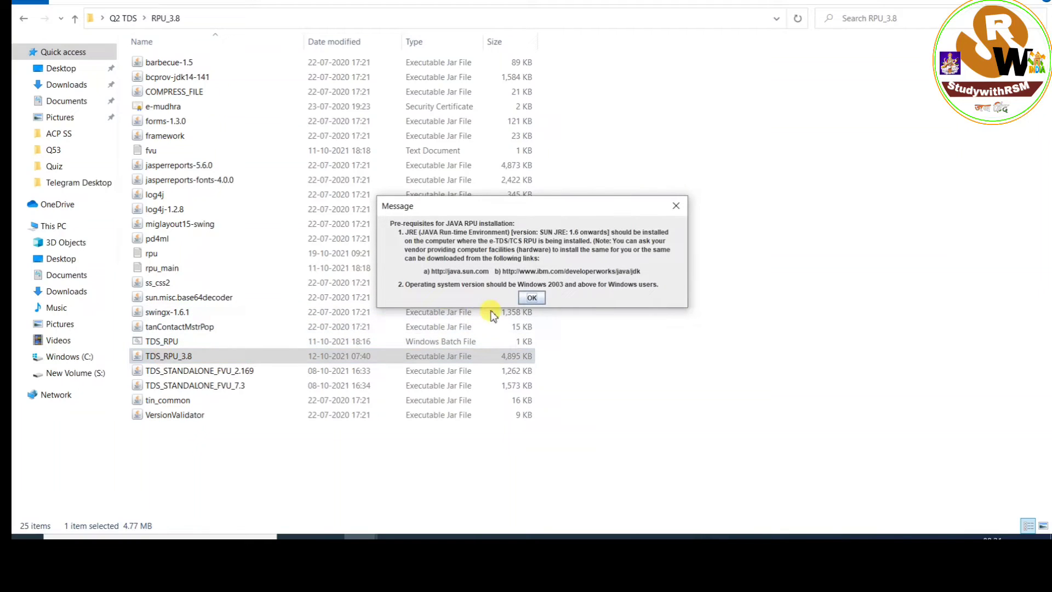
{"action": "left_click", "coordinate": [531, 297]}
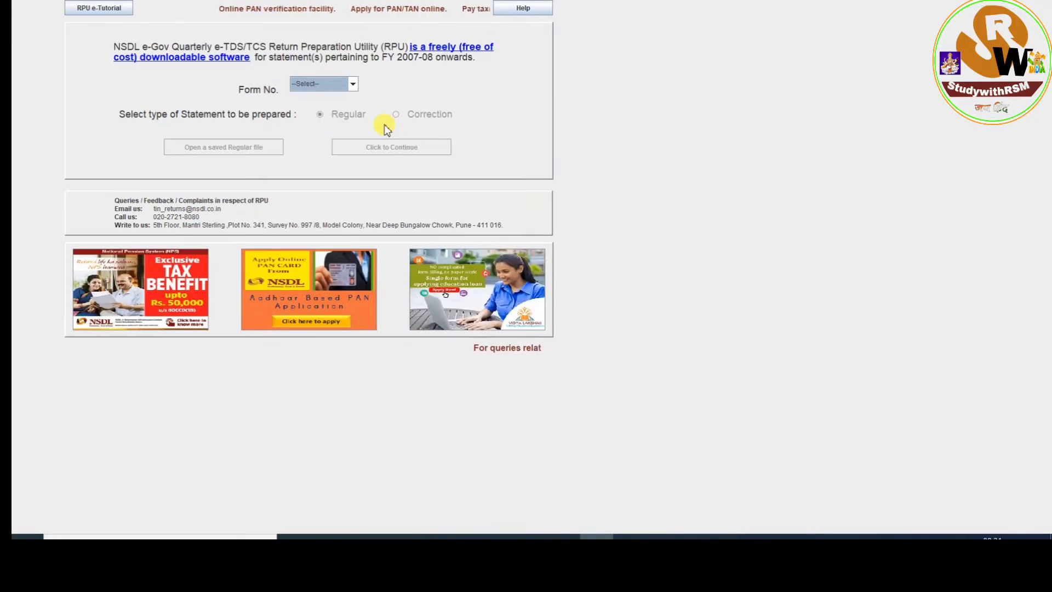
- Choose Form No. 24Q and continue with a Regular statement
{"action": "left_click", "coordinate": [352, 84]}
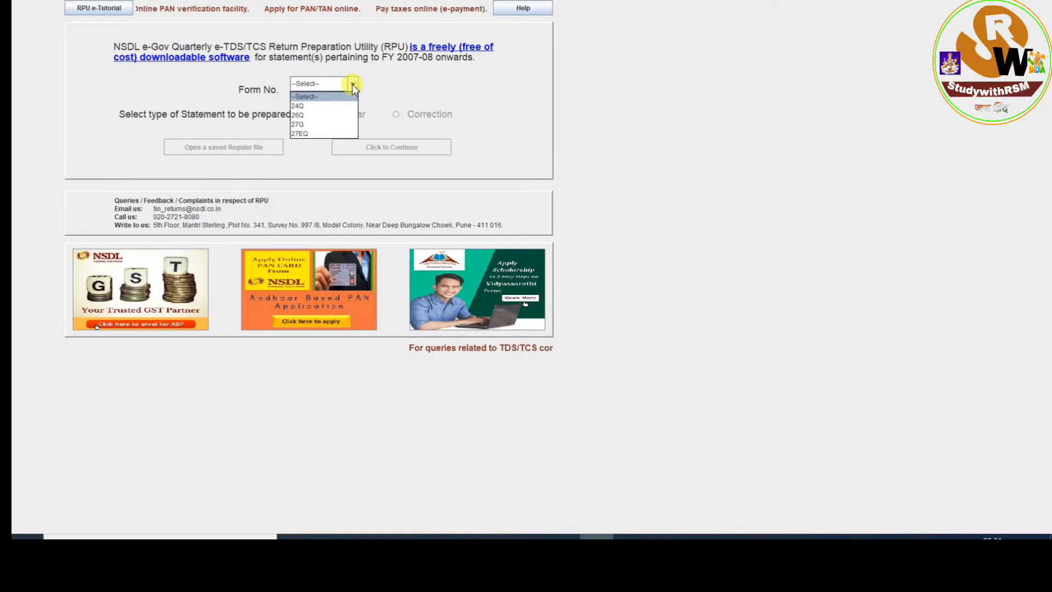
{"action": "left_click", "coordinate": [321, 107]}
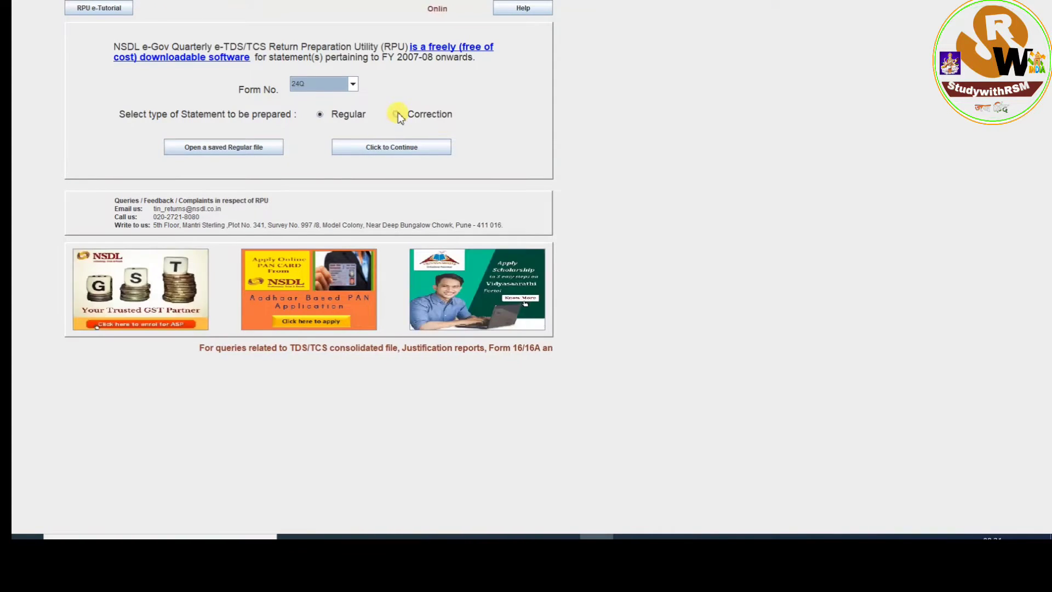
{"action": "left_click", "coordinate": [385, 149]}
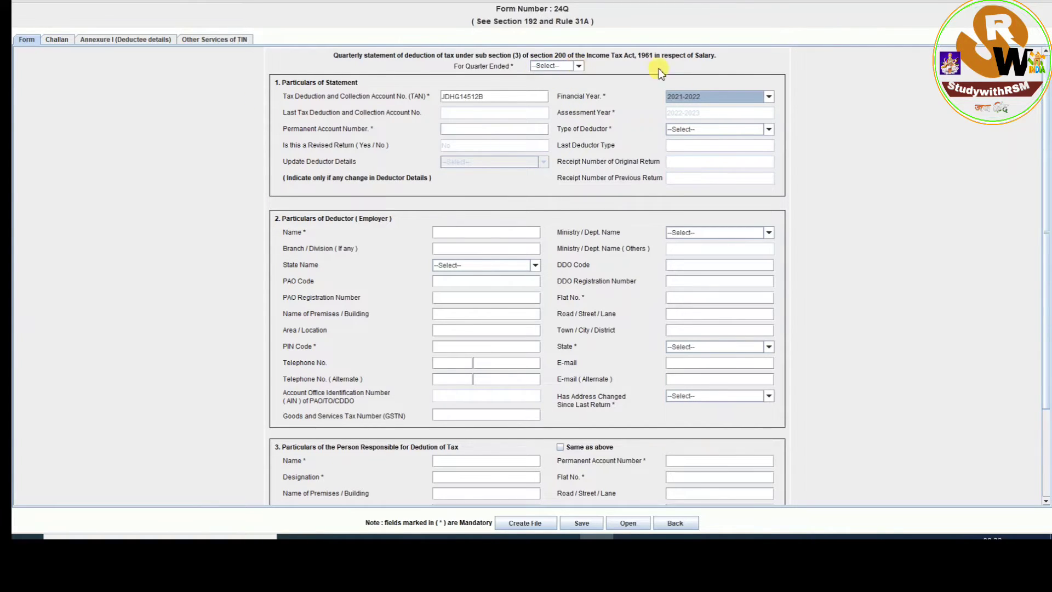
- Keep 2021-2022 as the financial year and set the quarter ended to Q2
{"action": "left_click", "coordinate": [718, 97]}
{"action": "left_click", "coordinate": [719, 99]}
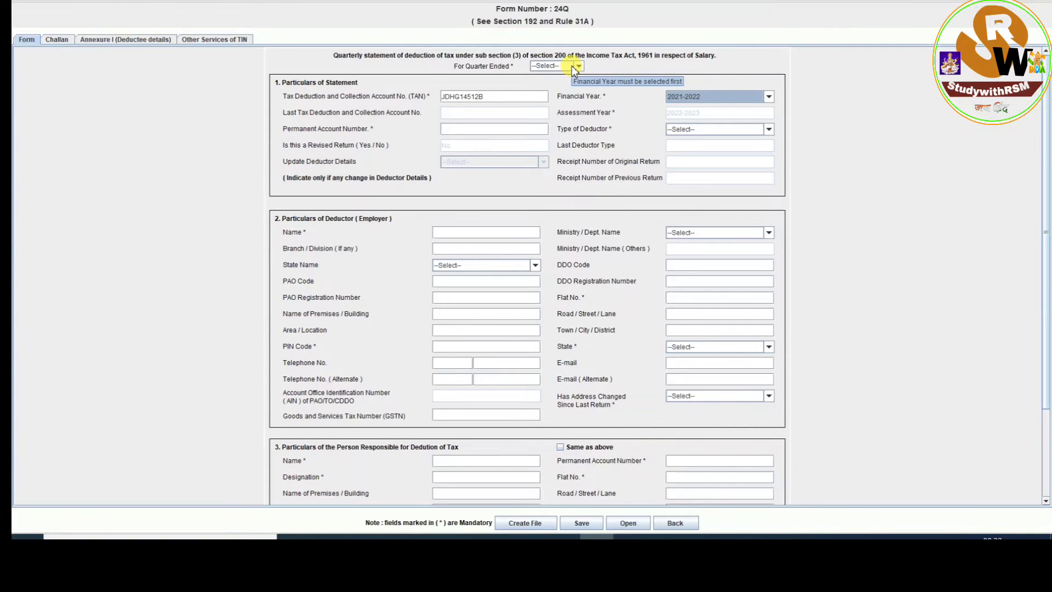
{"action": "left_click", "coordinate": [710, 98]}
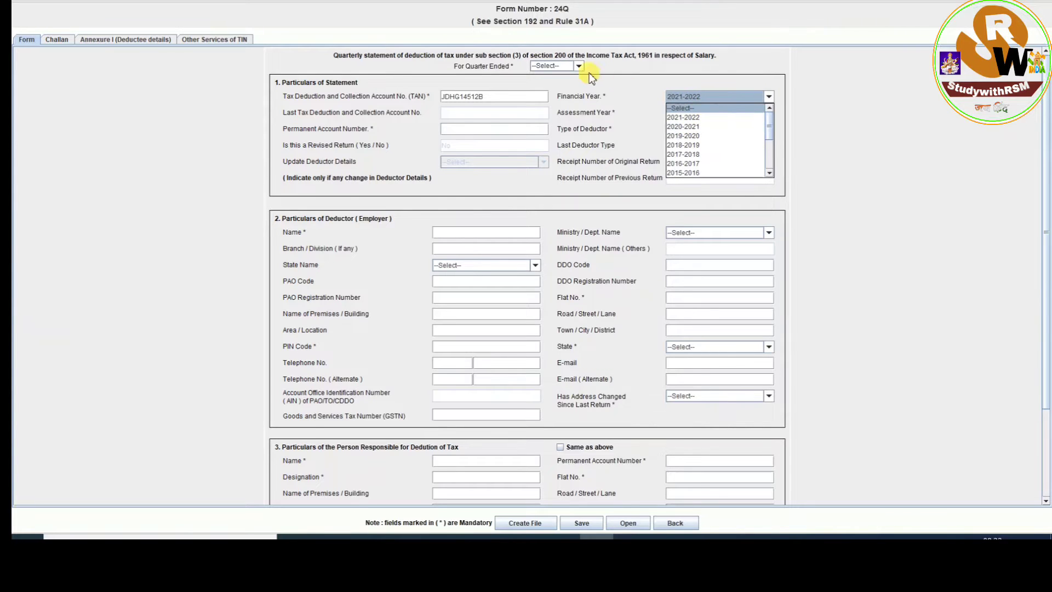
{"action": "left_click", "coordinate": [618, 78]}
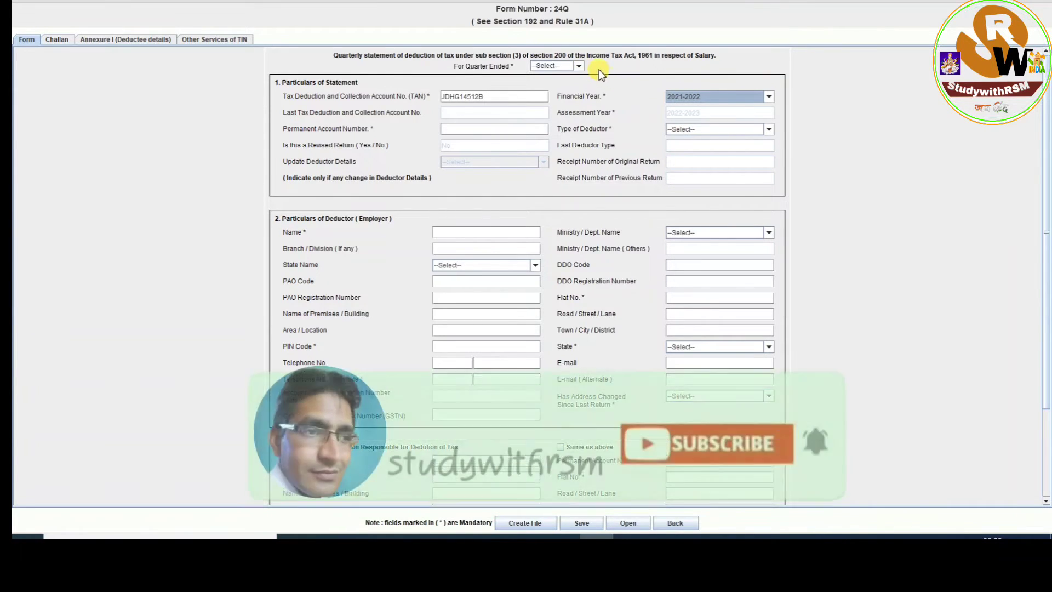
{"action": "left_click", "coordinate": [571, 68]}
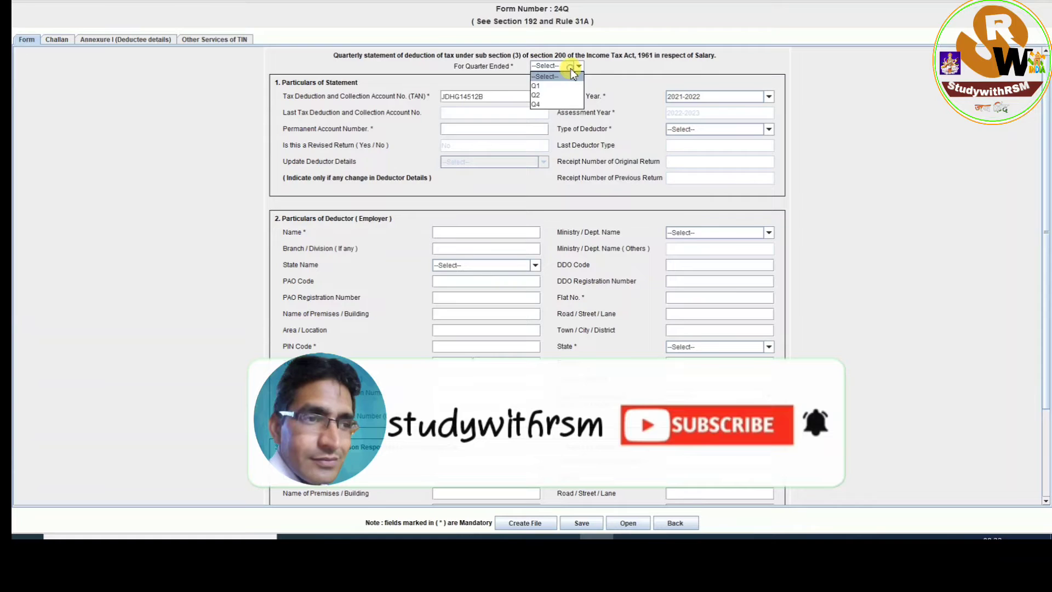
{"action": "left_click", "coordinate": [546, 95]}
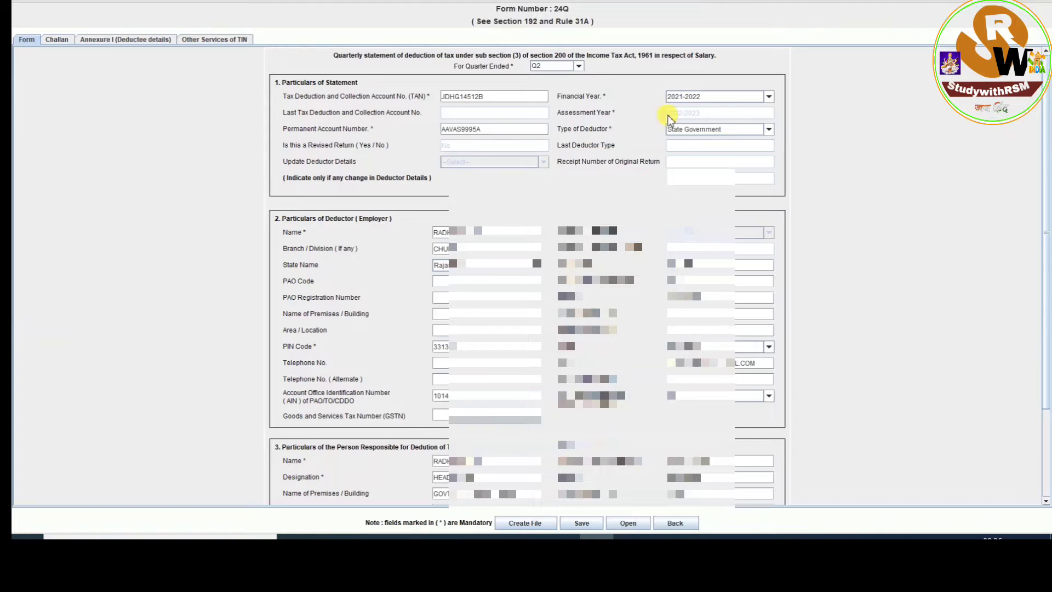
- Pick State Government as the type of deductor and change it to the following option, Statutory body (Central Govt.)
{"action": "left_click", "coordinate": [705, 131]}
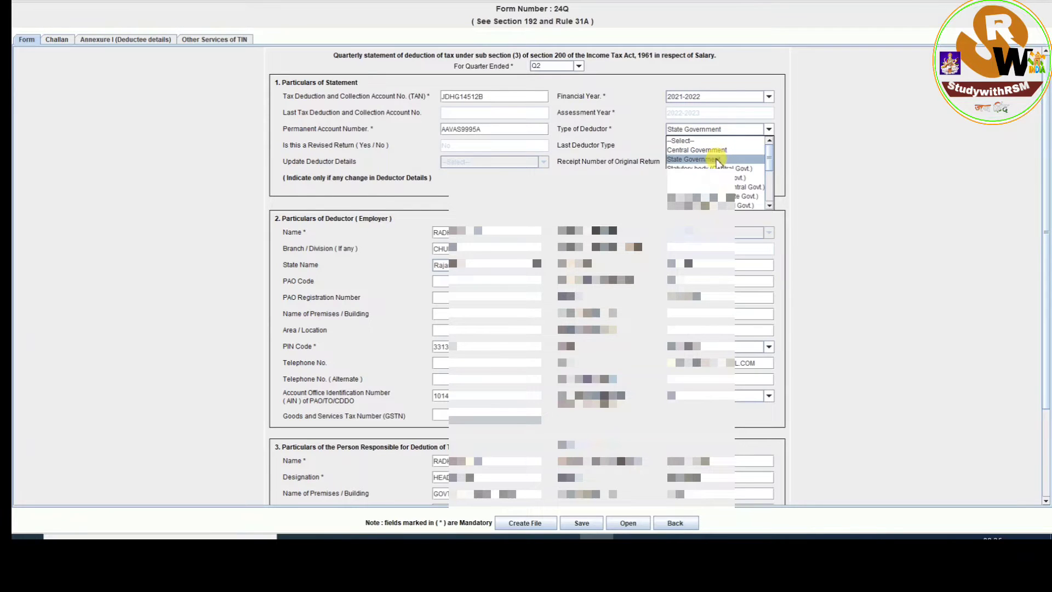
{"action": "left_click", "coordinate": [716, 160]}
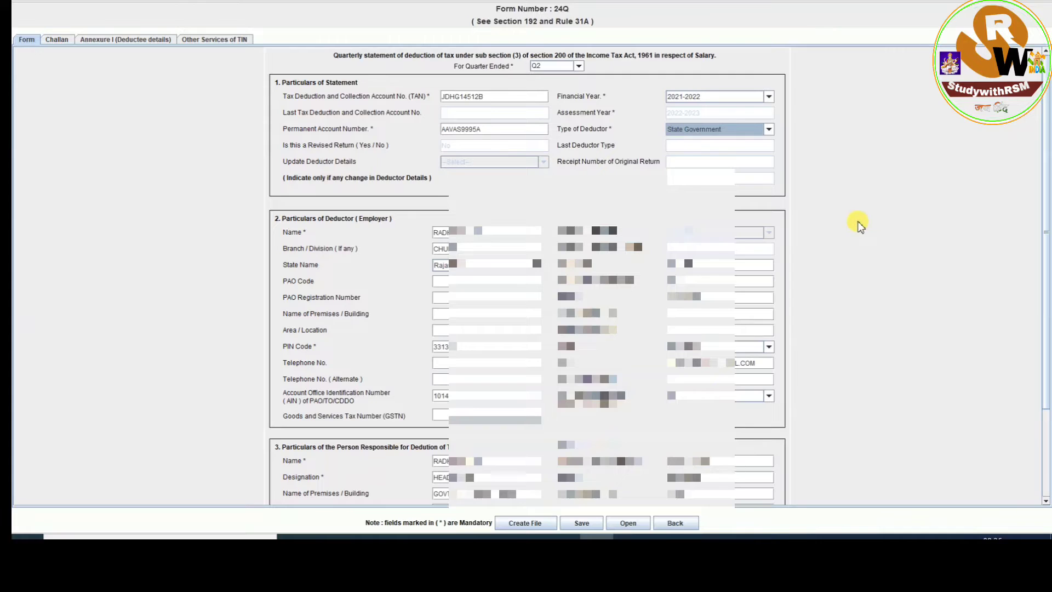
{"action": "key", "text": "Down"}
{"action": "left_click", "coordinate": [837, 216]}
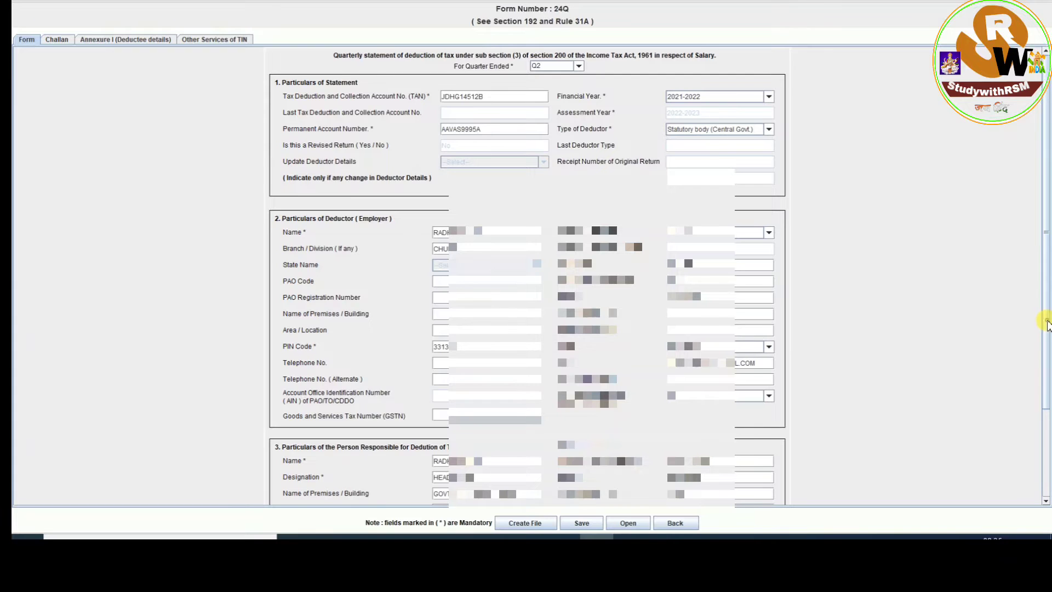
- Examine the Ministry / Dept. Name options in the employer's particulars without choosing one
{"action": "left_click_drag", "start_coordinate": [1047, 324], "coordinate": [1046, 433]}
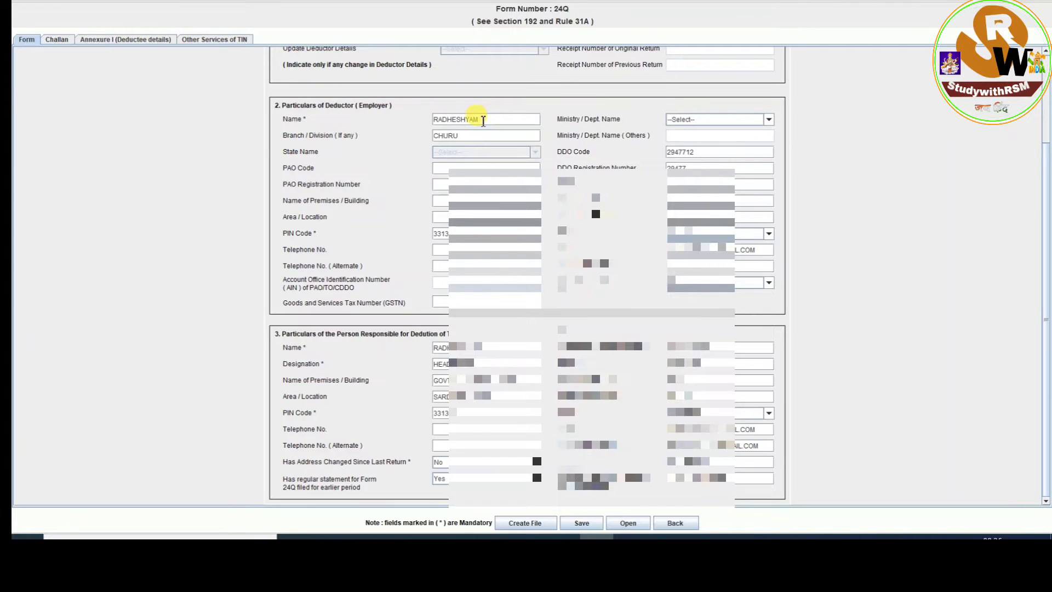
{"action": "left_click", "coordinate": [689, 117]}
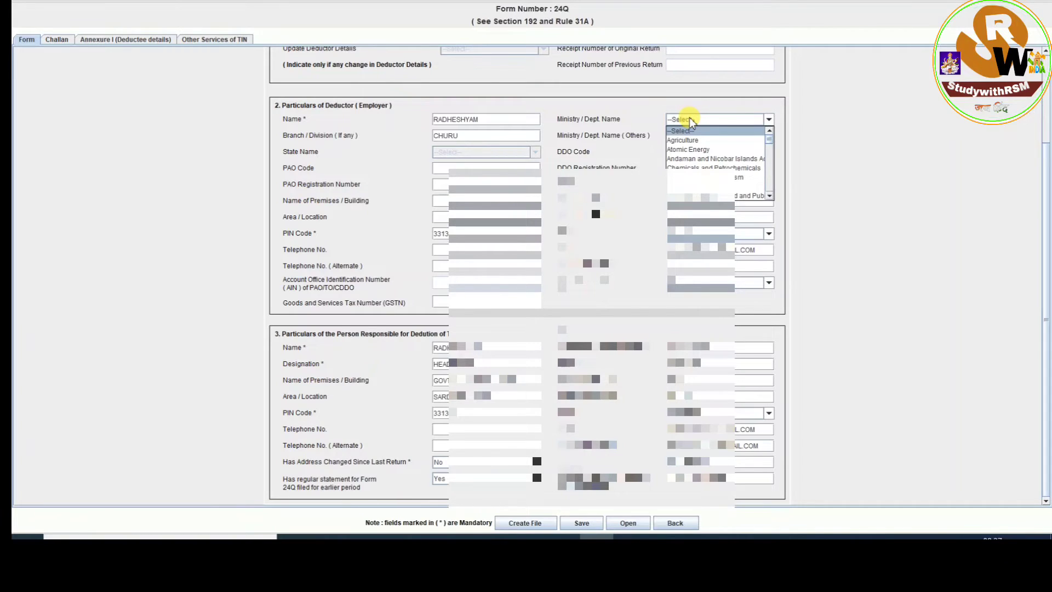
{"action": "left_click", "coordinate": [770, 104]}
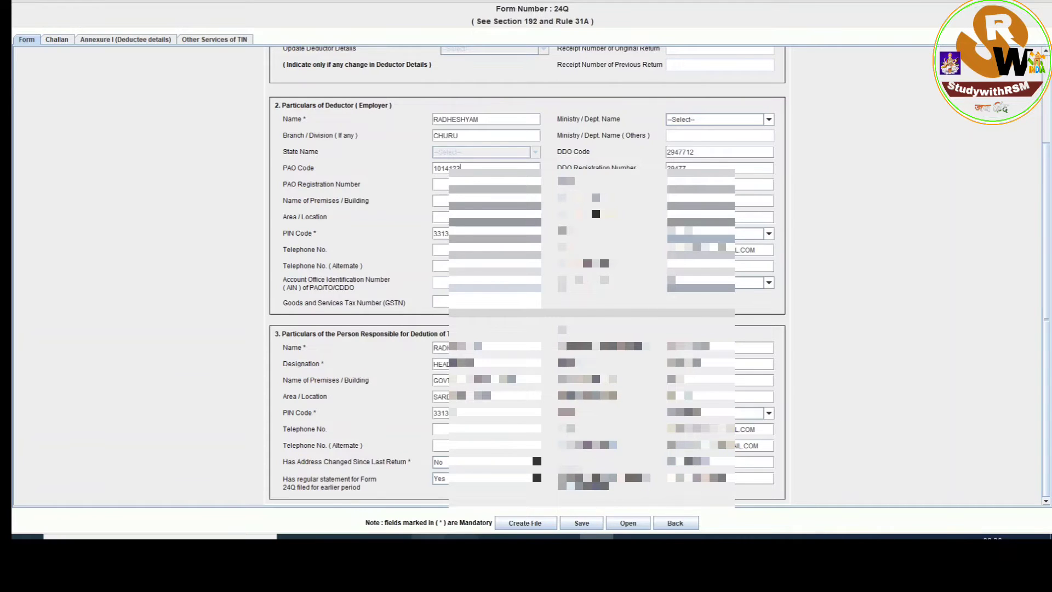
- Switch to the e-Filing portal in the browser and look up the RRR number of the F.Y. 2021-22 Quarter 1 Form 24Q
{"action": "left_click", "coordinate": [394, 536]}
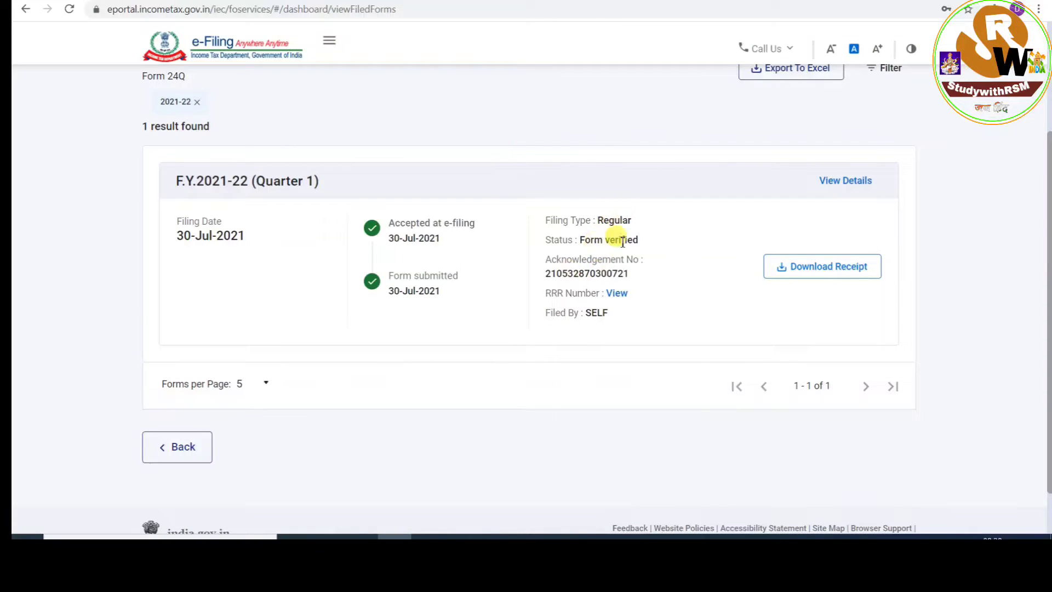
{"action": "left_click", "coordinate": [617, 295]}
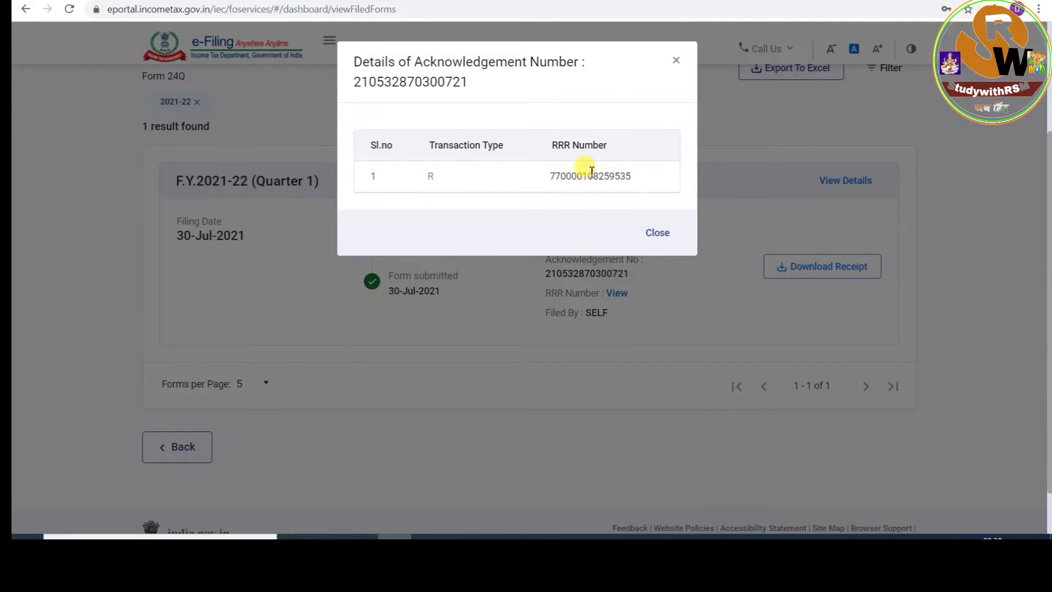
{"action": "left_click", "coordinate": [675, 60]}
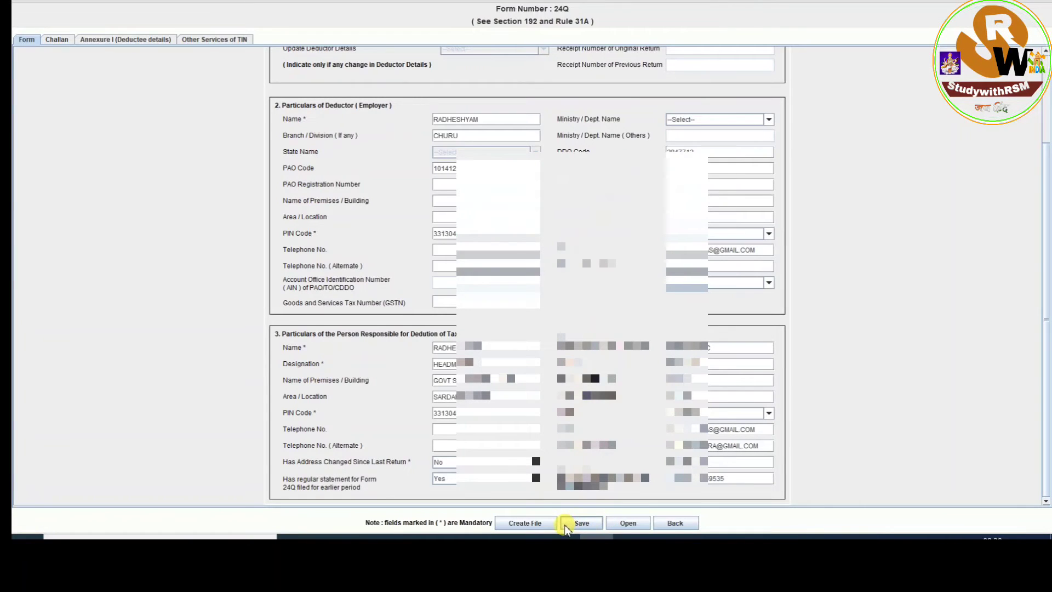
- Save the Form 24Q statement in the Q2 TDS folder and acknowledge the save message
{"action": "left_click", "coordinate": [580, 524]}
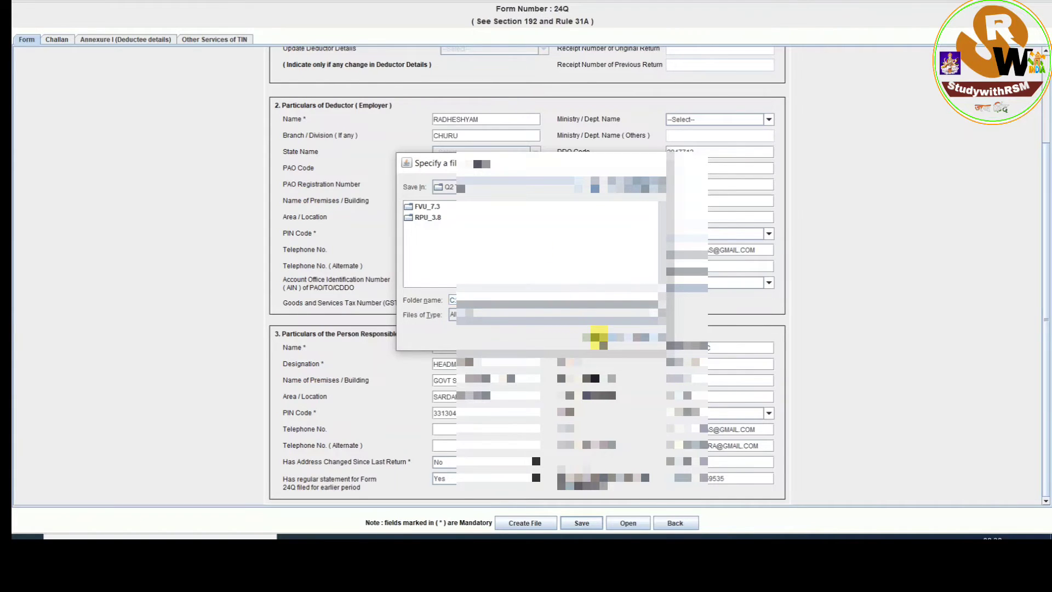
{"action": "left_click", "coordinate": [599, 338]}
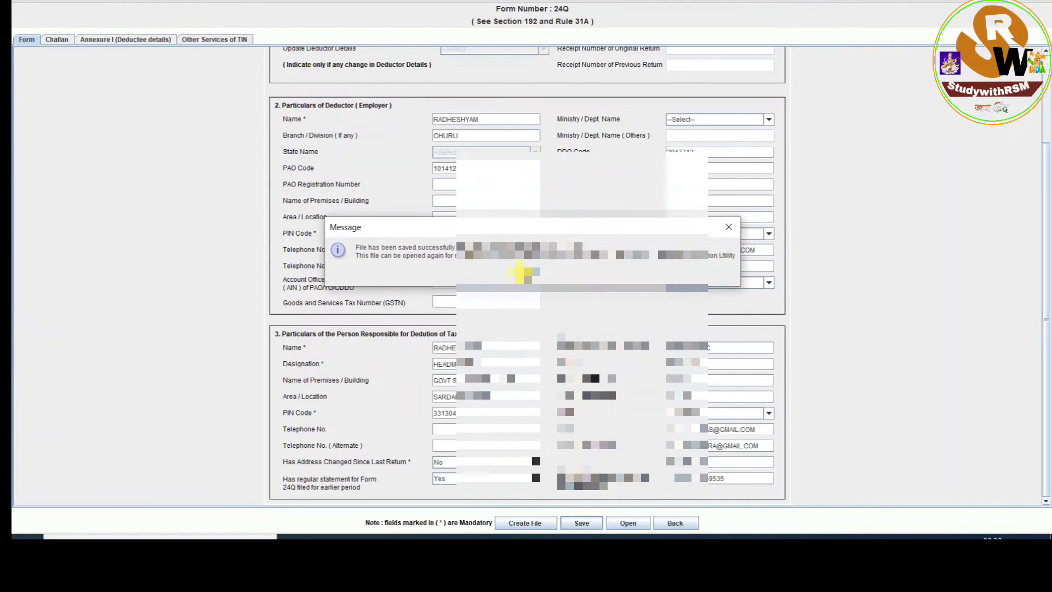
{"action": "left_click", "coordinate": [532, 271]}
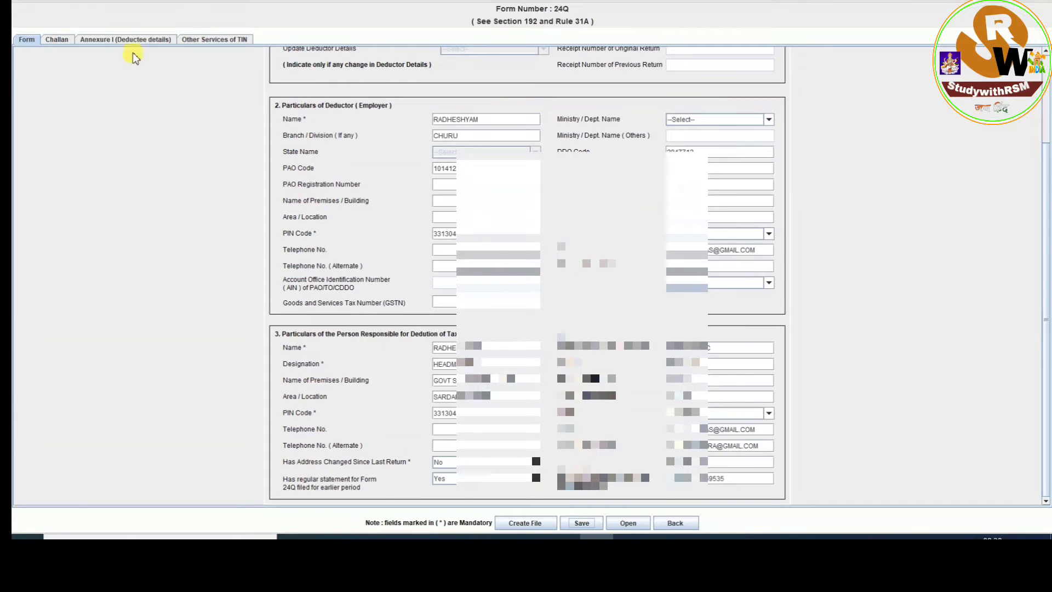
- Add 3 rows to the Challan sheet of Form 24Q
{"action": "left_click", "coordinate": [58, 39]}
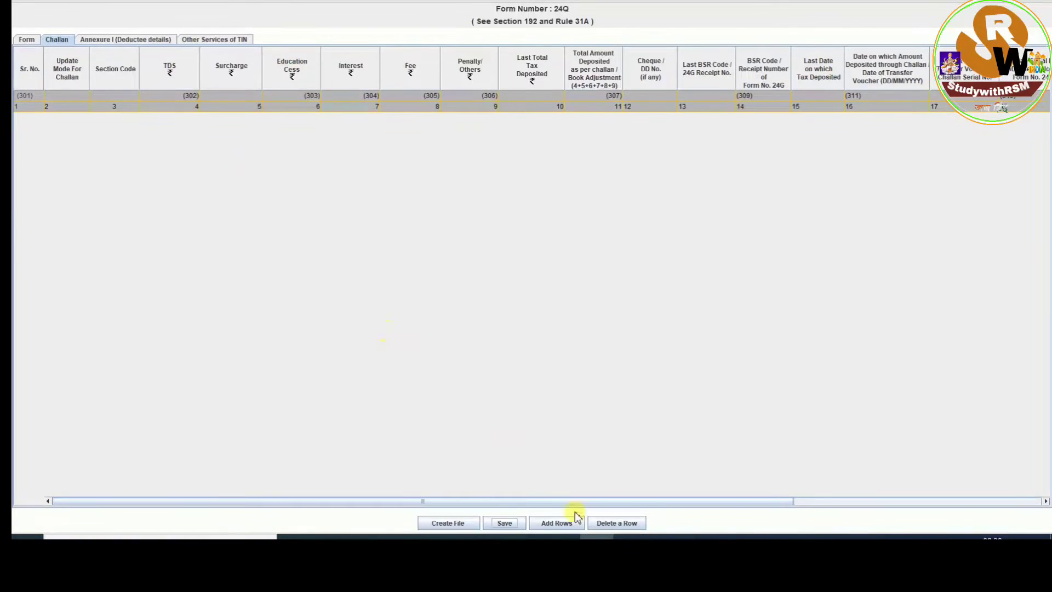
{"action": "left_click", "coordinate": [557, 524]}
{"action": "left_click", "coordinate": [557, 524]}
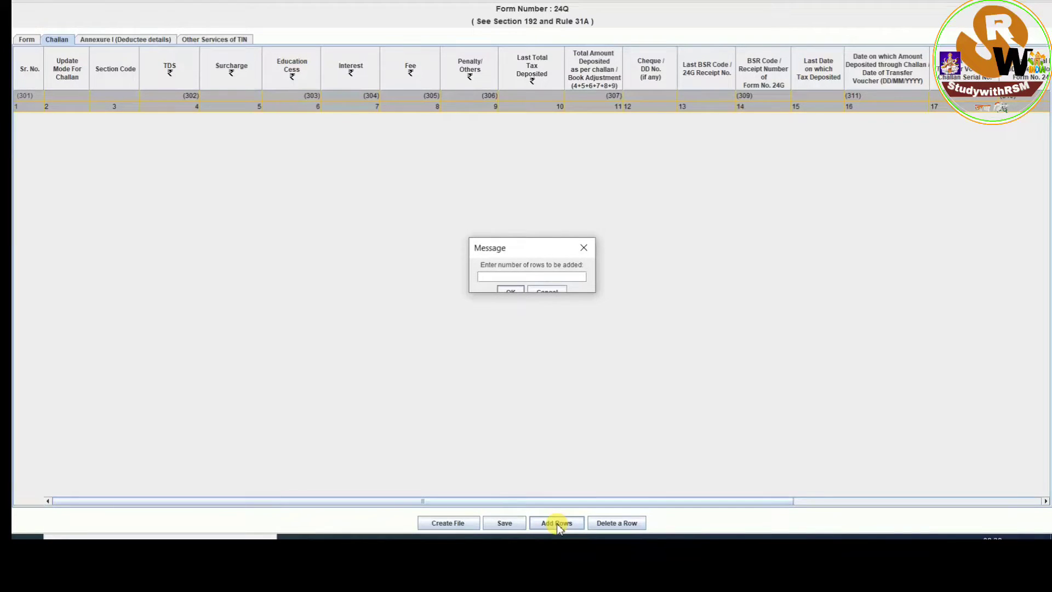
{"action": "type", "text": "3"}
{"action": "left_click", "coordinate": [509, 292]}
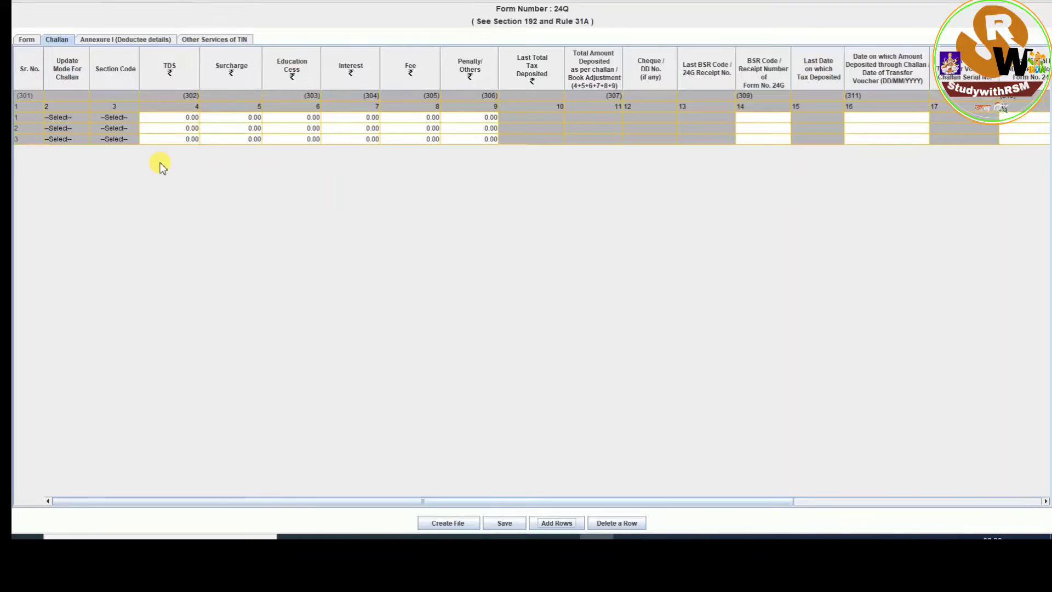
- Enter 32500 as the TDS amount of the first challan row
{"action": "left_click", "coordinate": [36, 119]}
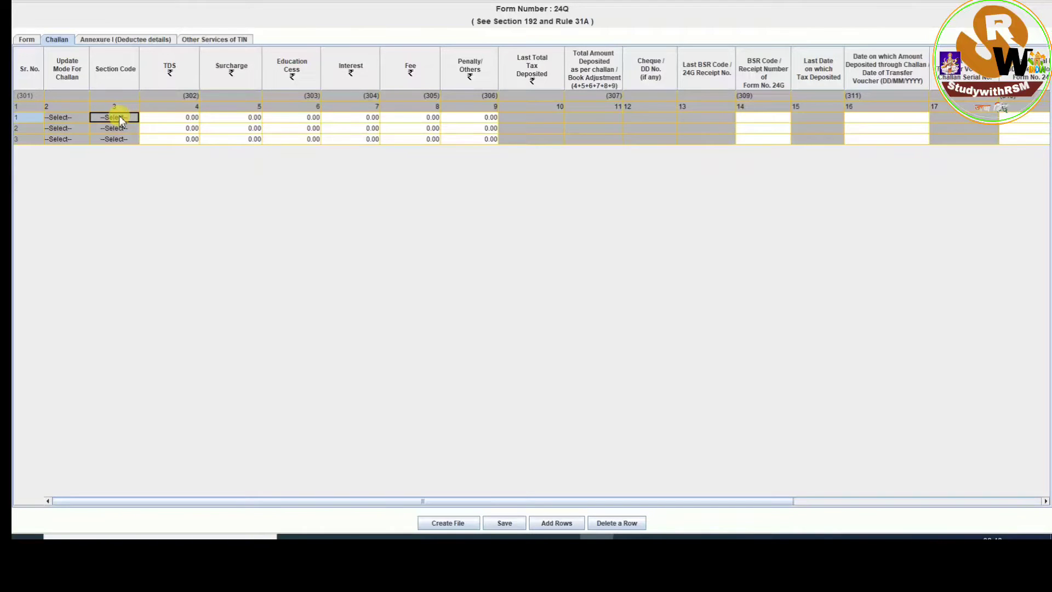
{"action": "left_click", "coordinate": [174, 119]}
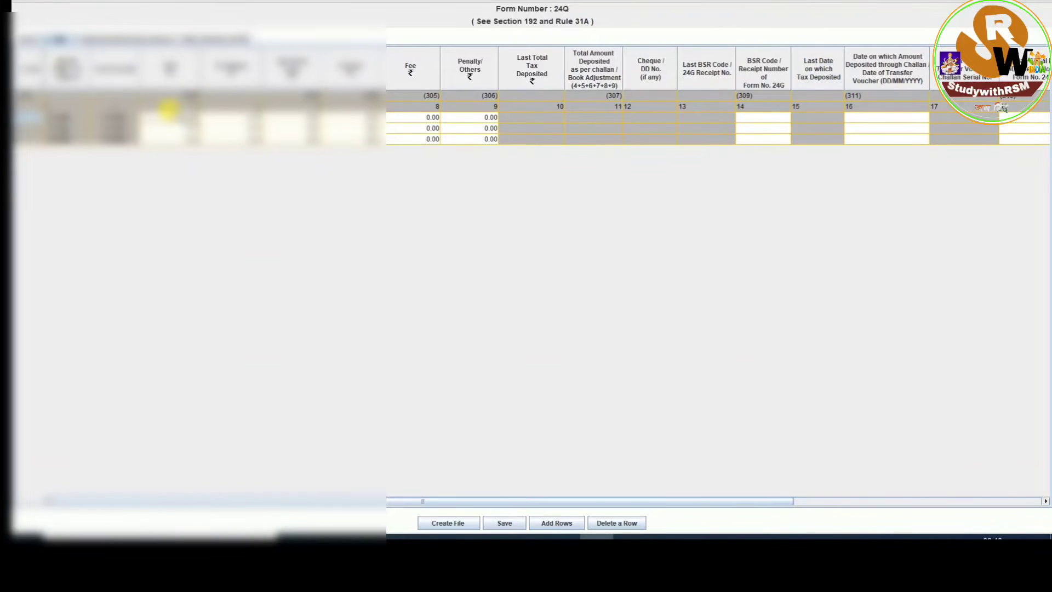
{"action": "left_click", "coordinate": [174, 130]}
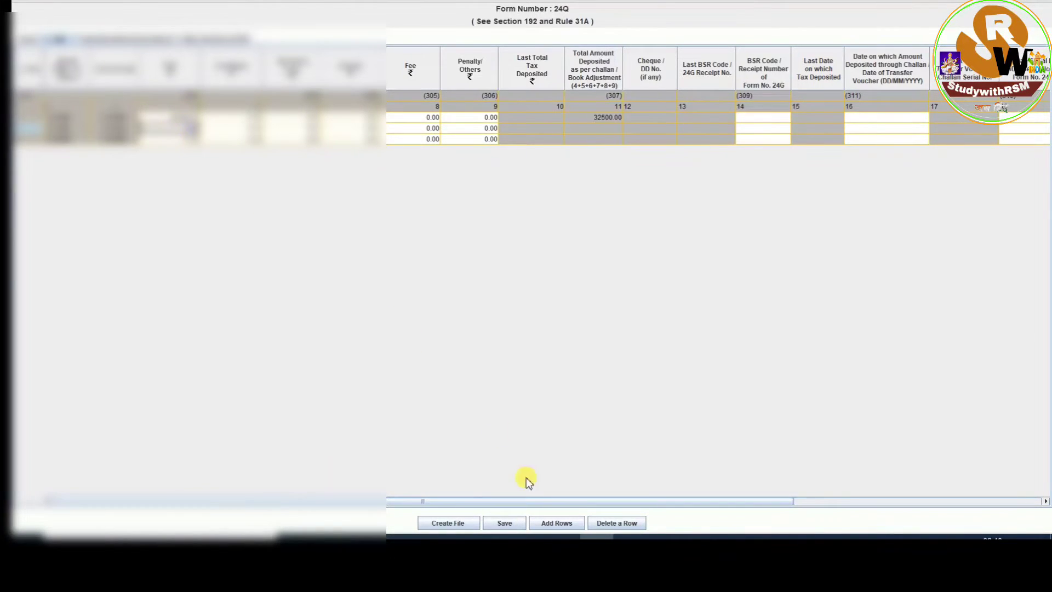
- Copy the three monthly TDS amounts from the Excel sheet and paste them into the TDS column of the challan rows
{"action": "left_click", "coordinate": [563, 536]}
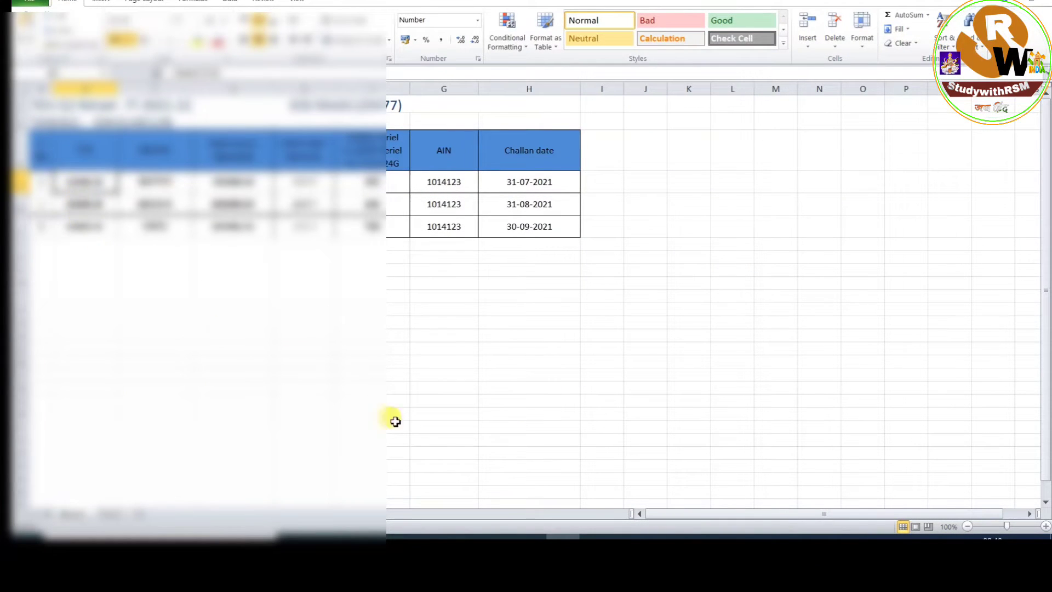
{"action": "left_click", "coordinate": [597, 536]}
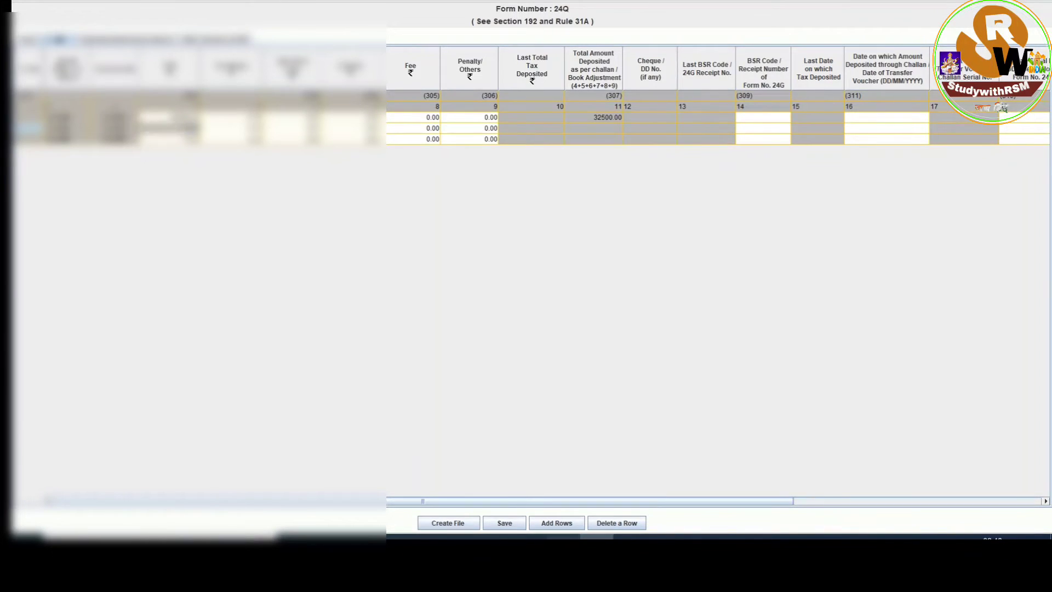
{"action": "left_click", "coordinate": [563, 535]}
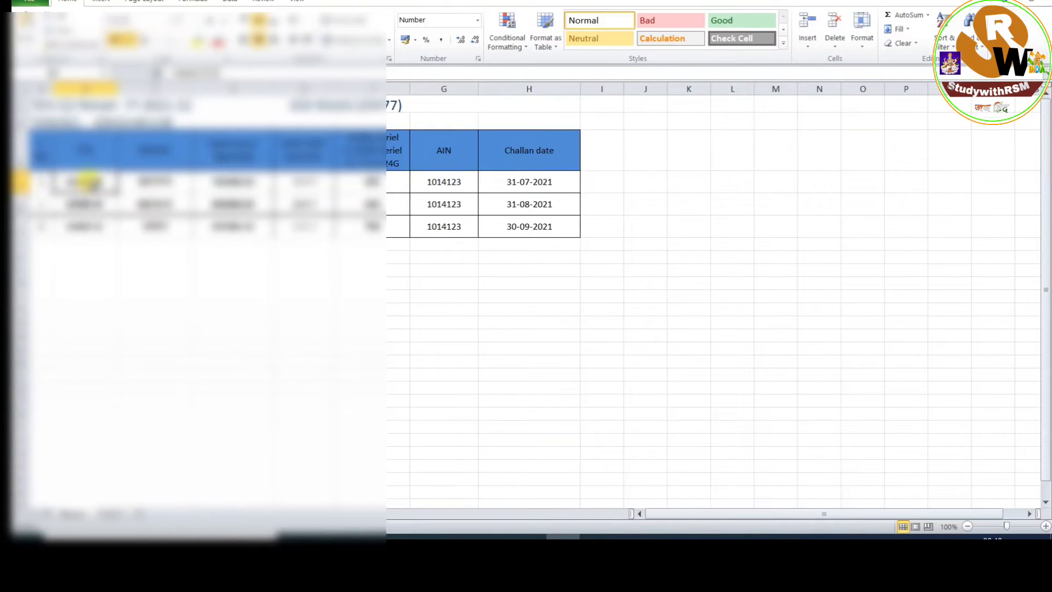
{"action": "left_click_drag", "start_coordinate": [88, 181], "coordinate": [94, 230]}
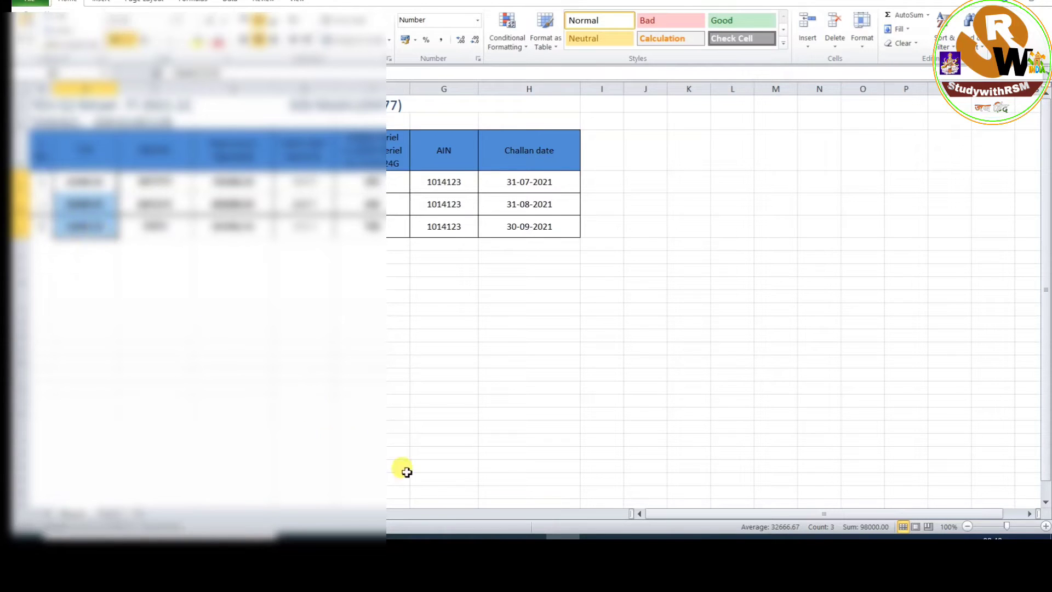
{"action": "left_click", "coordinate": [596, 543]}
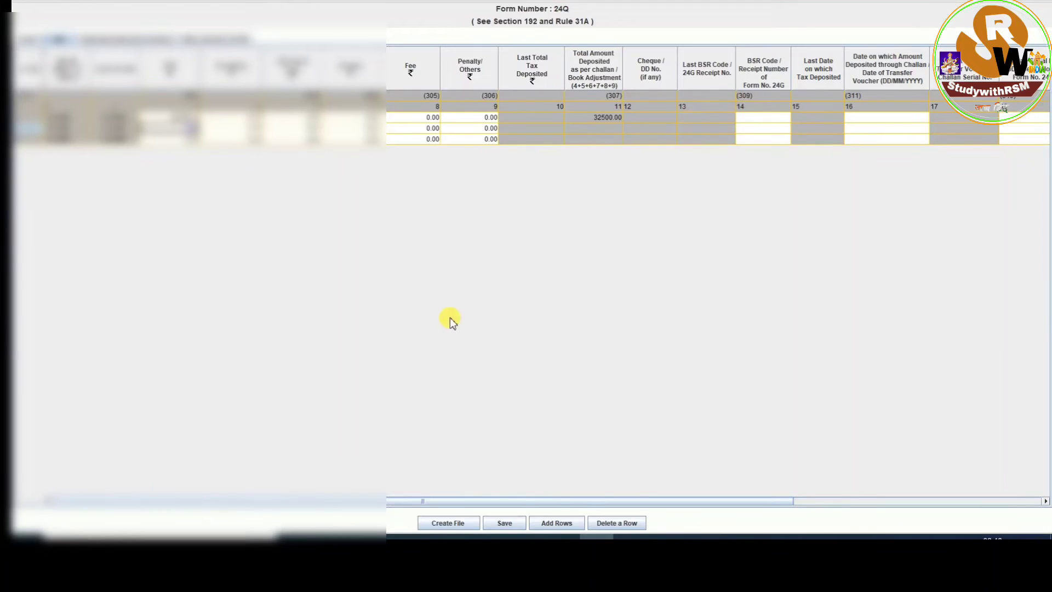
{"action": "left_click", "coordinate": [175, 110]}
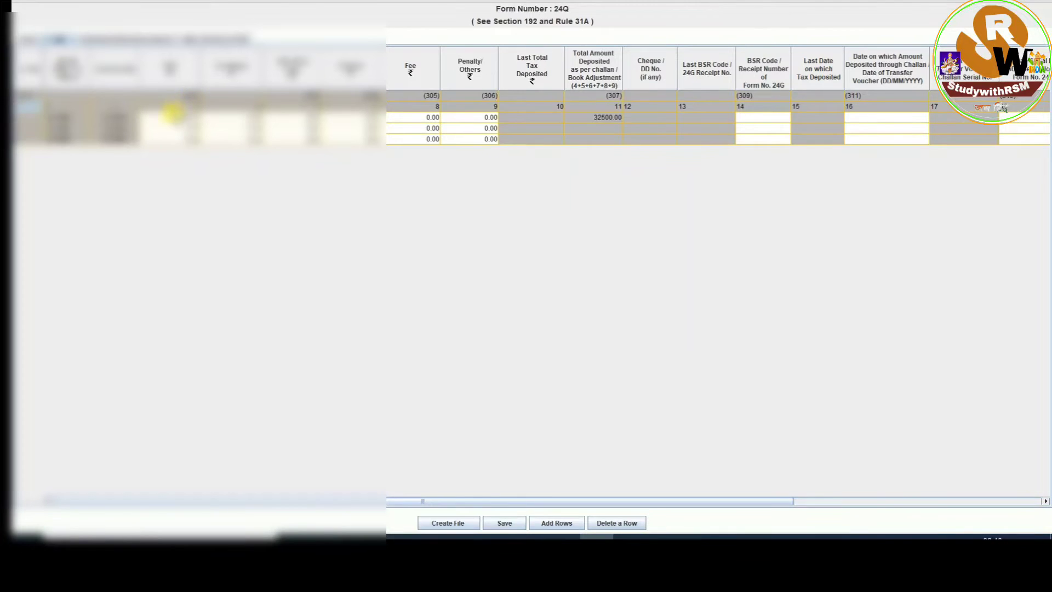
{"action": "left_click", "coordinate": [172, 113]}
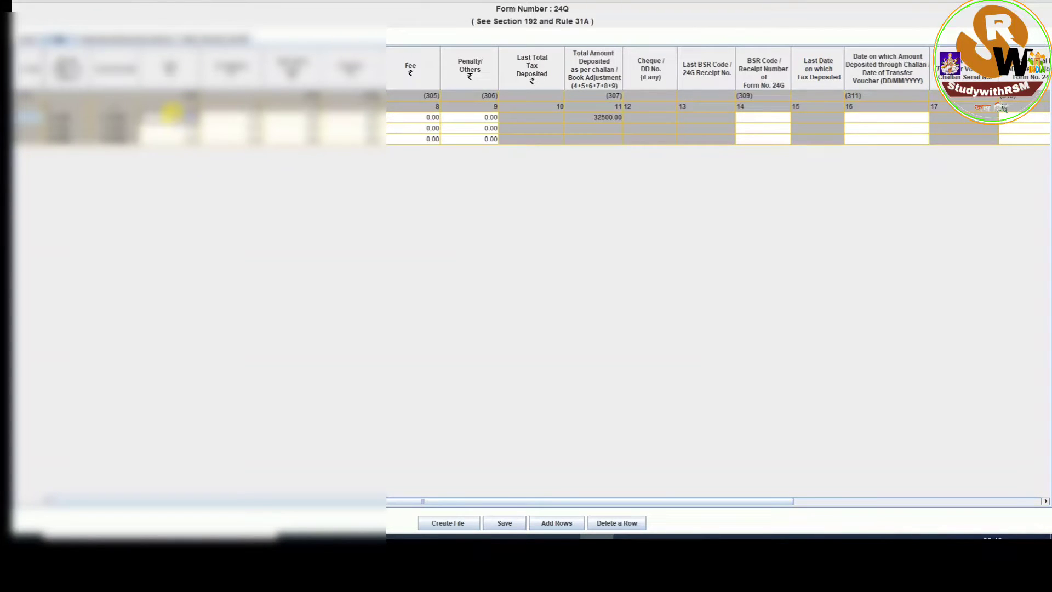
{"action": "key", "text": "ctrl+v"}
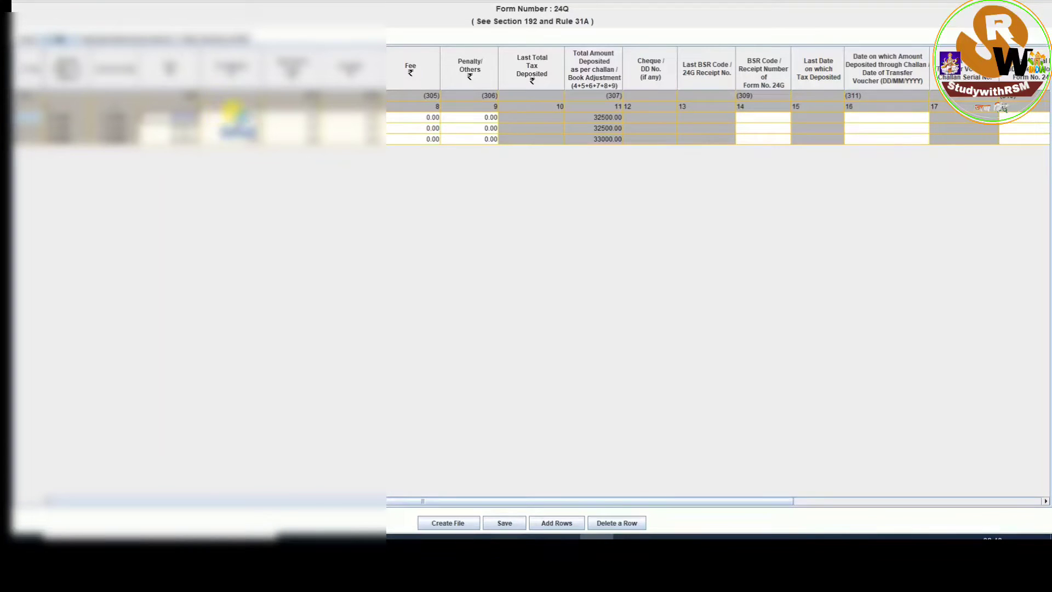
- Copy the three 24G receipt numbers from Excel into the challan rows' BSR Code / Receipt Number of Form No. 24G column
{"action": "left_click", "coordinate": [232, 111]}
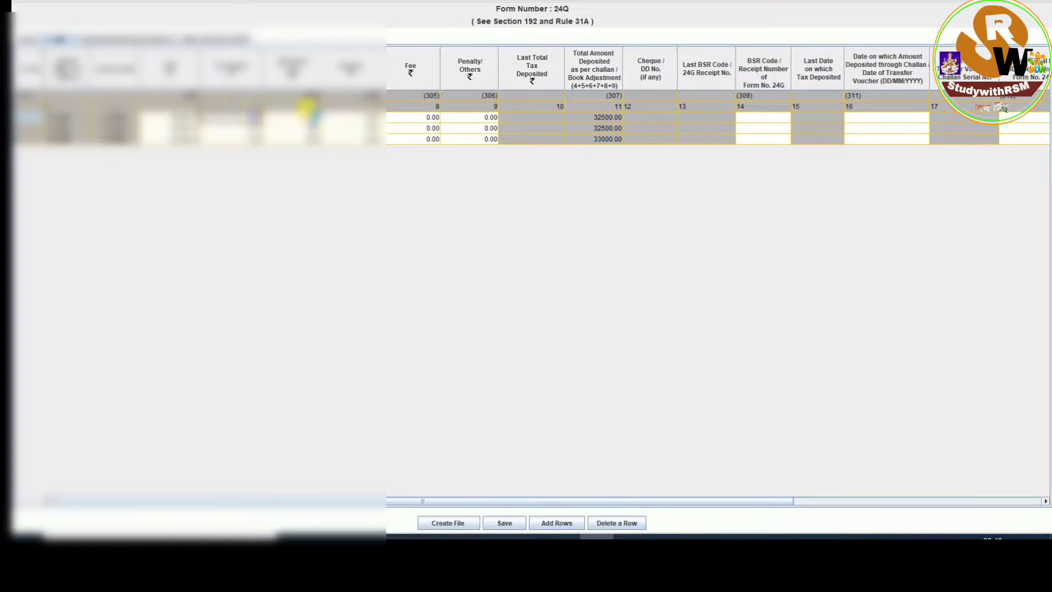
{"action": "left_click", "coordinate": [393, 119]}
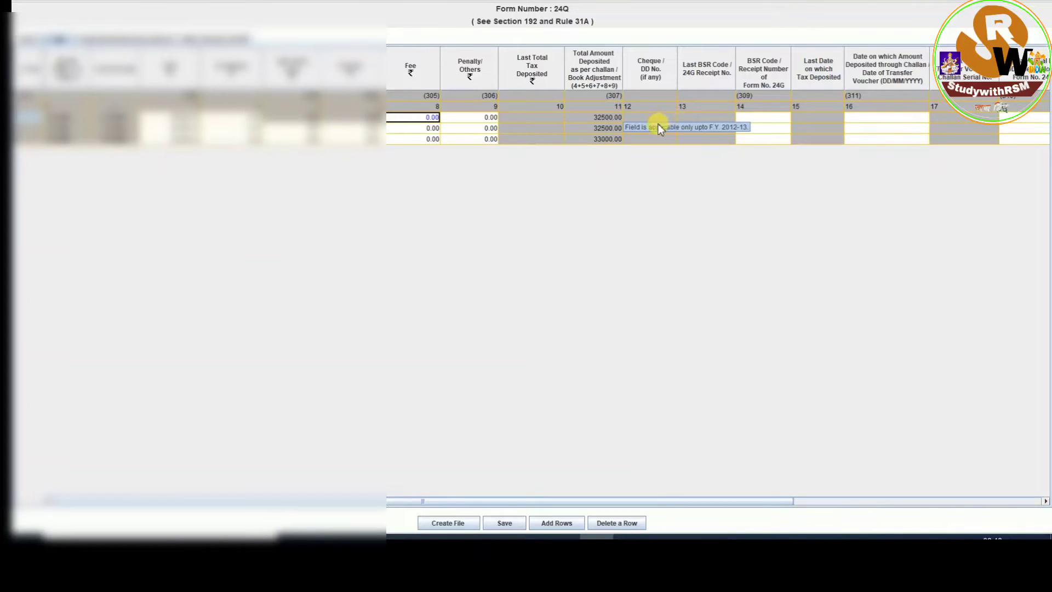
{"action": "left_click", "coordinate": [712, 117]}
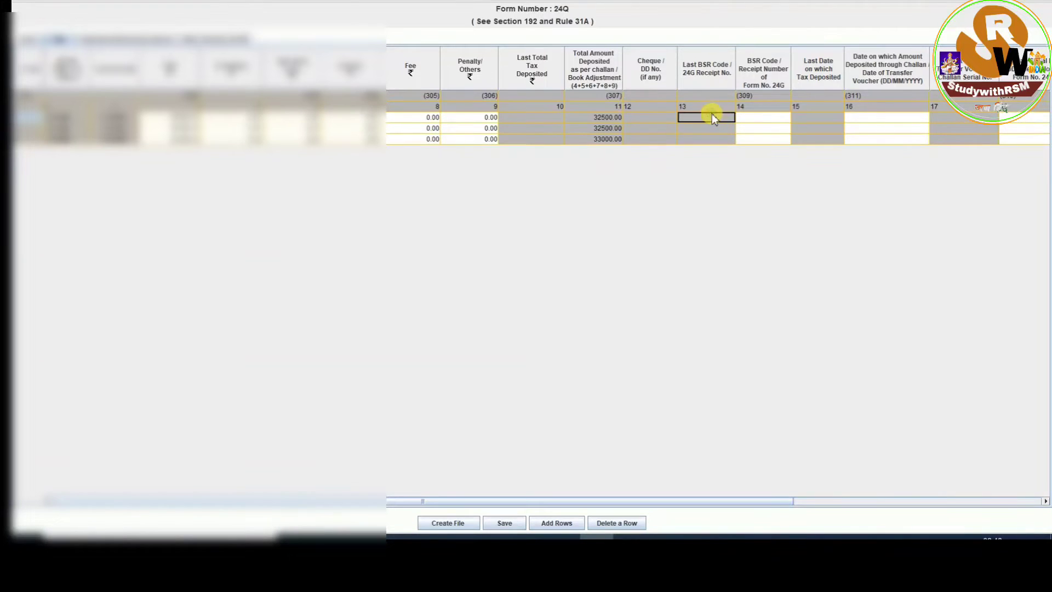
{"action": "left_click", "coordinate": [764, 118]}
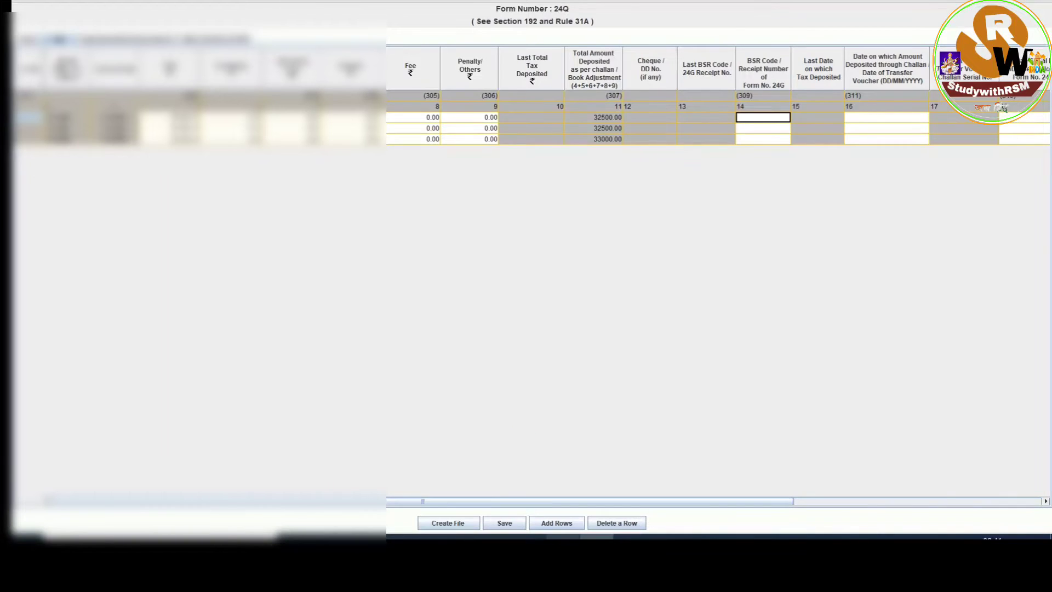
{"action": "left_click", "coordinate": [563, 538]}
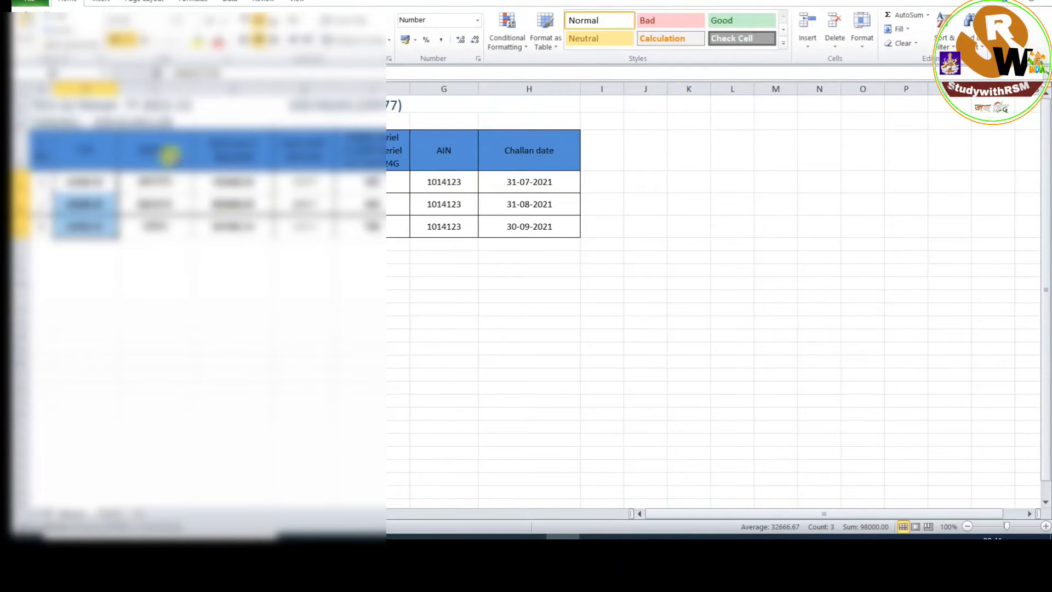
{"action": "left_click", "coordinate": [155, 175]}
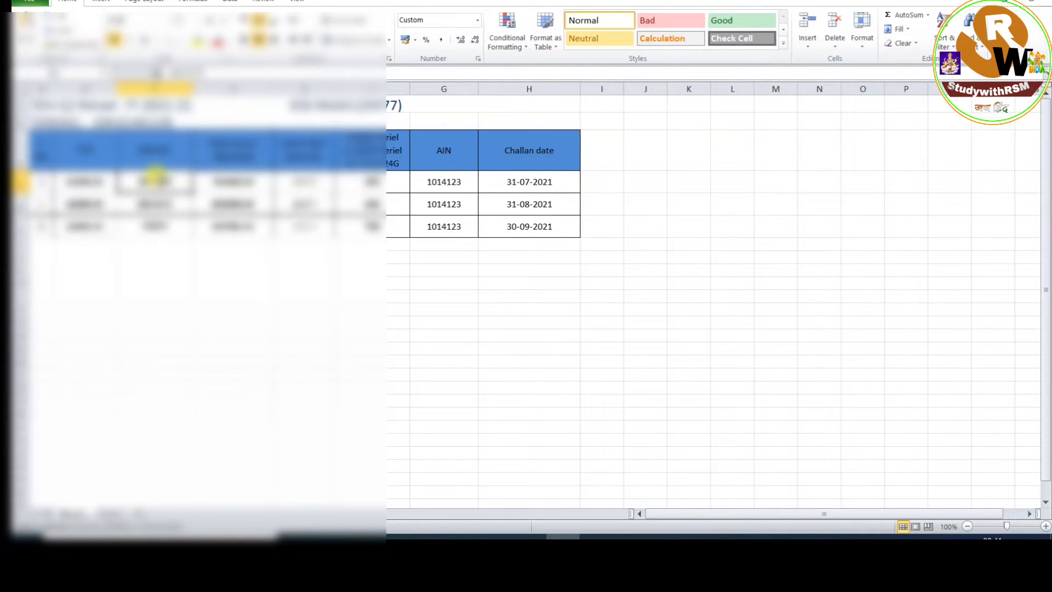
{"action": "left_click_drag", "start_coordinate": [155, 178], "coordinate": [160, 225]}
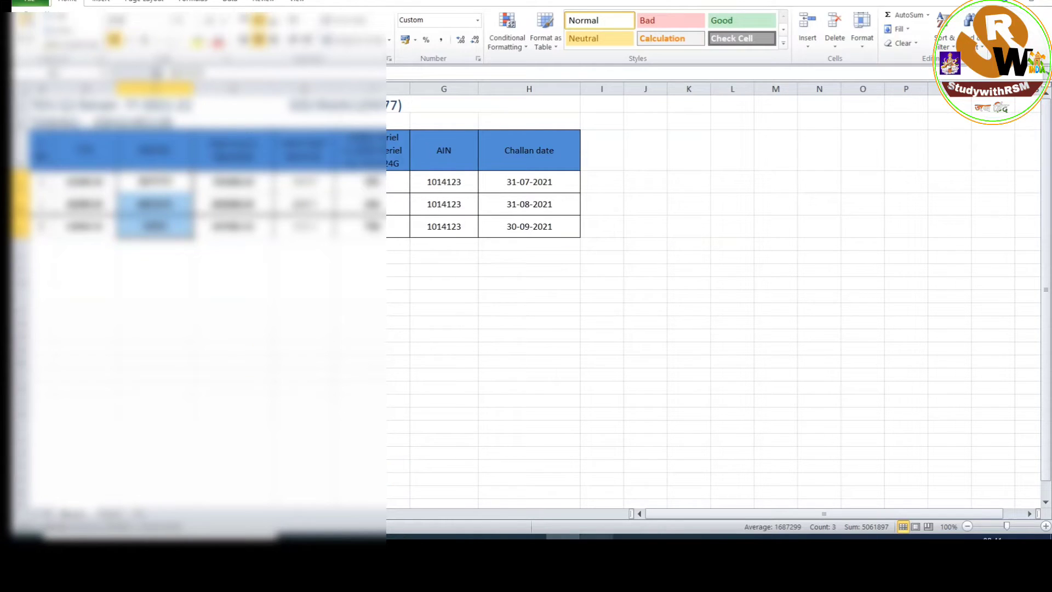
{"action": "left_click", "coordinate": [597, 536]}
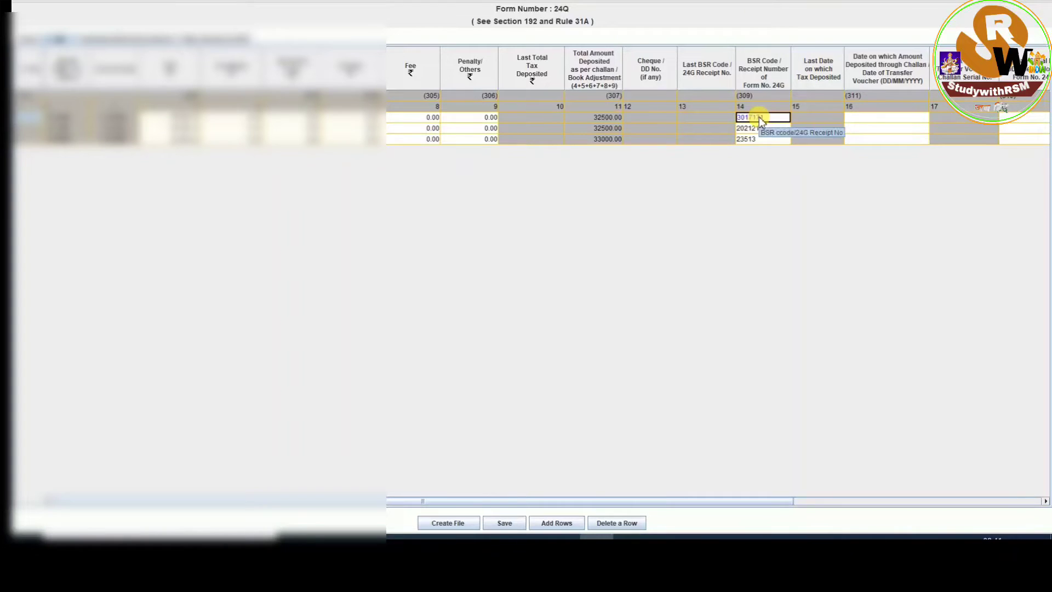
- Add the leading zeros 00 to the third challan's Form No. 24G receipt number
{"action": "left_click", "coordinate": [740, 141]}
{"action": "left_click", "coordinate": [741, 141]}
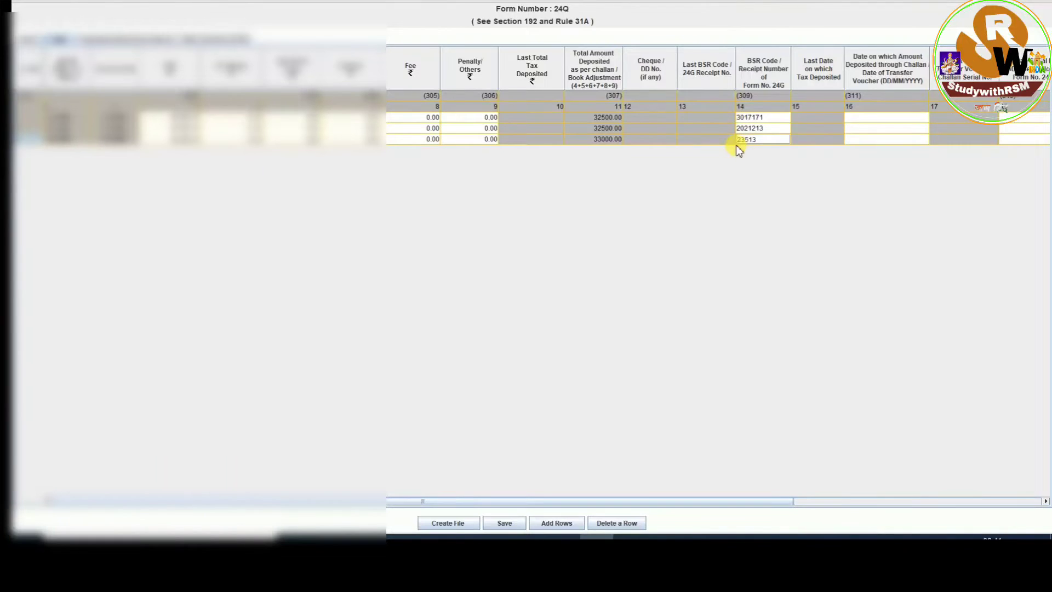
{"action": "type", "text": "00"}
- Copy the three DDO serial numbers from Excel and paste them into the Challan Serial No. / DDO Serial No. of Form No. 24G column
{"action": "left_click", "coordinate": [564, 537]}
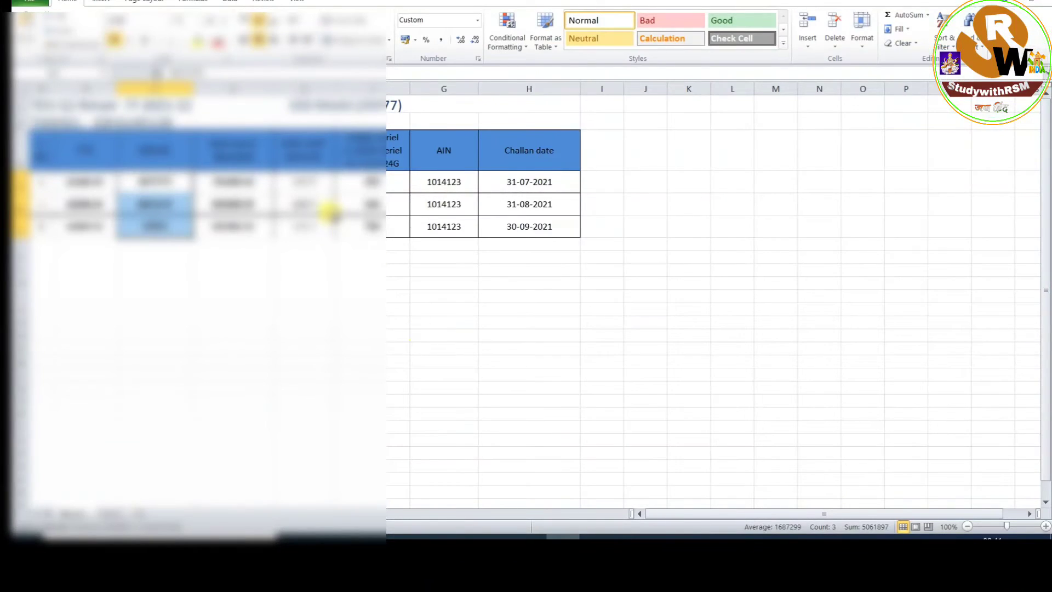
{"action": "left_click", "coordinate": [383, 182]}
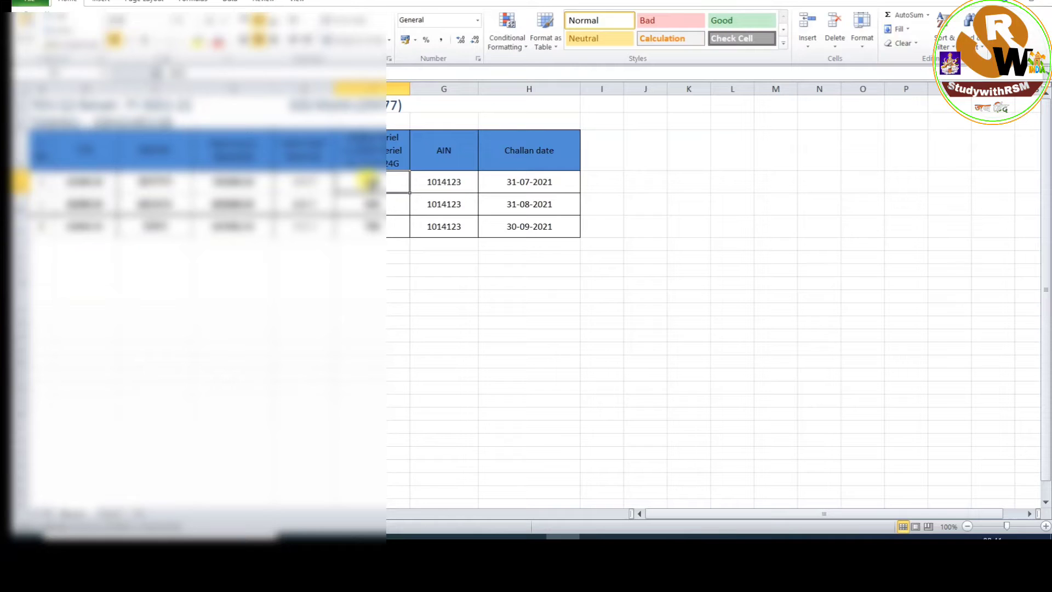
{"action": "left_click_drag", "start_coordinate": [373, 182], "coordinate": [383, 228]}
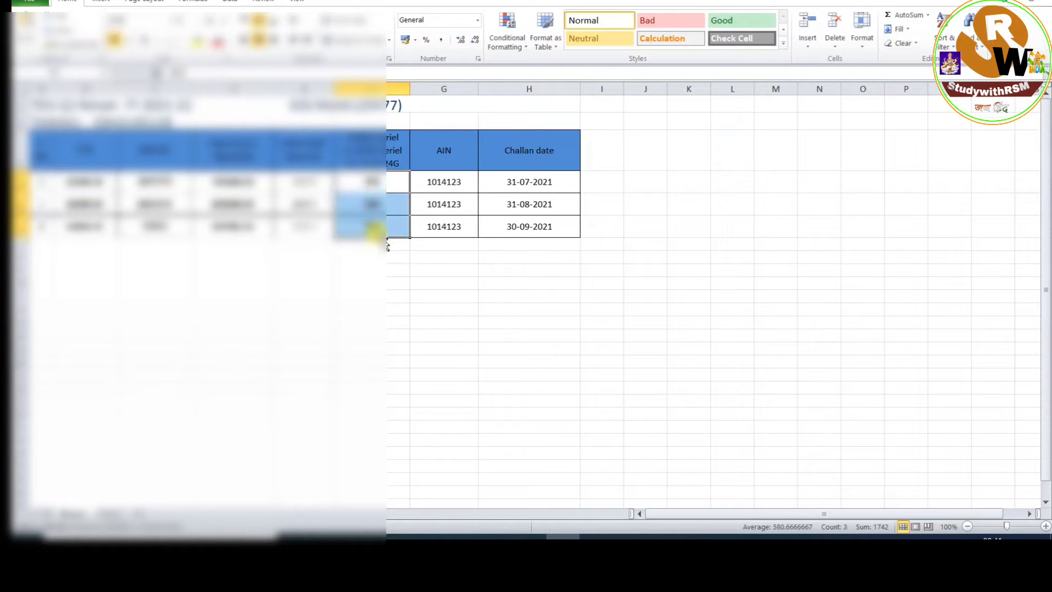
{"action": "key", "text": "ctrl+c"}
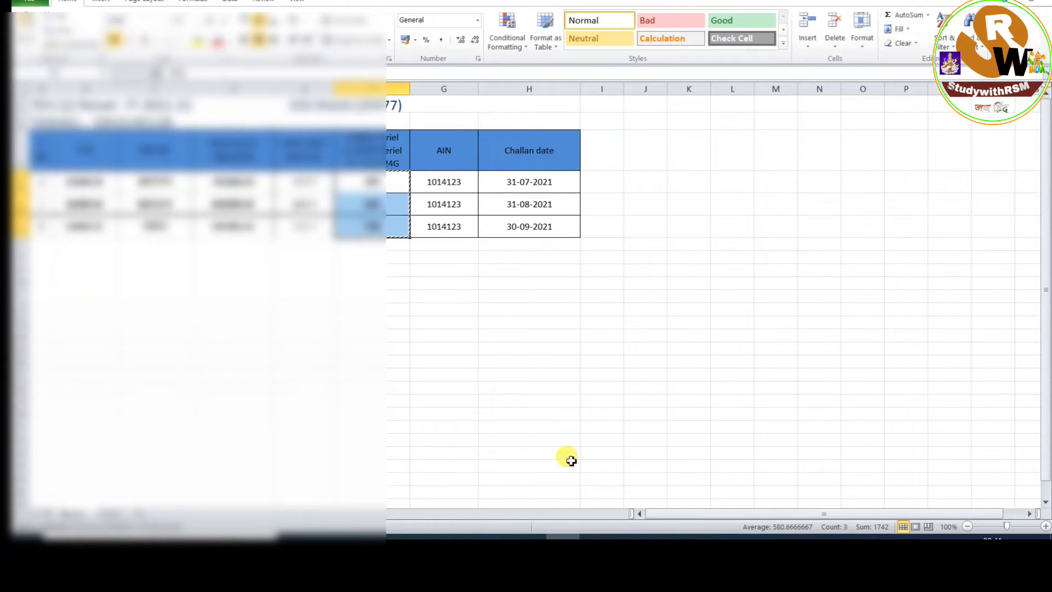
{"action": "left_click", "coordinate": [598, 535]}
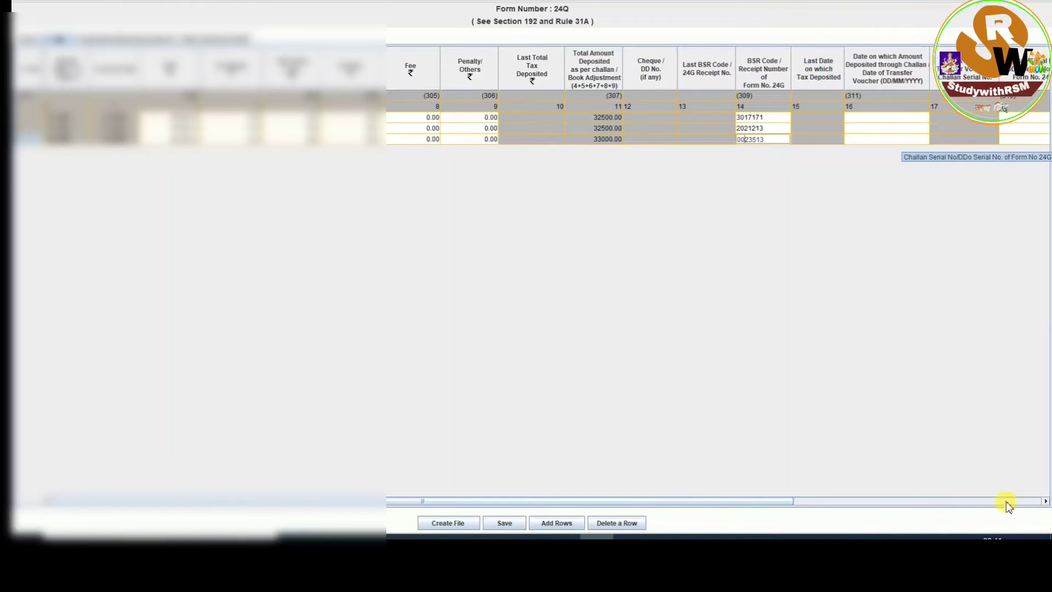
{"action": "left_click", "coordinate": [1045, 501]}
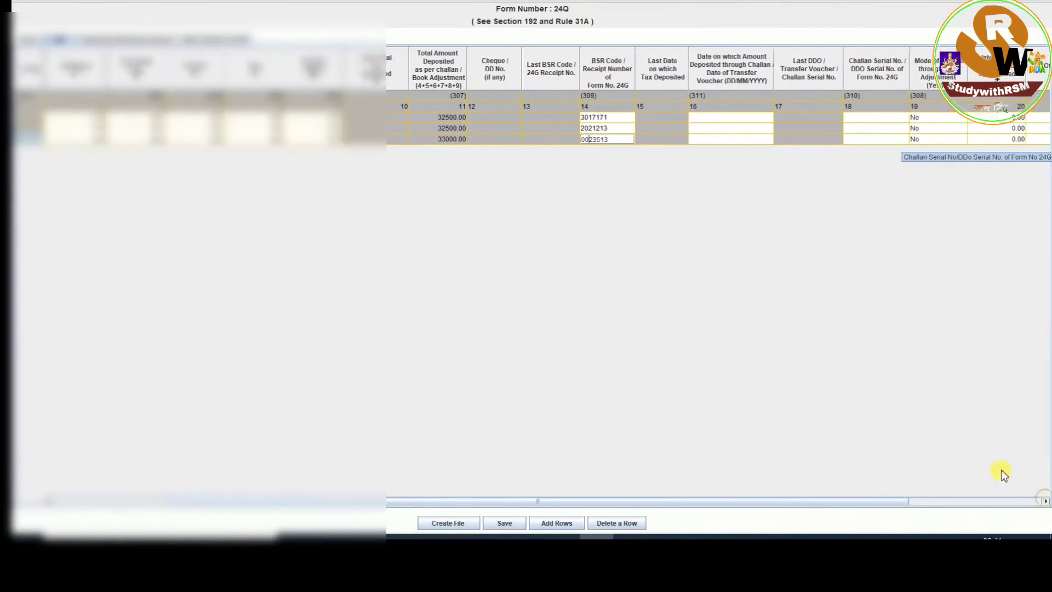
{"action": "left_click", "coordinate": [861, 118]}
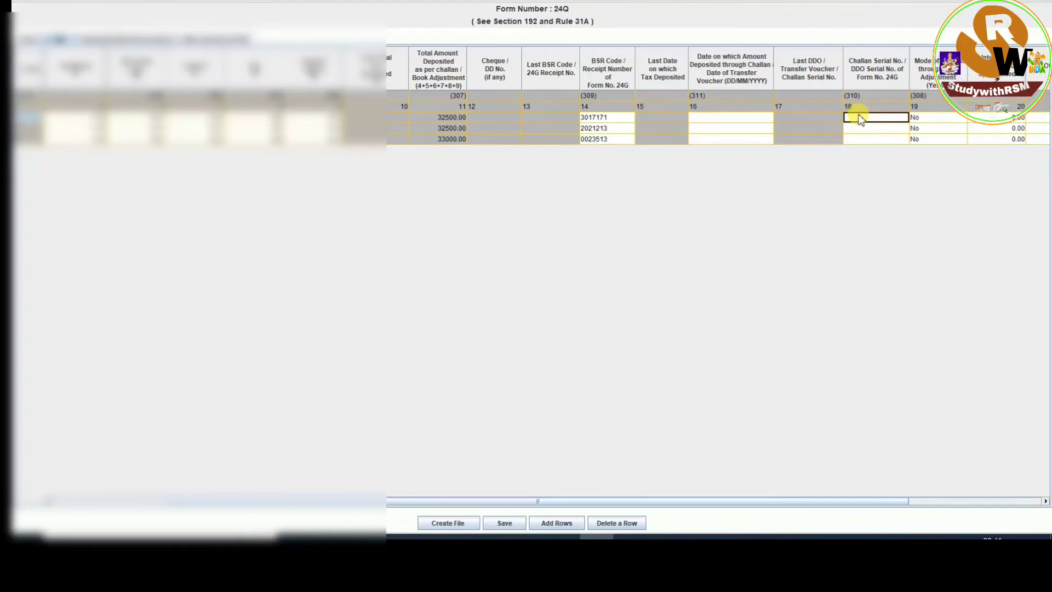
{"action": "key", "text": "ctrl+v"}
- Pad the challan rows' DDO serial numbers with leading zeros to 00453, 00545 and 00744
{"action": "double_click", "coordinate": [849, 118]}
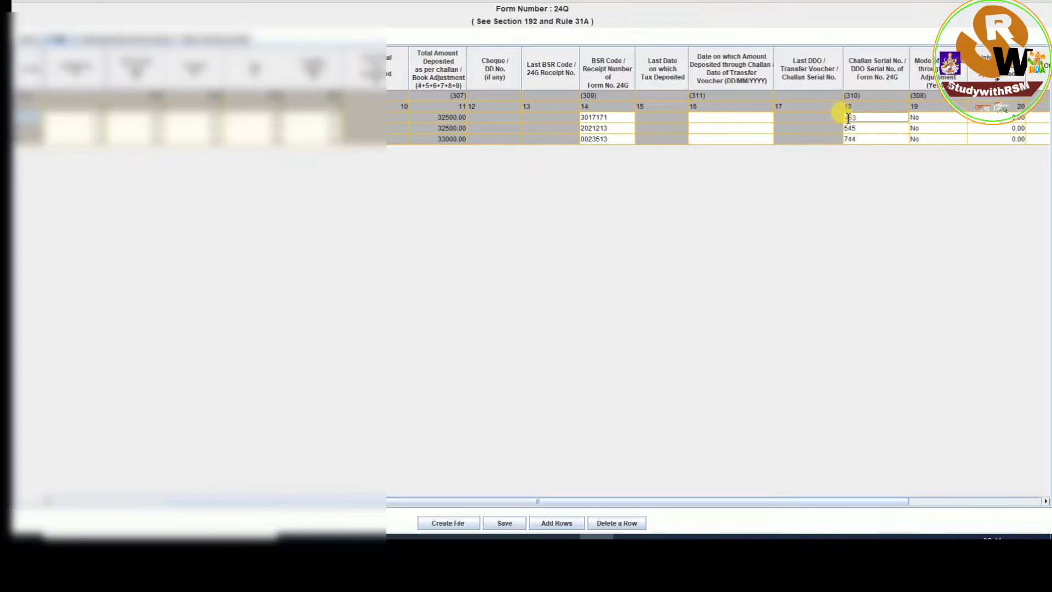
{"action": "type", "text": "00"}
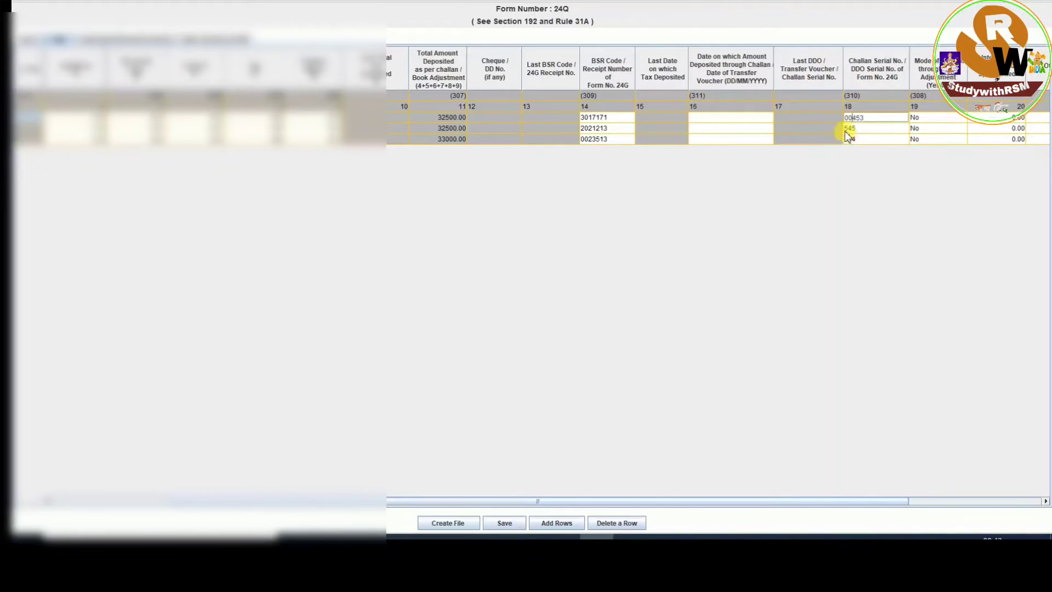
{"action": "double_click", "coordinate": [848, 128]}
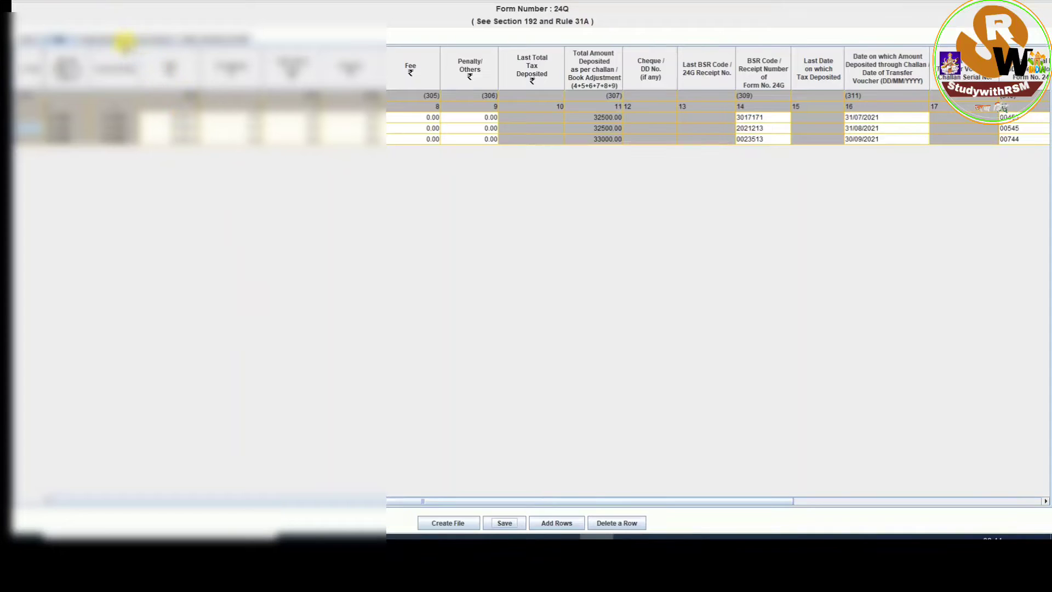
- Insert 13 deductee records for each of challans 1, 2 and 3 in Annexure I (Deductee details)
{"action": "left_click", "coordinate": [120, 40]}
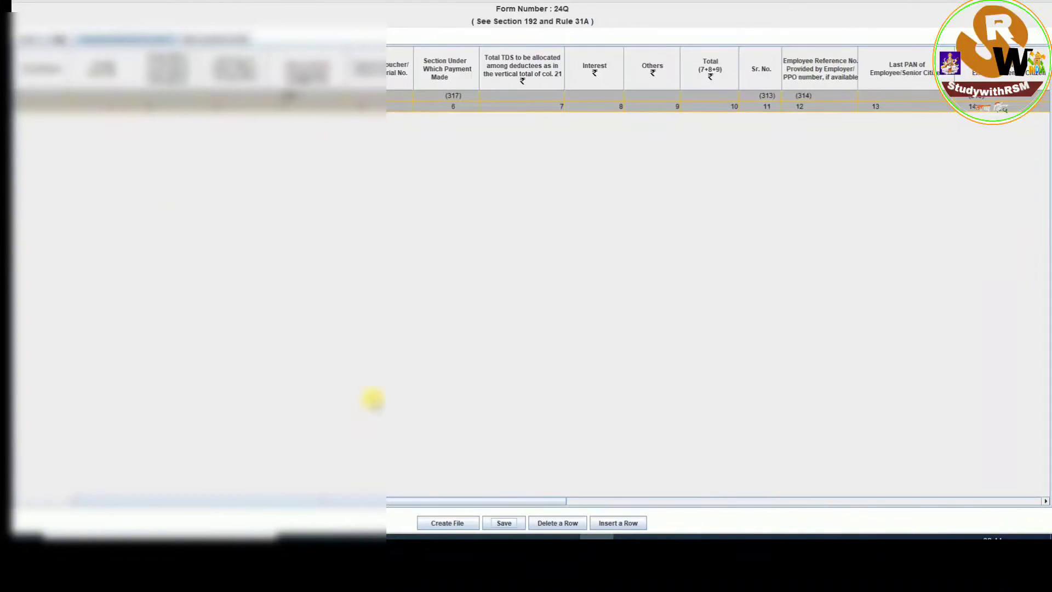
{"action": "left_click", "coordinate": [613, 523]}
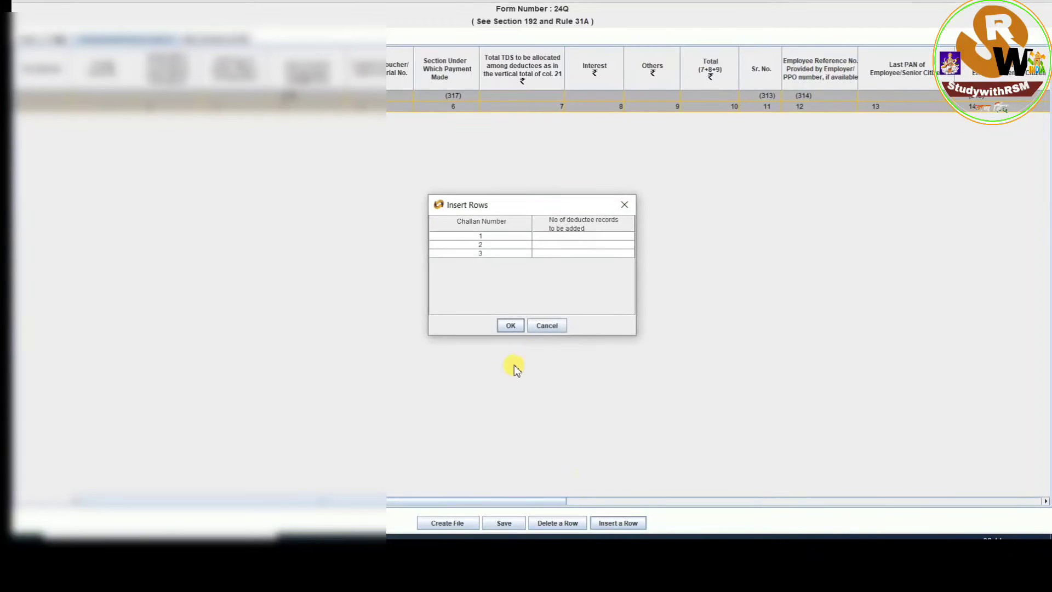
{"action": "left_click", "coordinate": [556, 237]}
{"action": "type", "text": "13"}
{"action": "key", "text": "Tab"}
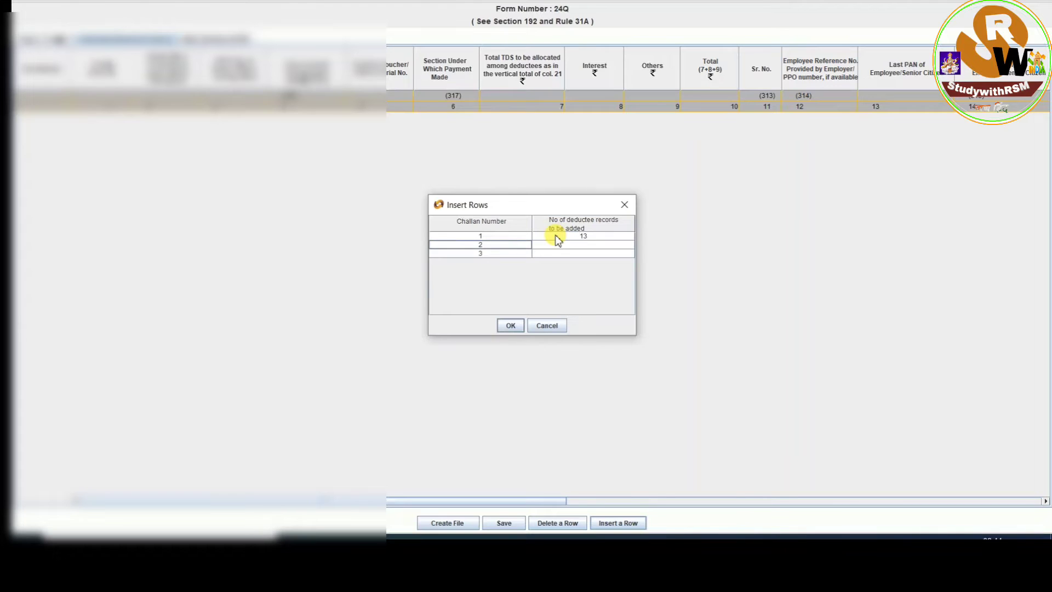
{"action": "key", "text": "Tab"}
{"action": "type", "text": "13"}
{"action": "key", "text": "Tab"}
{"action": "key", "text": "Tab"}
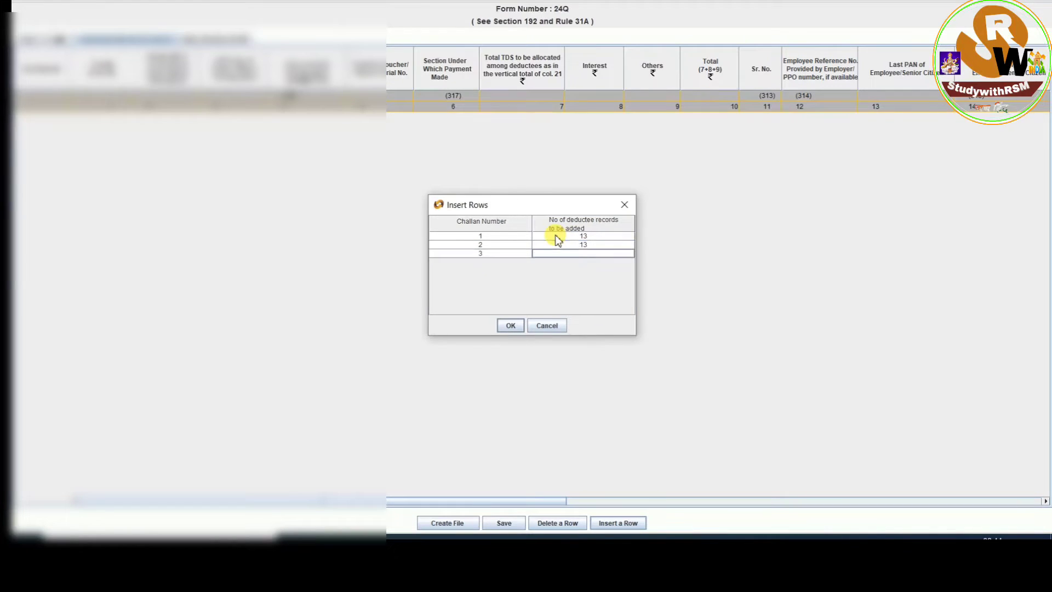
{"action": "type", "text": "13"}
{"action": "left_click", "coordinate": [509, 326]}
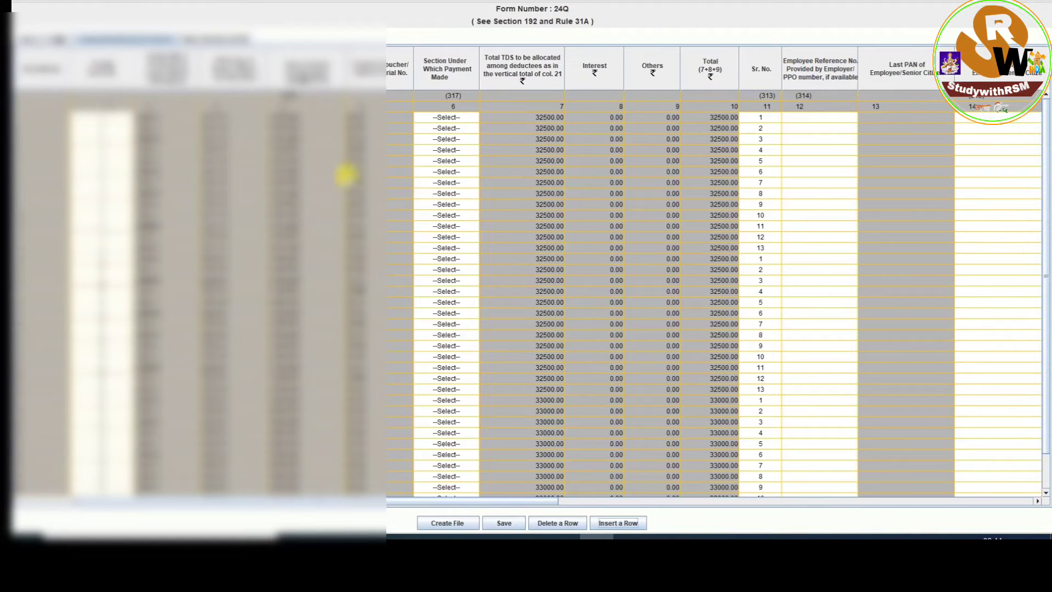
- Set the section under which payment is made to 92A for the first deductee row
{"action": "left_click", "coordinate": [456, 117]}
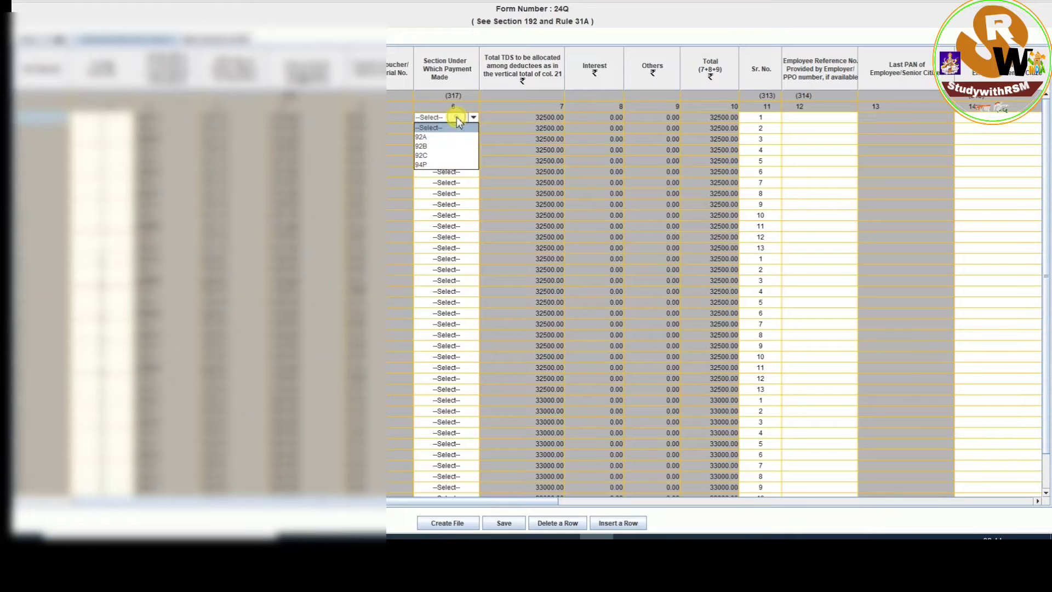
{"action": "left_click", "coordinate": [435, 138]}
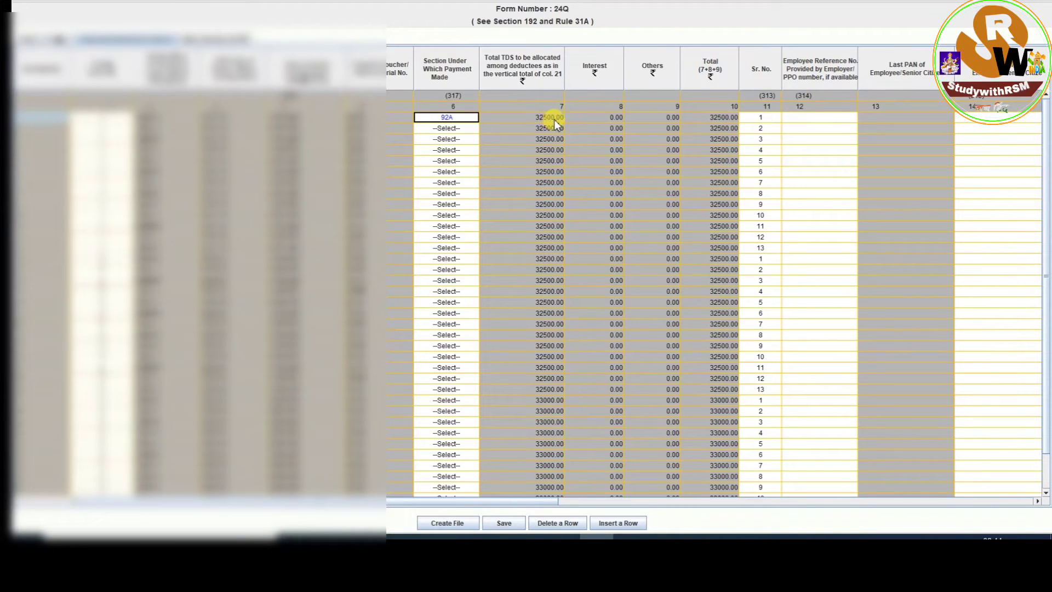
{"action": "key", "text": "Tab"}
{"action": "key", "text": "Tab"}
{"action": "key", "text": "Tab"}
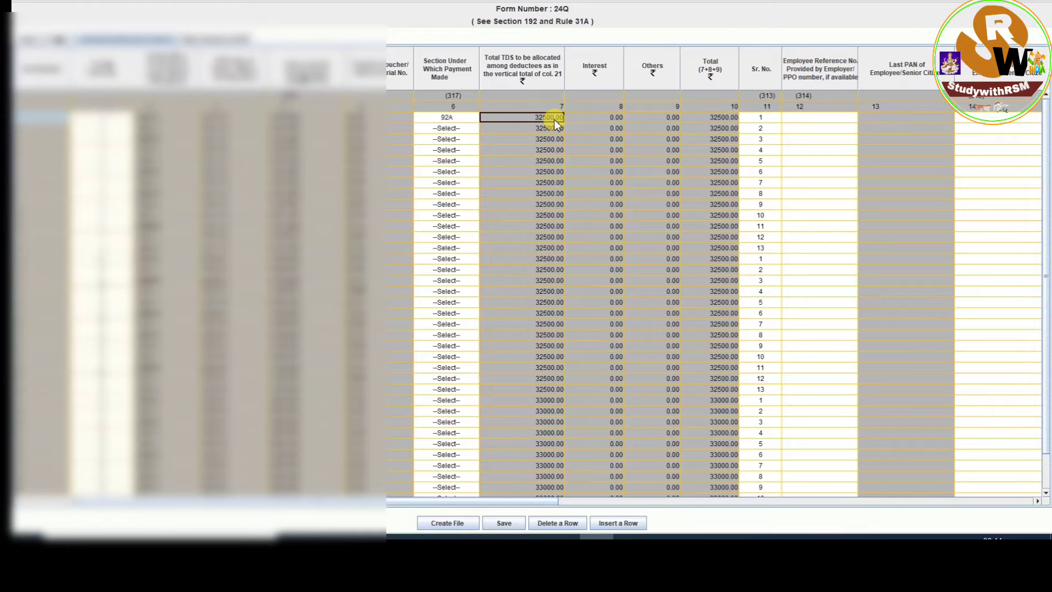
{"action": "key", "text": "Tab"}
{"action": "key", "text": "Tab"}
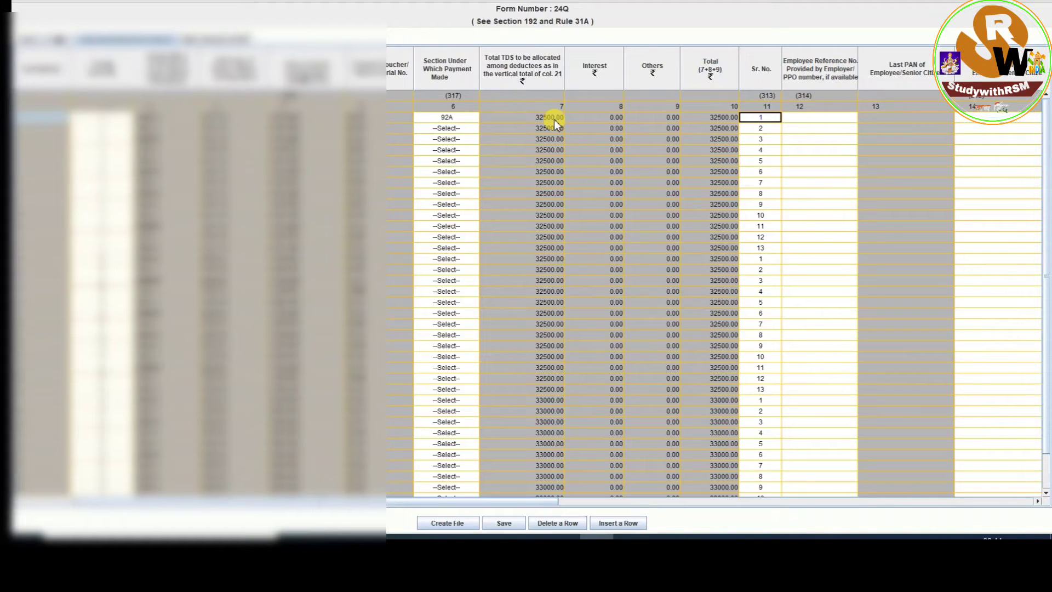
{"action": "key", "text": "Tab"}
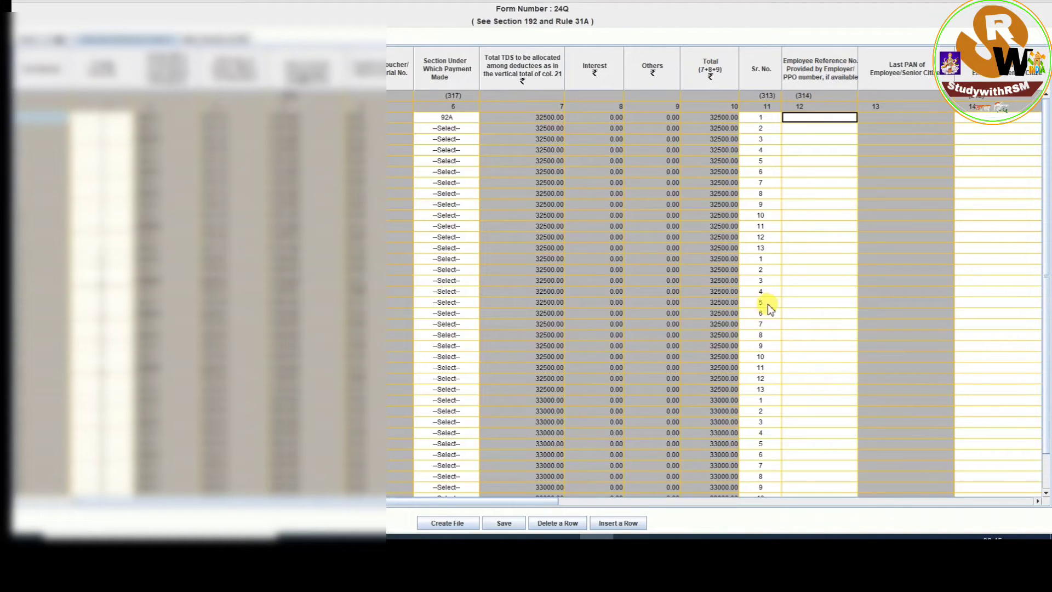
- Copy the Sr. No. values of all 39 deductee rows into the Employee Reference No. column
{"action": "left_click", "coordinate": [1037, 500]}
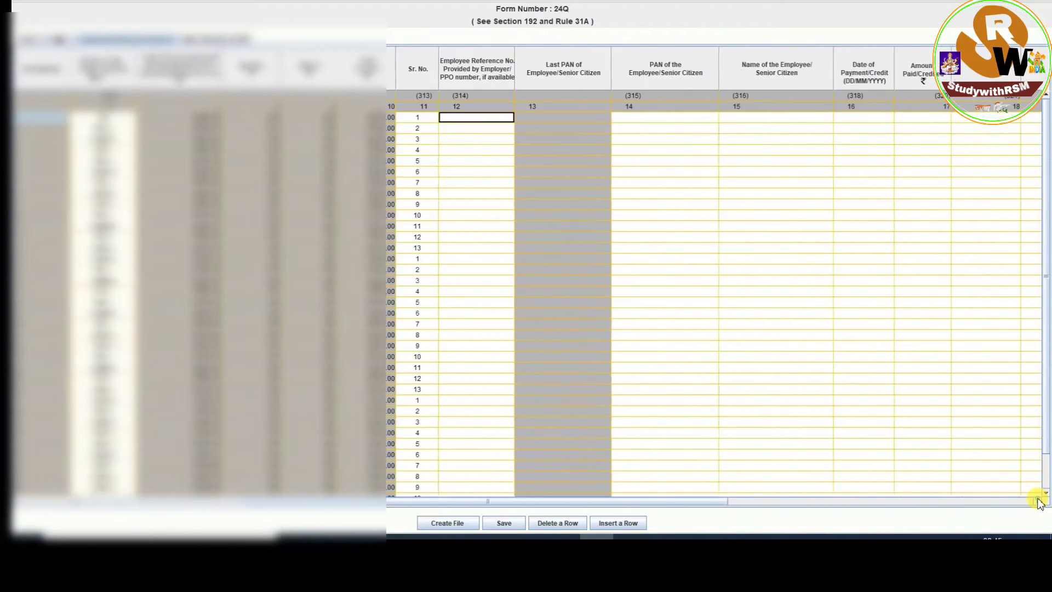
{"action": "left_click", "coordinate": [1038, 501]}
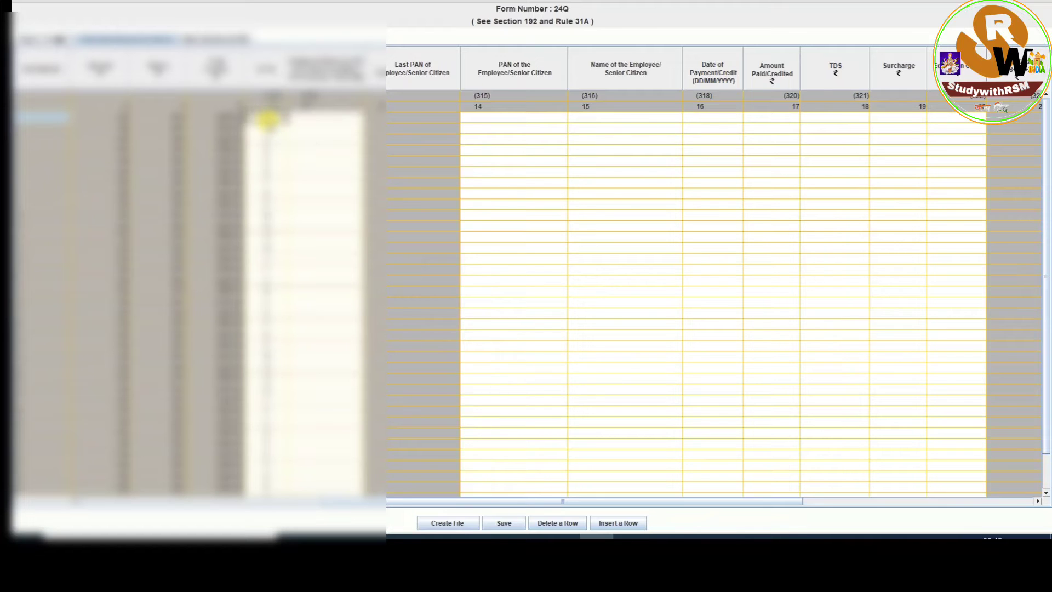
{"action": "left_click_drag", "start_coordinate": [267, 120], "coordinate": [275, 529]}
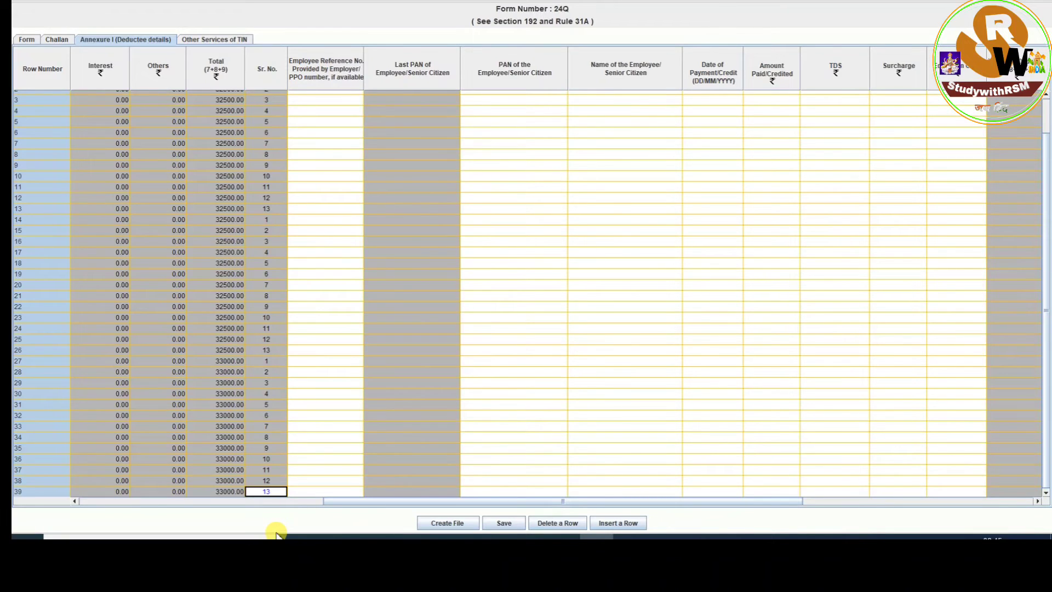
{"action": "left_click", "coordinate": [333, 176]}
{"action": "left_click", "coordinate": [326, 100]}
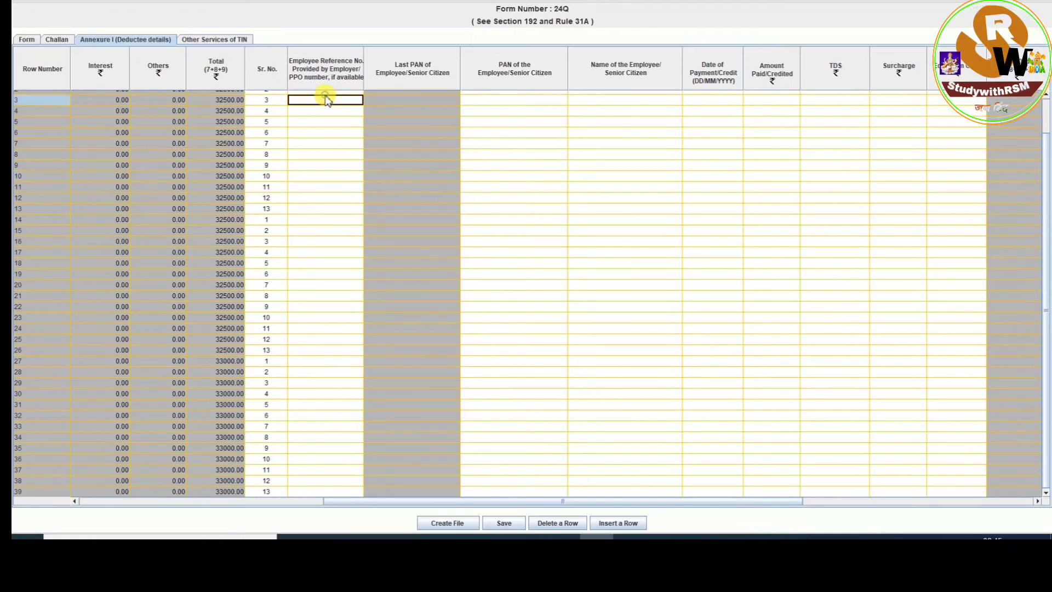
{"action": "scroll", "coordinate": [326, 100], "scroll_direction": "up", "scroll_amount": 2}
{"action": "left_click", "coordinate": [325, 97]}
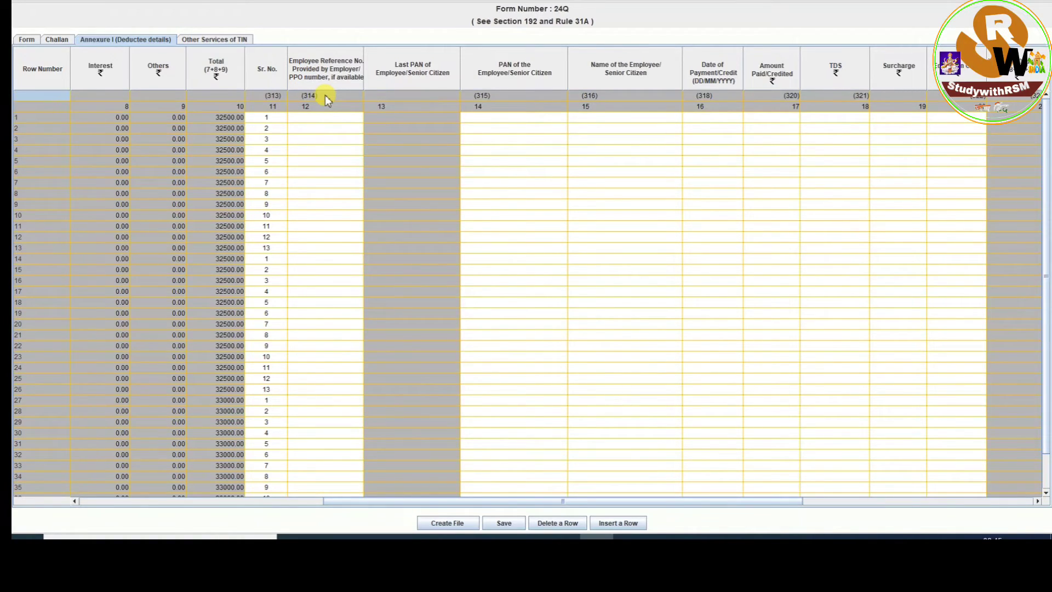
{"action": "left_click", "coordinate": [321, 117]}
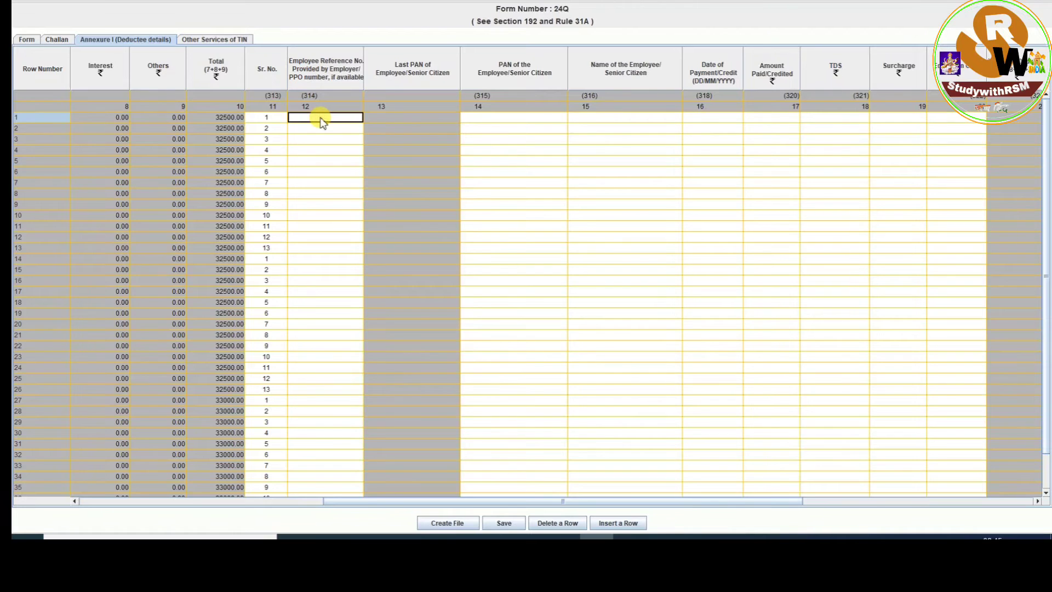
{"action": "key", "text": "ctrl+v"}
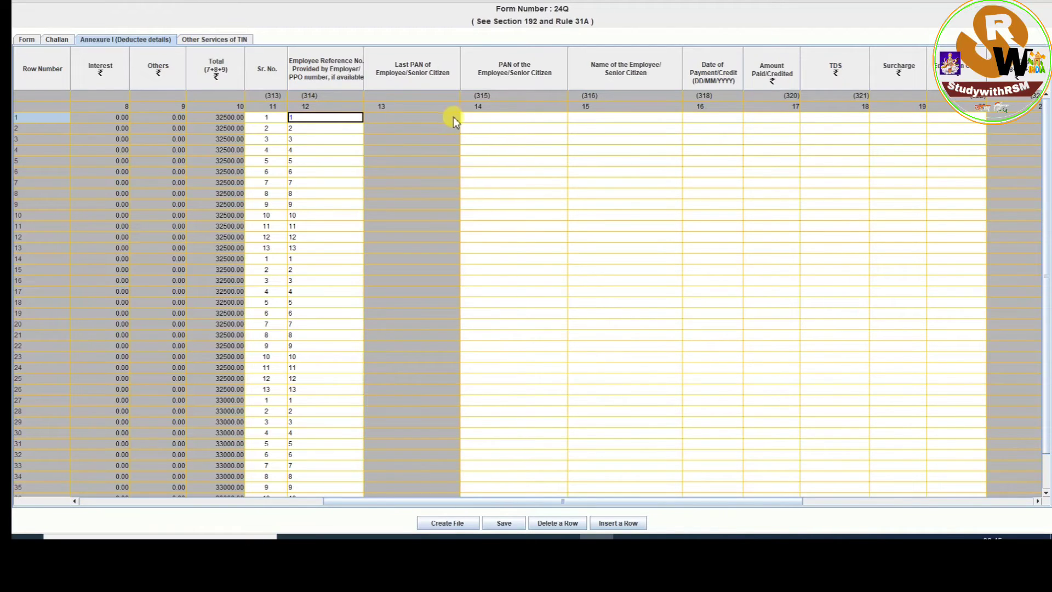
- Copy the 13 employees' PANs and names from the Excel salary sheet into the first challan's deductee rows, starting at row 1
{"action": "left_click", "coordinate": [416, 117]}
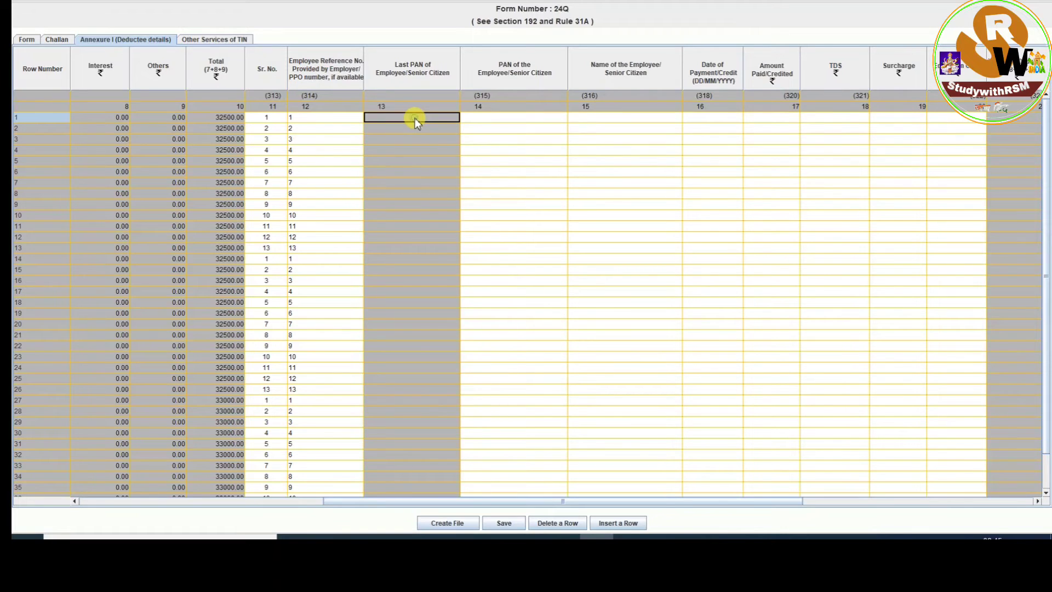
{"action": "left_click", "coordinate": [508, 120]}
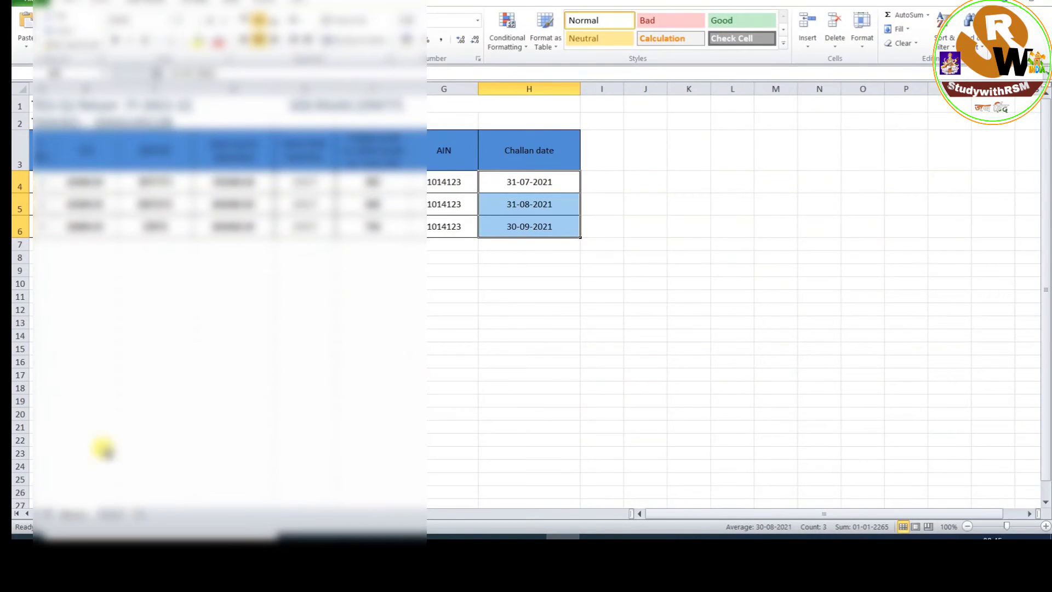
{"action": "left_click", "coordinate": [105, 514]}
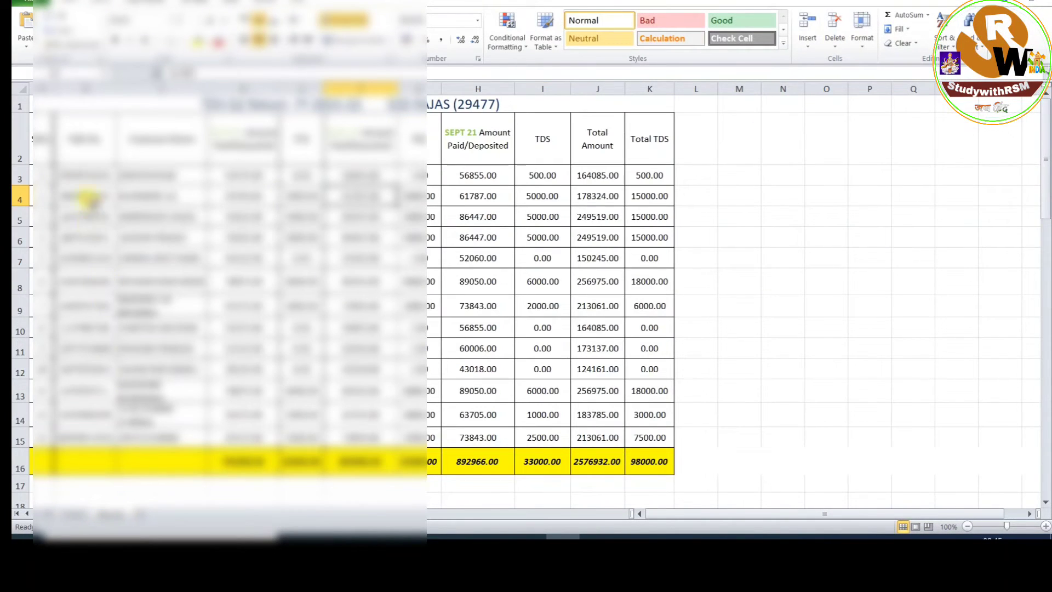
{"action": "left_click", "coordinate": [82, 177]}
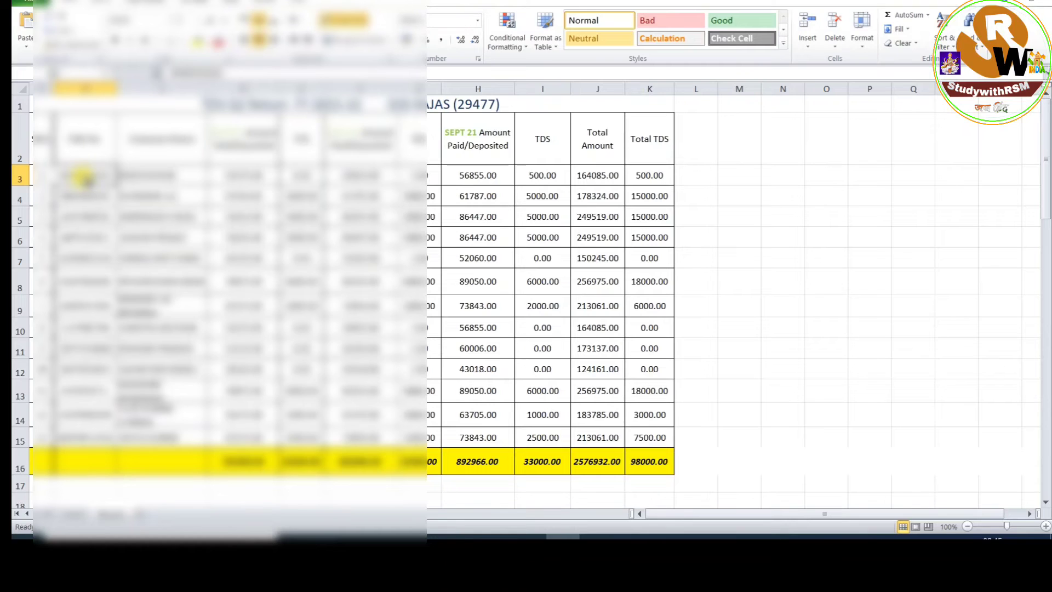
{"action": "left_click_drag", "start_coordinate": [82, 177], "coordinate": [178, 433]}
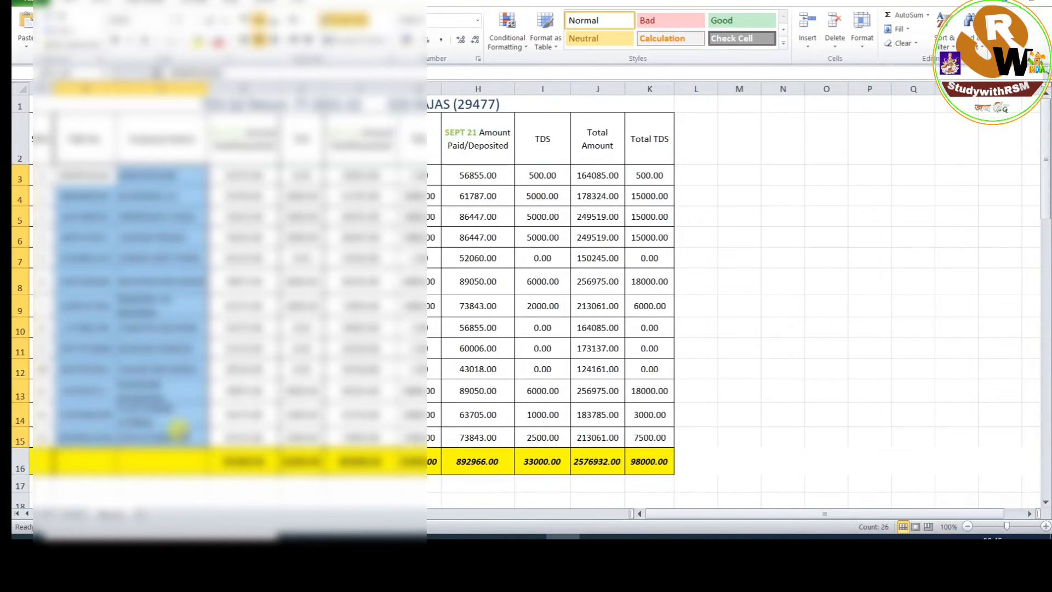
{"action": "key", "text": "ctrl+c"}
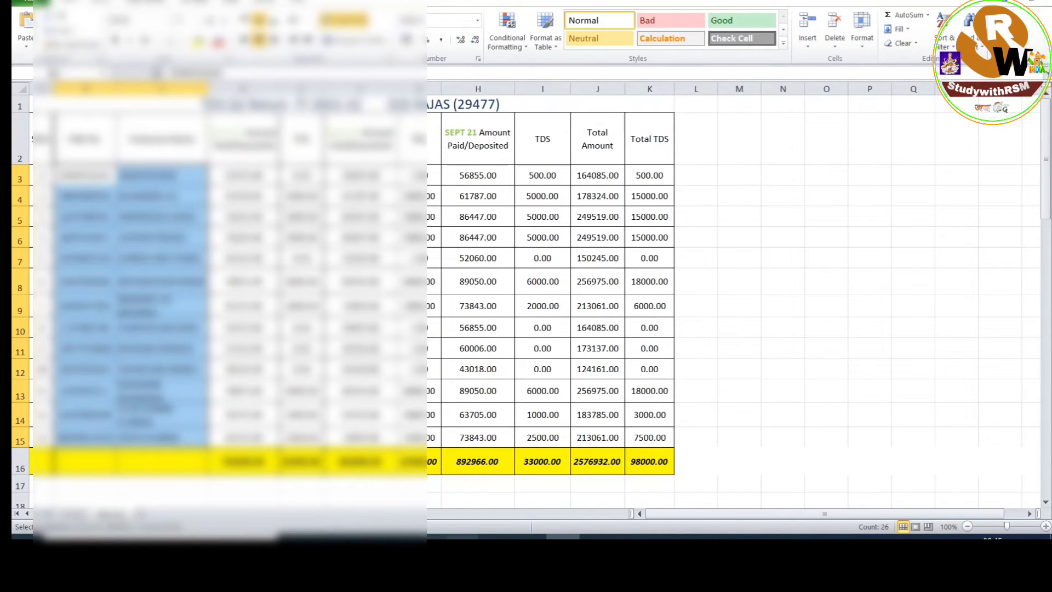
{"action": "left_click", "coordinate": [597, 536]}
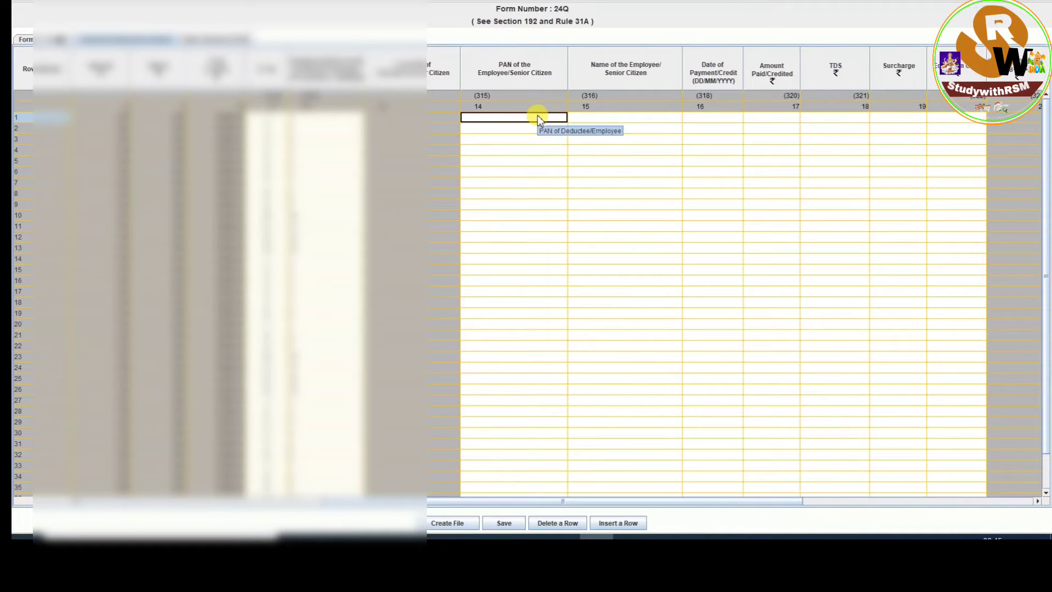
{"action": "key", "text": "ctrl+v"}
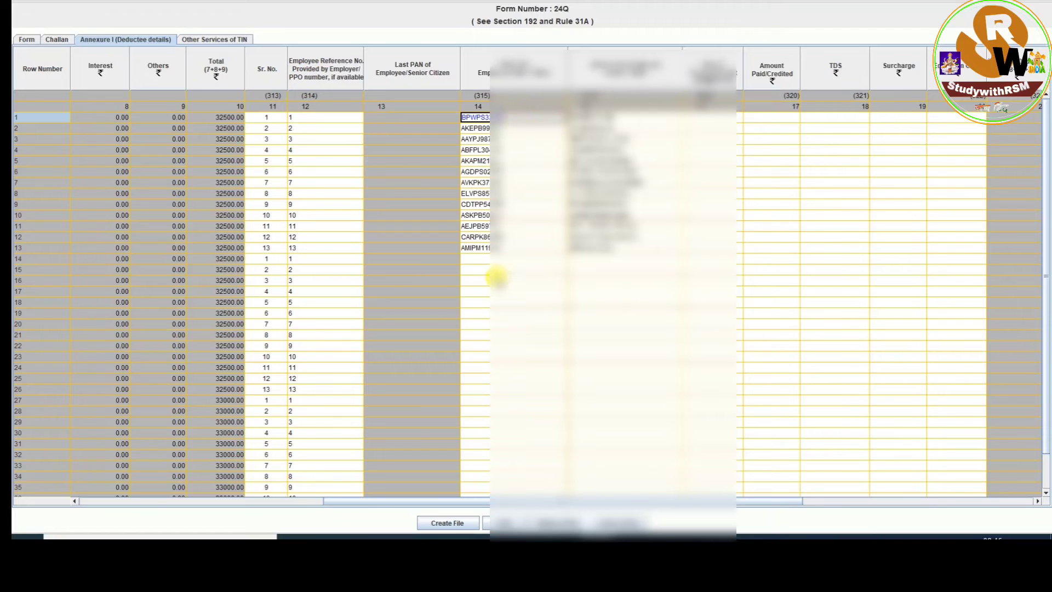
- Paste the same employee PANs and names for the second and third challans, starting at rows 14 and 27
{"action": "left_click", "coordinate": [489, 259]}
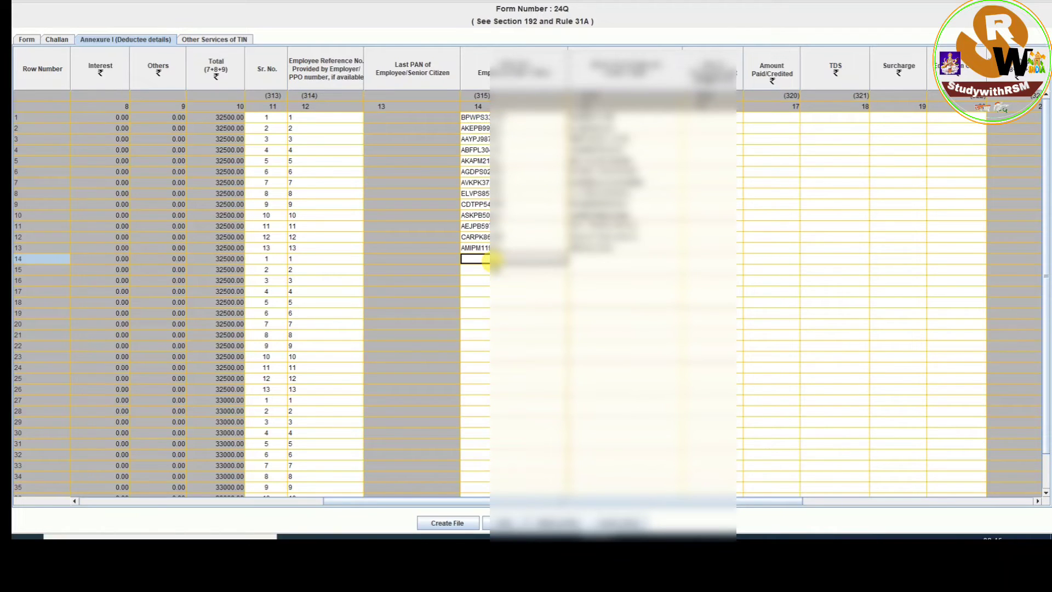
{"action": "key", "text": "ctrl+v"}
{"action": "left_click", "coordinate": [496, 400]}
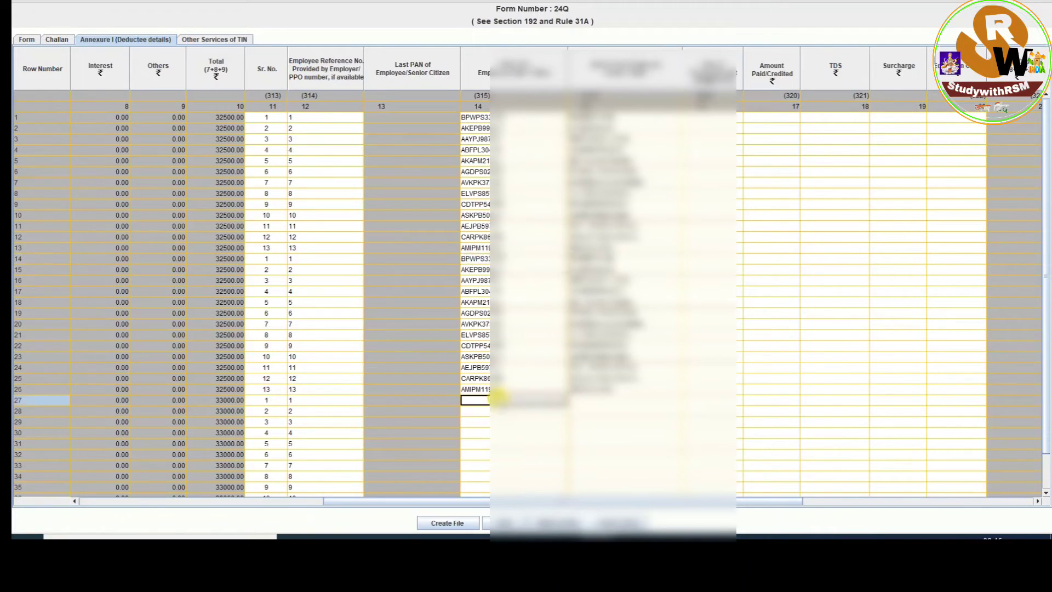
{"action": "key", "text": "ctrl+v"}
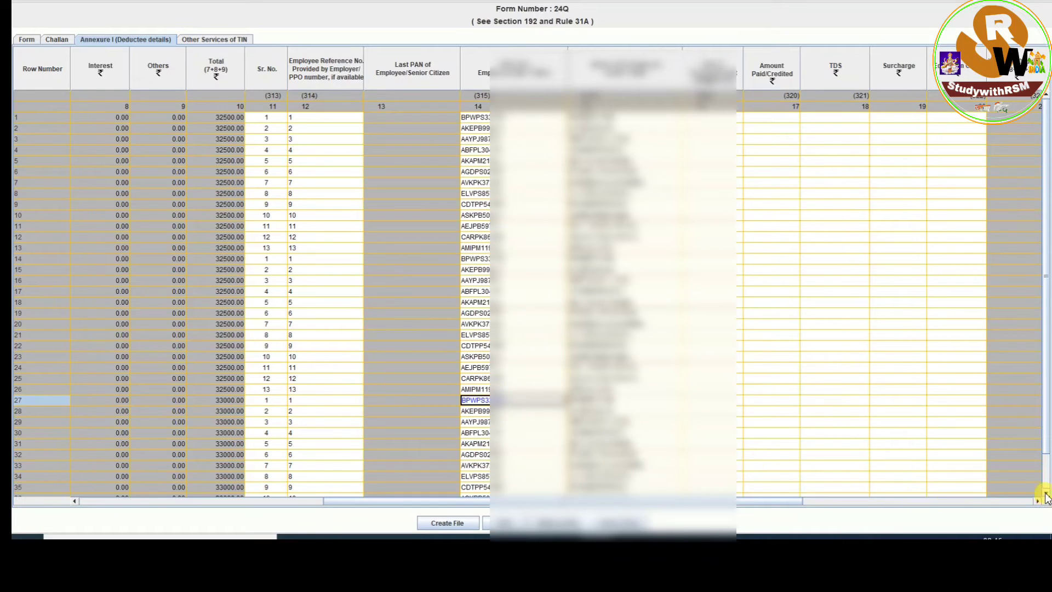
{"action": "scroll", "coordinate": [1047, 497], "scroll_direction": "down", "scroll_amount": 2}
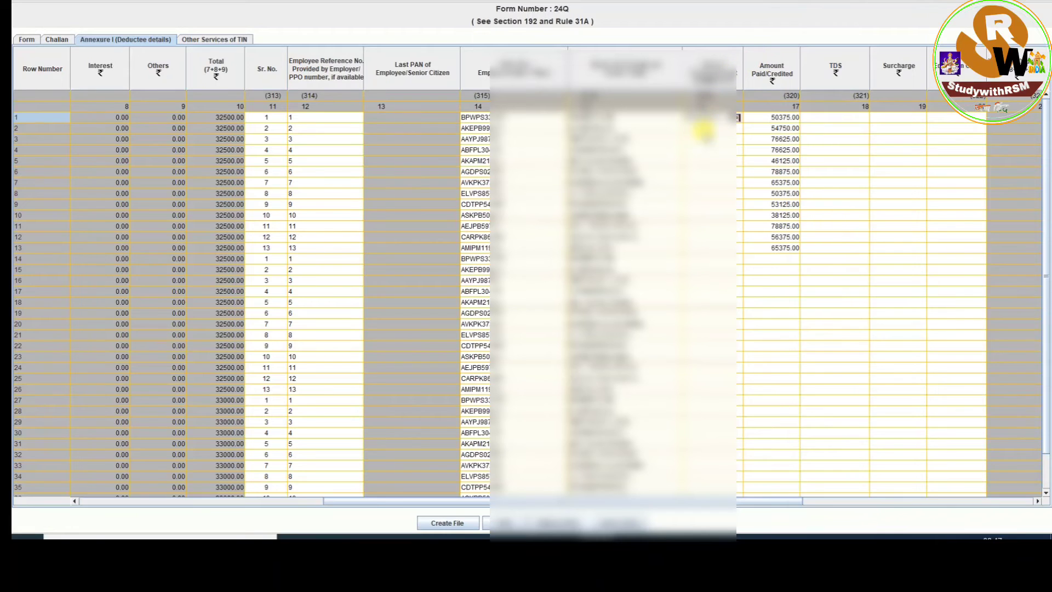
- Set the Date of Payment/Credit of deductee row 2 to 31/07/2021 from the calendar
{"action": "left_click", "coordinate": [701, 129]}
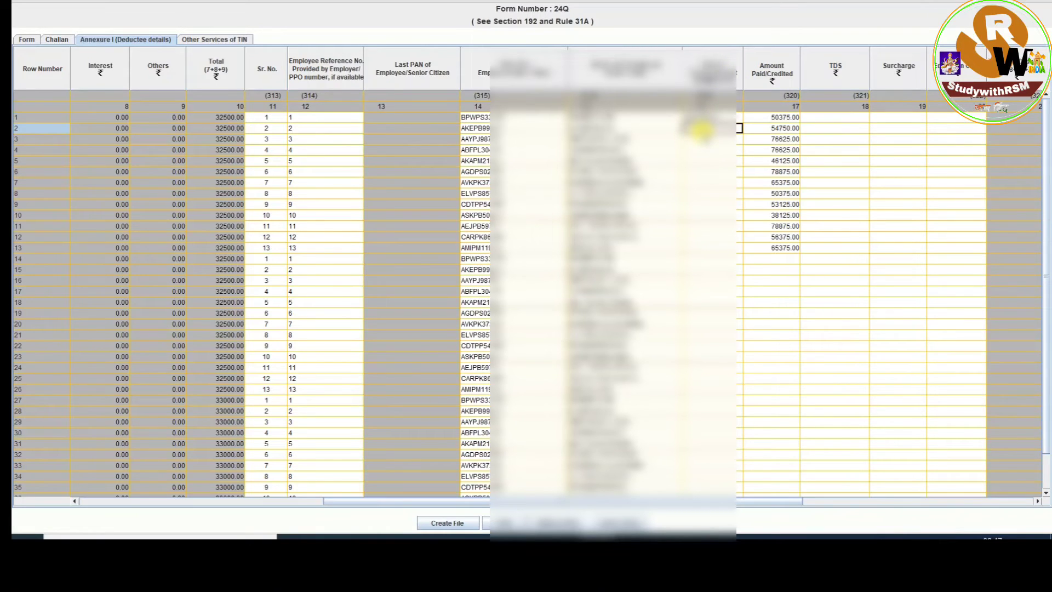
{"action": "double_click", "coordinate": [736, 130]}
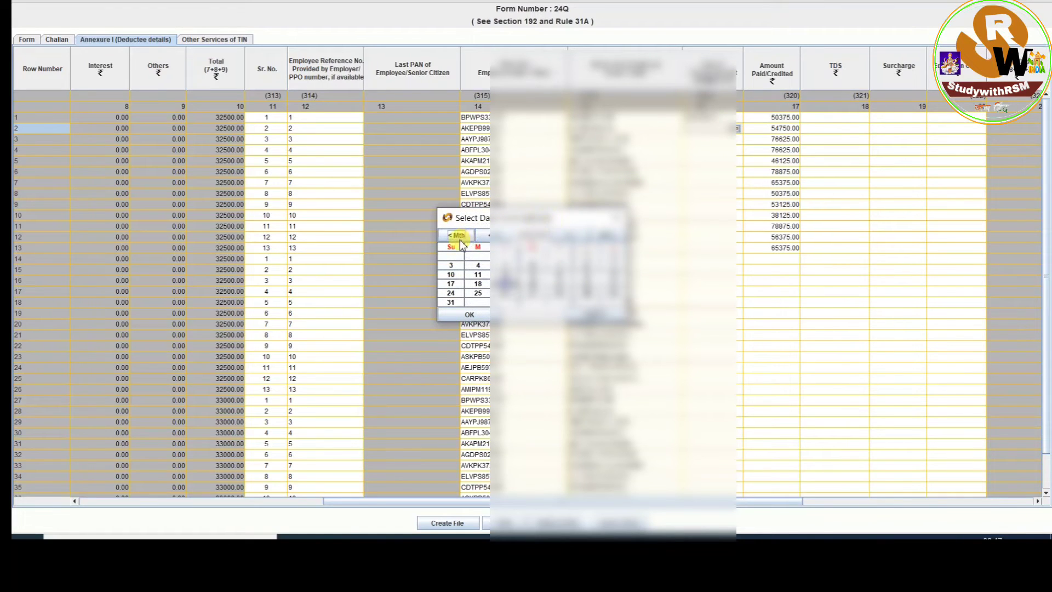
{"action": "left_click", "coordinate": [451, 236]}
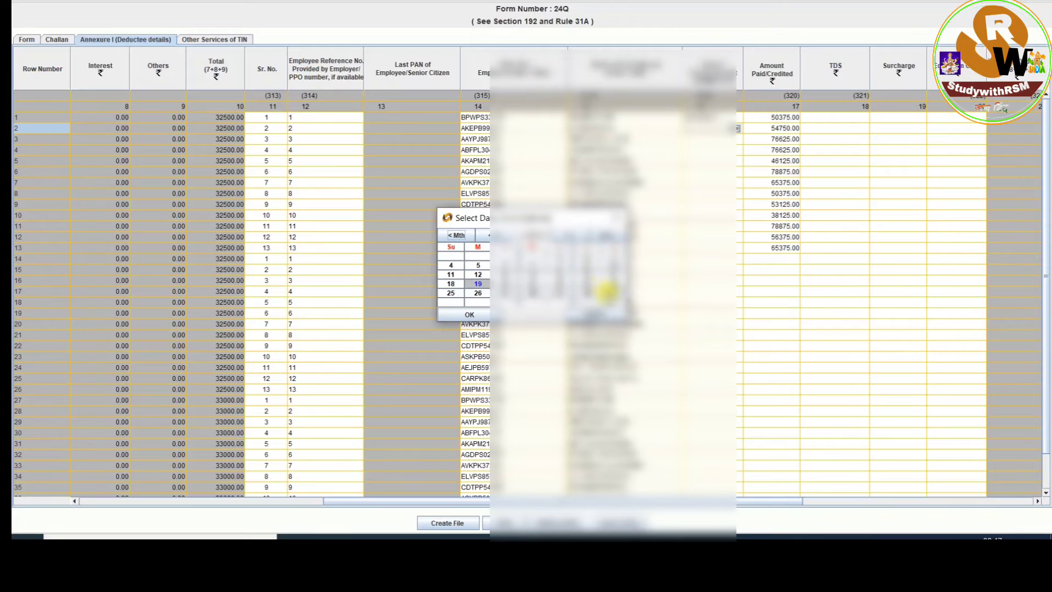
{"action": "double_click", "coordinate": [611, 293]}
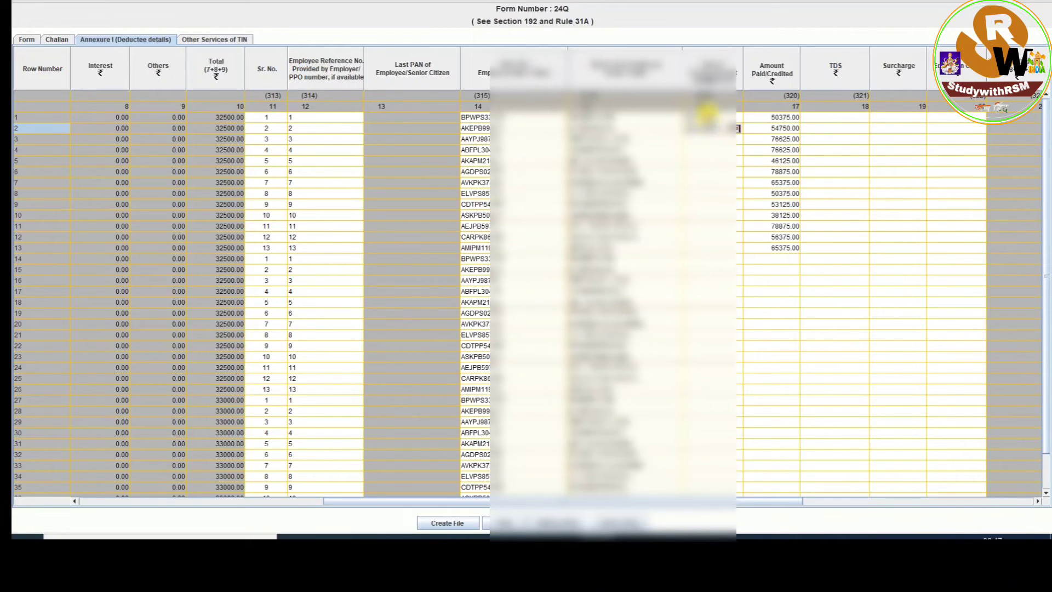
- Fill in the deductee rows' remaining payment dates, amounts and TDS from the Excel salary sheet, using 31/07/2021, 31/08/2021 and 30/09/2021 for the three challans
{"action": "left_click", "coordinate": [707, 113]}
{"action": "left_click_drag", "start_coordinate": [707, 113], "coordinate": [708, 128]}
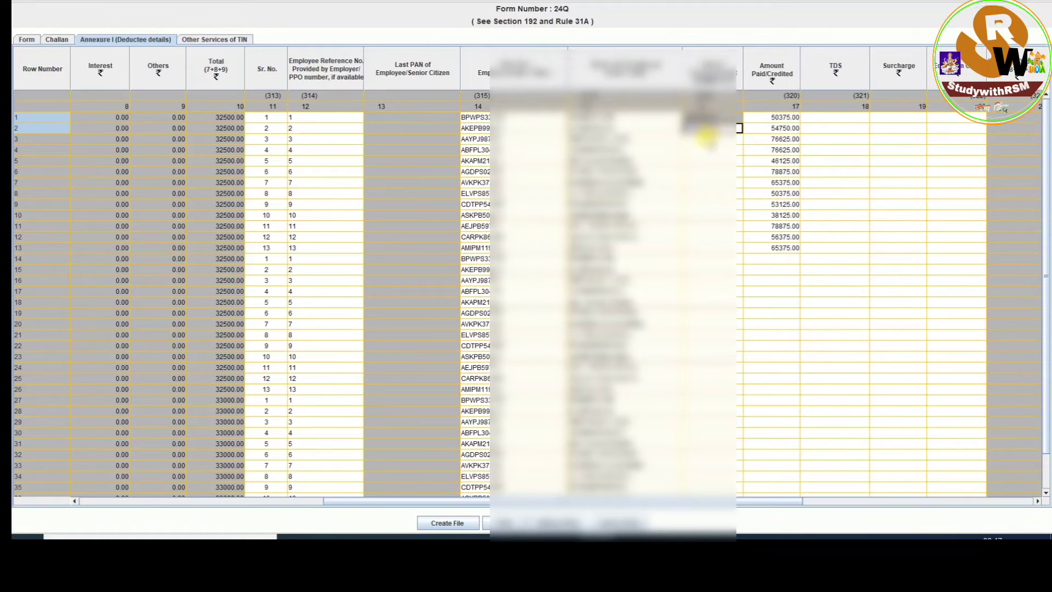
{"action": "left_click", "coordinate": [706, 140]}
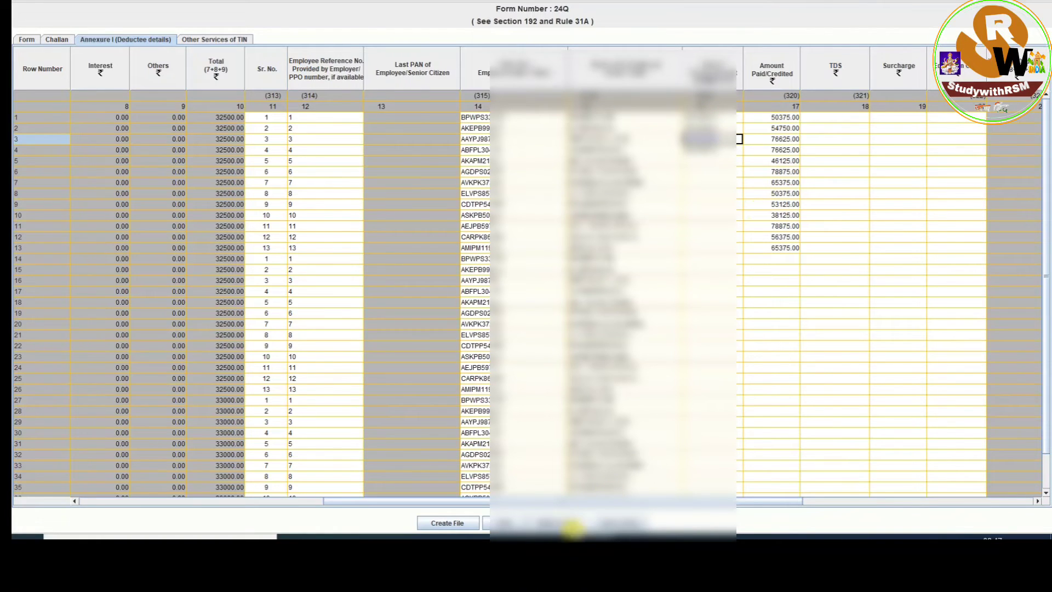
{"action": "key", "text": "alt+Tab"}
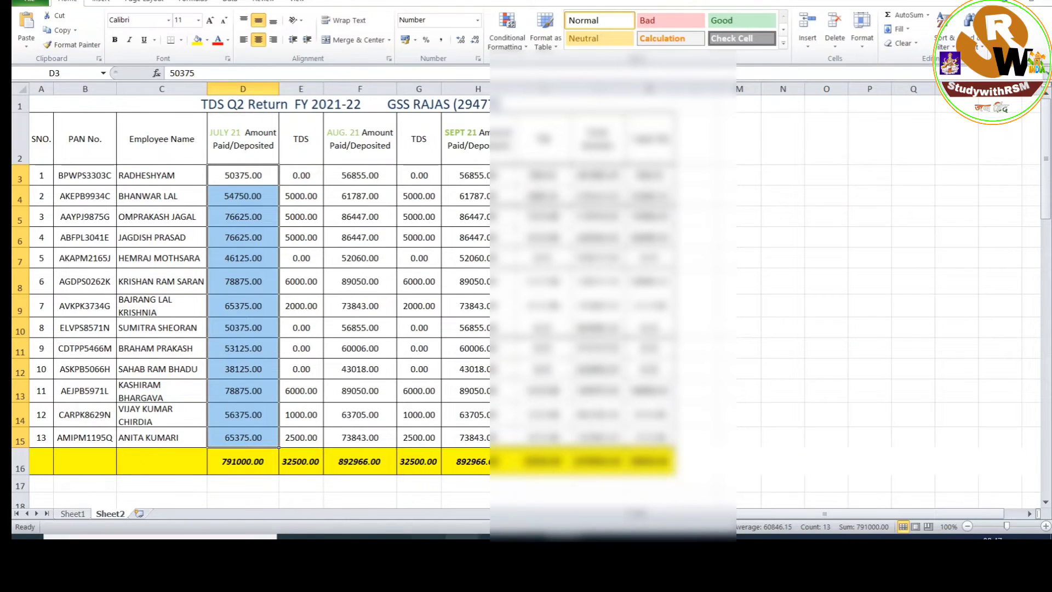
{"action": "left_click", "coordinate": [599, 548]}
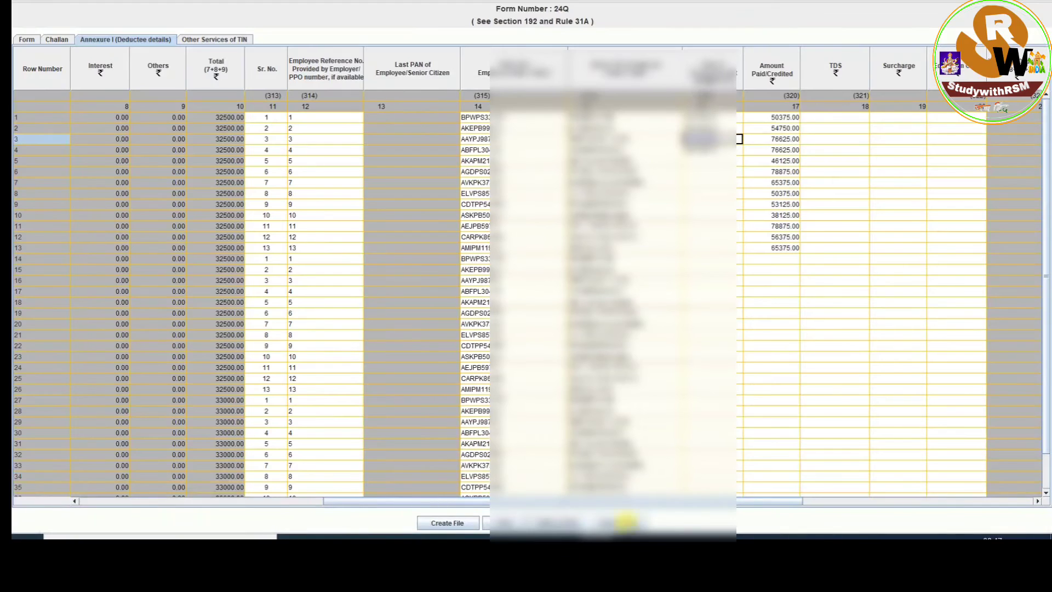
{"action": "scroll", "coordinate": [751, 494], "scroll_direction": "right", "scroll_amount": 5}
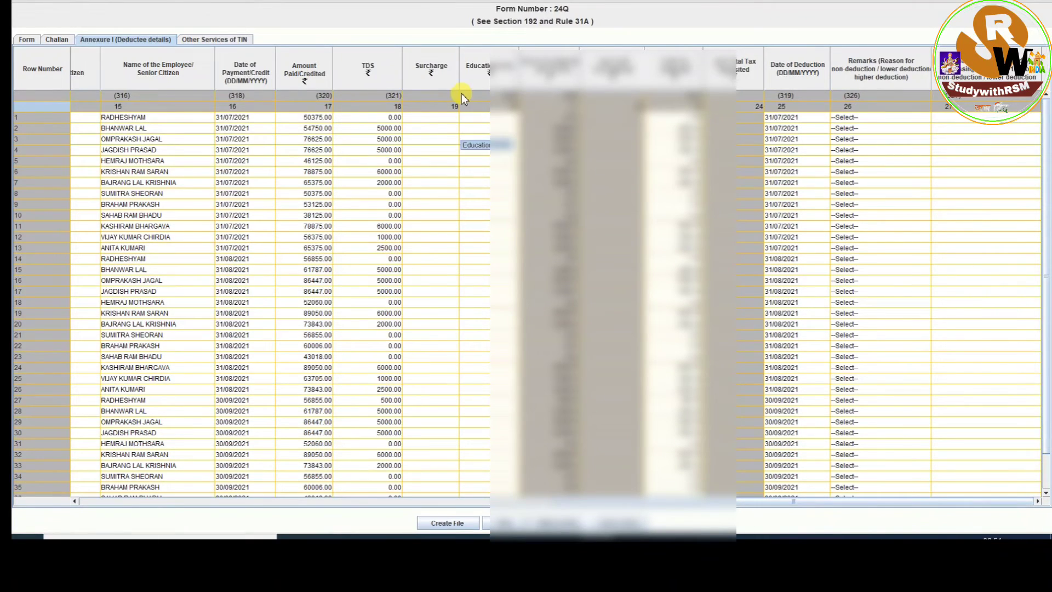
- Return to the first Annexure I columns and set Section Under Which Payment Made to 92A for all deductee rows
{"action": "left_click", "coordinate": [157, 118]}
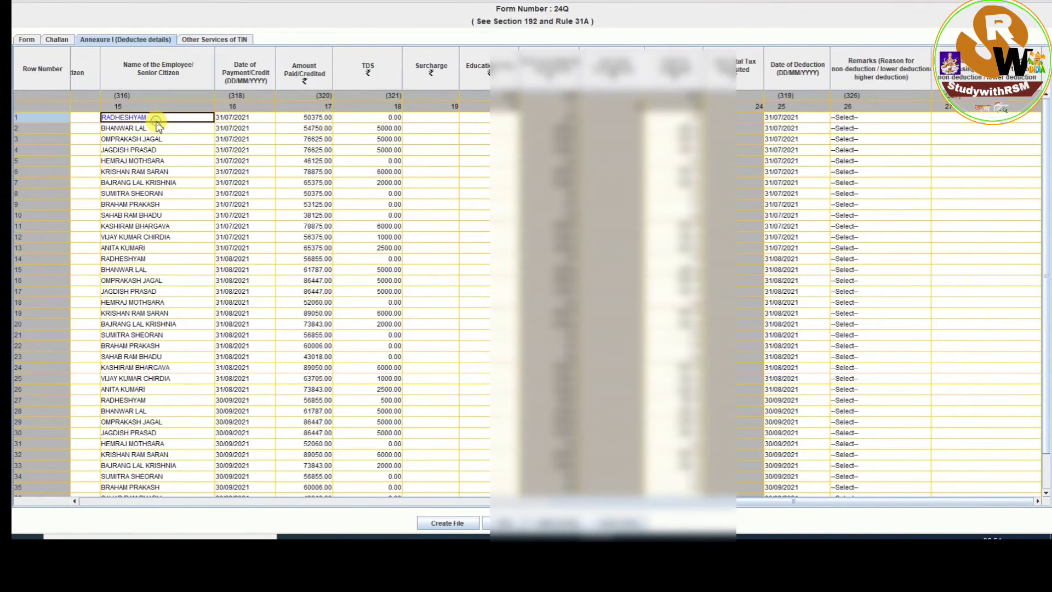
{"action": "key", "text": "Left"}
{"action": "key", "text": "Left"}
{"action": "key", "text": "Left"}
{"action": "key", "text": "Left"}
{"action": "key", "text": "Left"}
{"action": "key", "text": "Left"}
{"action": "key", "text": "Left"}
{"action": "key", "text": "Left"}
{"action": "key", "text": "Left"}
{"action": "key", "text": "Left"}
{"action": "key", "text": "Left"}
{"action": "key", "text": "Left"}
{"action": "key", "text": "Left"}
{"action": "key", "text": "Left"}
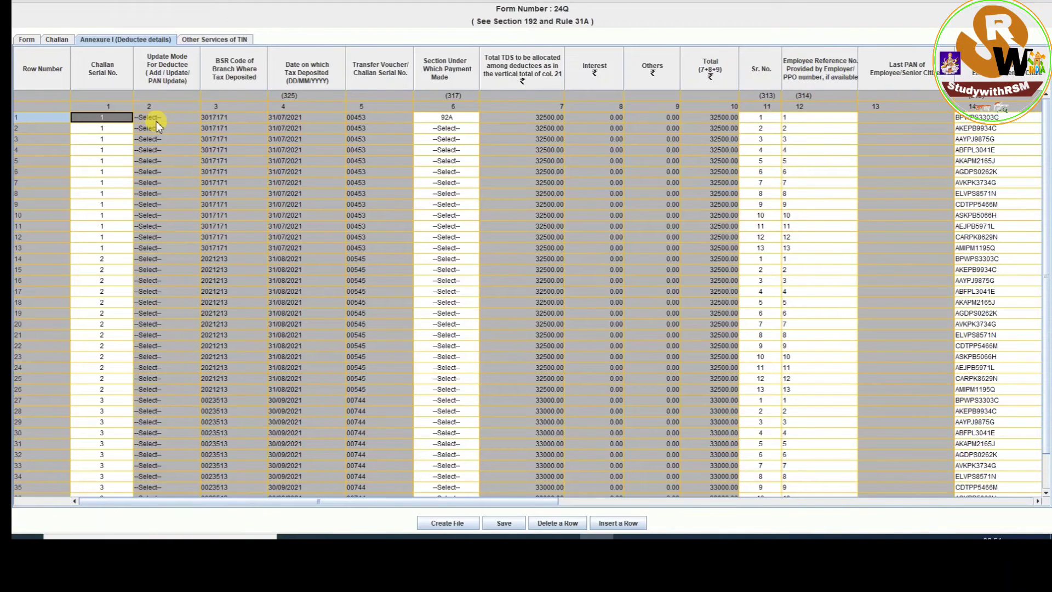
{"action": "key", "text": "Right"}
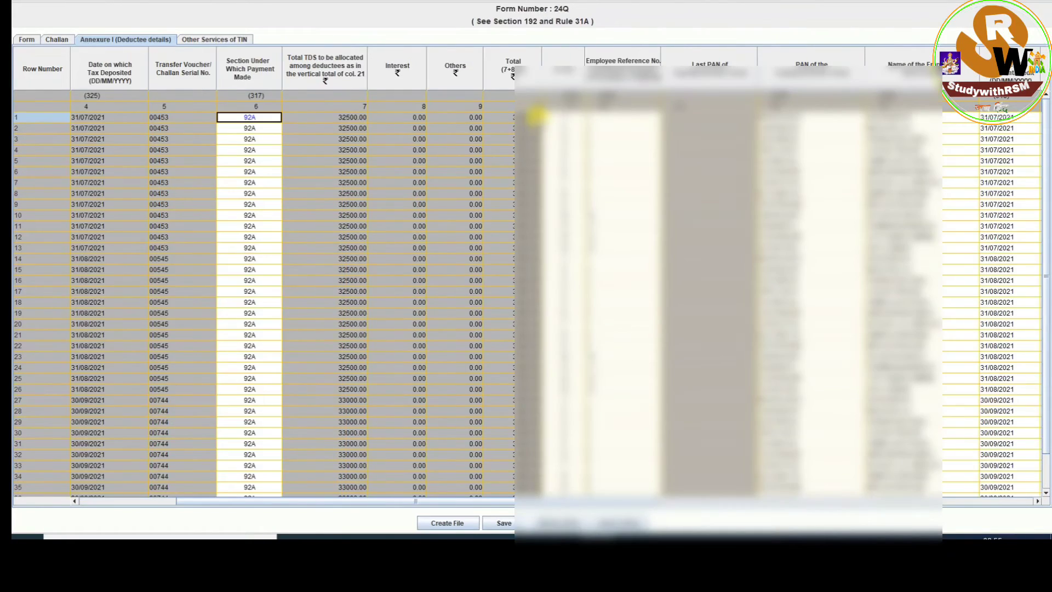
- Check the first deductee row's entries from the section and totals through PAN, name, payment date, amount and TDS
{"action": "left_click", "coordinate": [536, 117]}
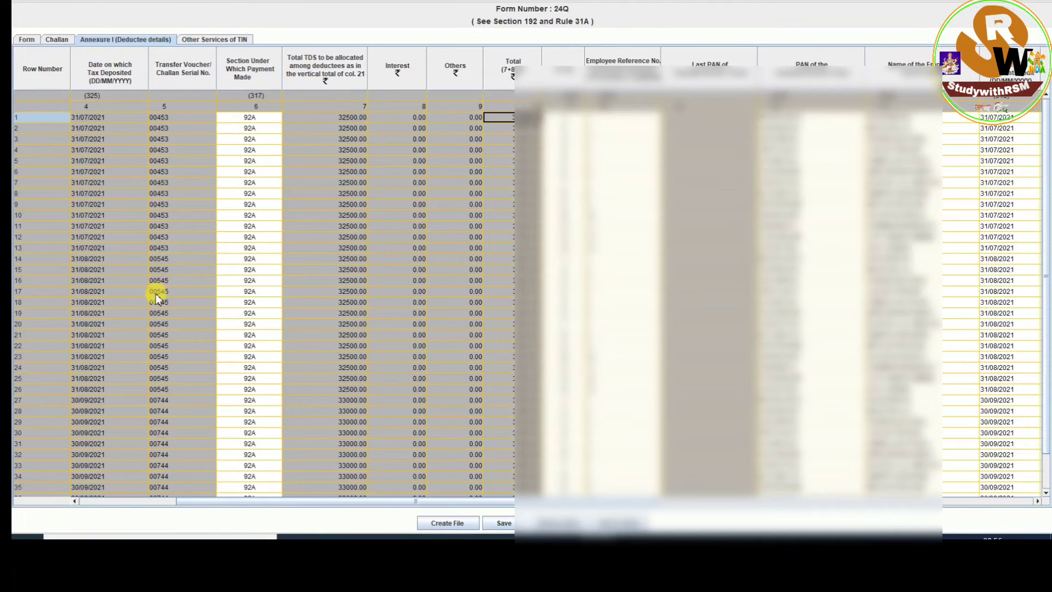
{"action": "left_click", "coordinate": [246, 111]}
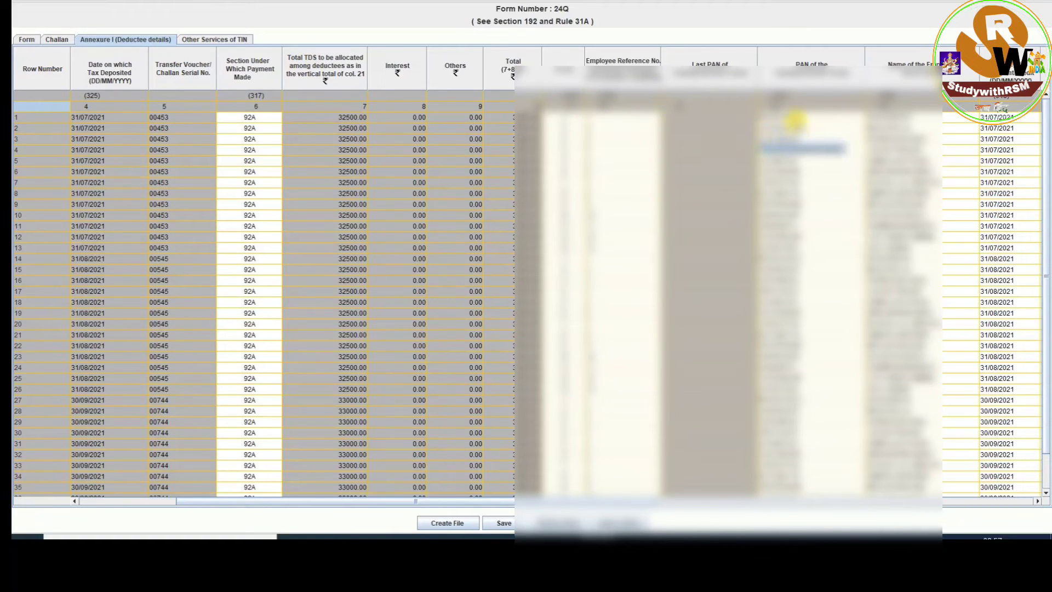
{"action": "left_click", "coordinate": [796, 119]}
{"action": "key", "text": "Right"}
{"action": "key", "text": "Right"}
{"action": "key", "text": "Right"}
{"action": "key", "text": "Right"}
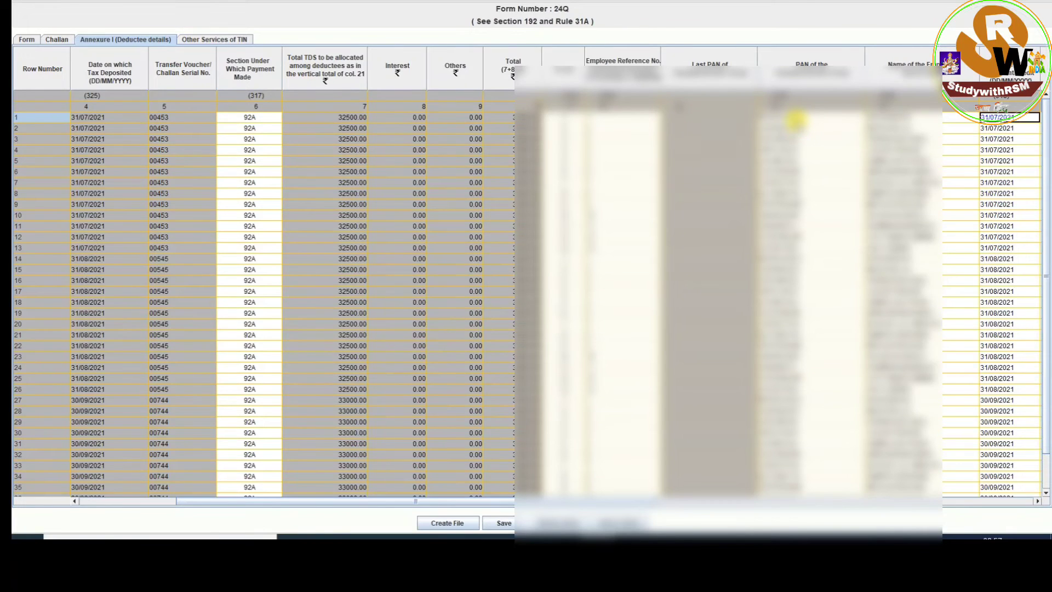
{"action": "key", "text": "Right"}
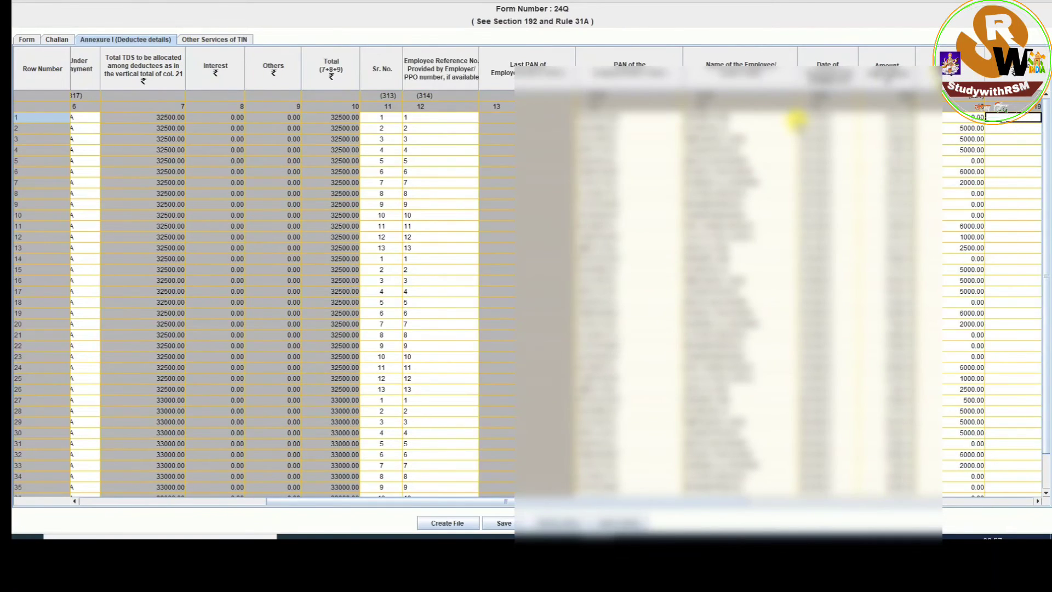
{"action": "key", "text": "Right"}
{"action": "key", "text": "Right"}
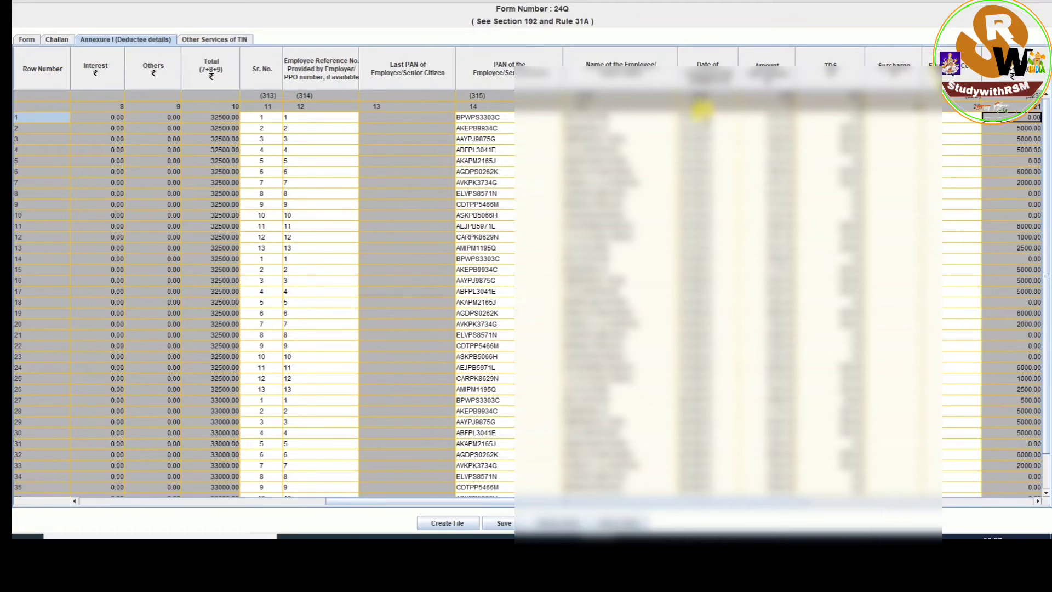
- Enter 0.00 for both Surcharge and Education Cess in deductee row 1
{"action": "left_click", "coordinate": [768, 115]}
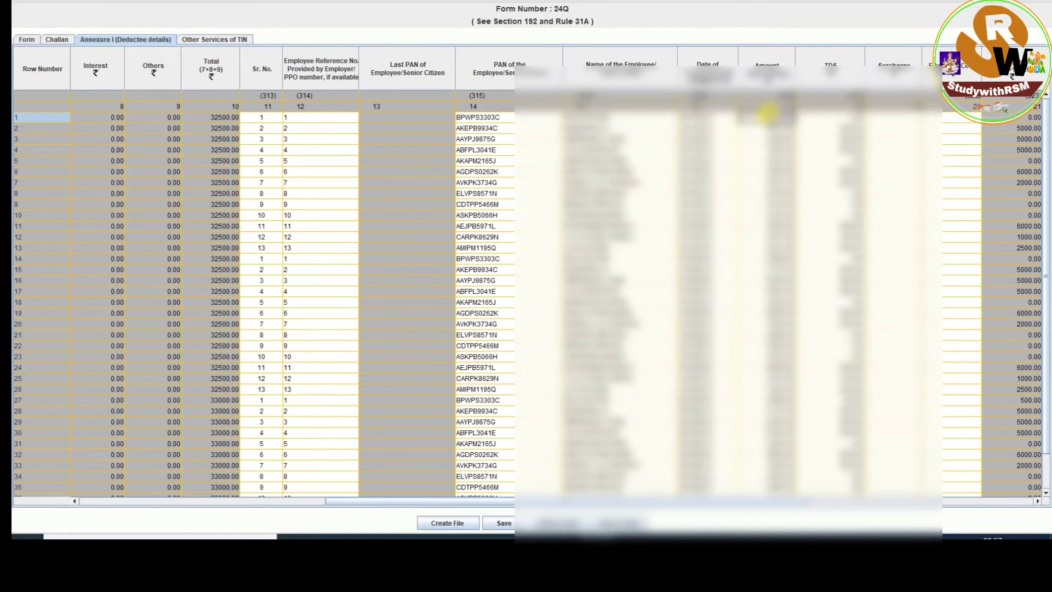
{"action": "key", "text": "Right"}
{"action": "key", "text": "Right"}
{"action": "key", "text": "Right"}
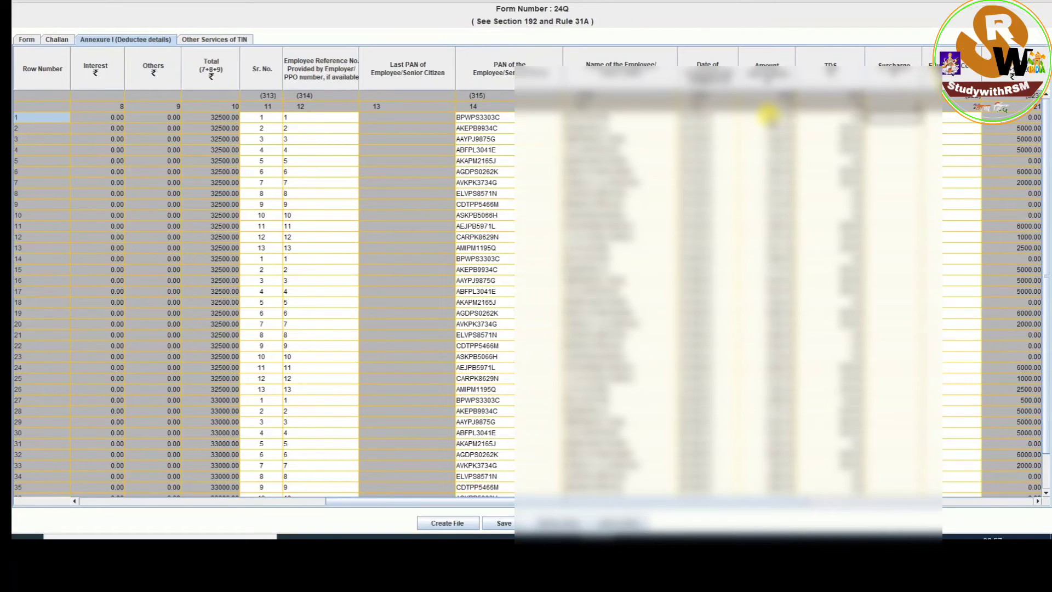
{"action": "key", "text": "Left"}
{"action": "key", "text": "Left"}
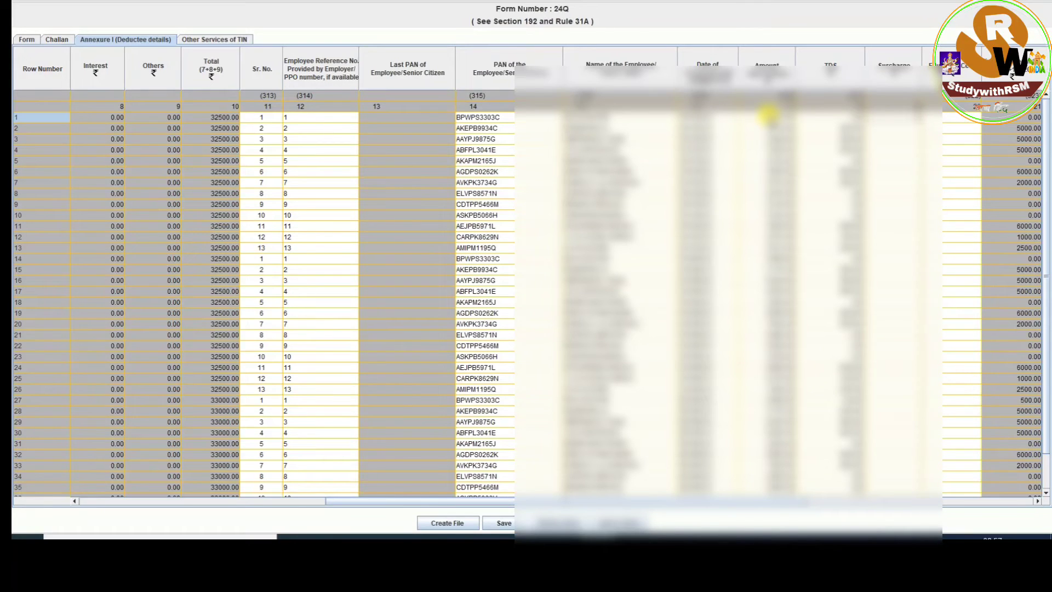
{"action": "key", "text": "Right"}
{"action": "key", "text": "Right"}
{"action": "key", "text": "Right"}
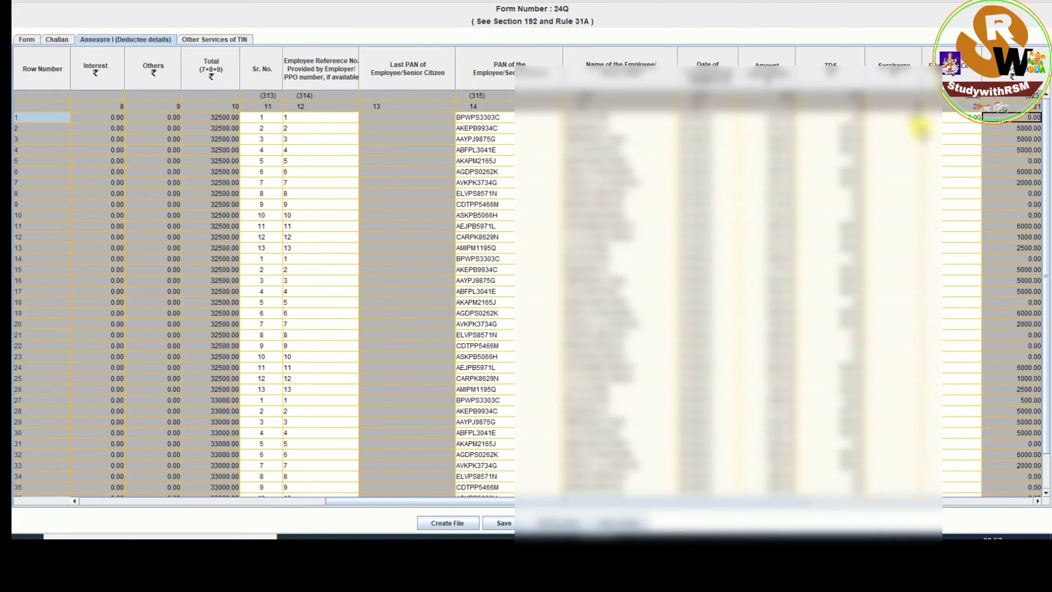
- Check the Total Tax Deducted, Total Tax Deposited, Date of Deduction and Remarks columns of the deductee rows
{"action": "left_click", "coordinate": [930, 139]}
{"action": "key", "text": "Right"}
{"action": "key", "text": "Right"}
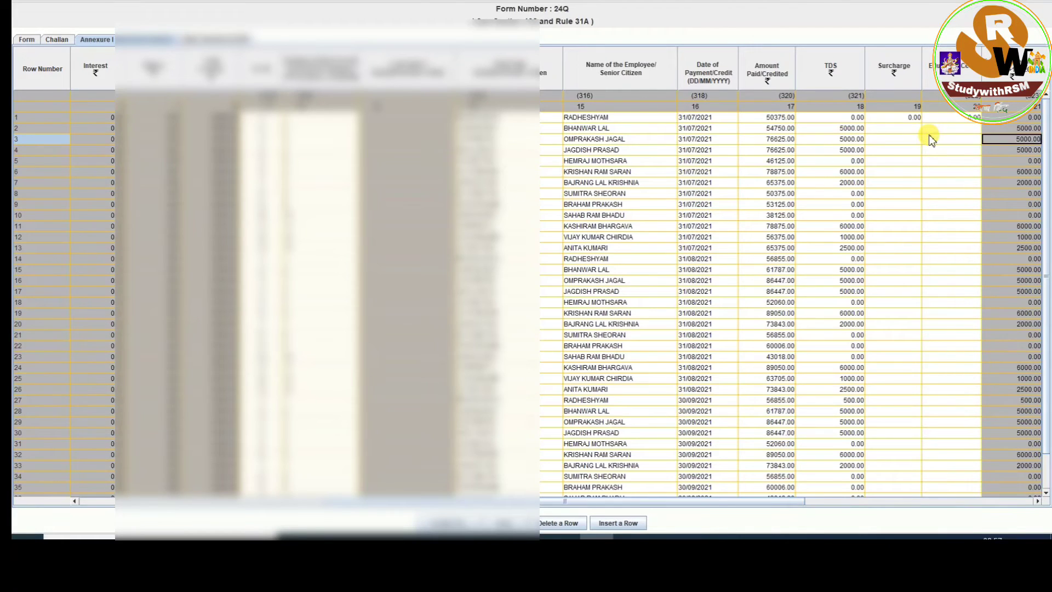
{"action": "key", "text": "Right"}
{"action": "key", "text": "Right"}
{"action": "key", "text": "Right"}
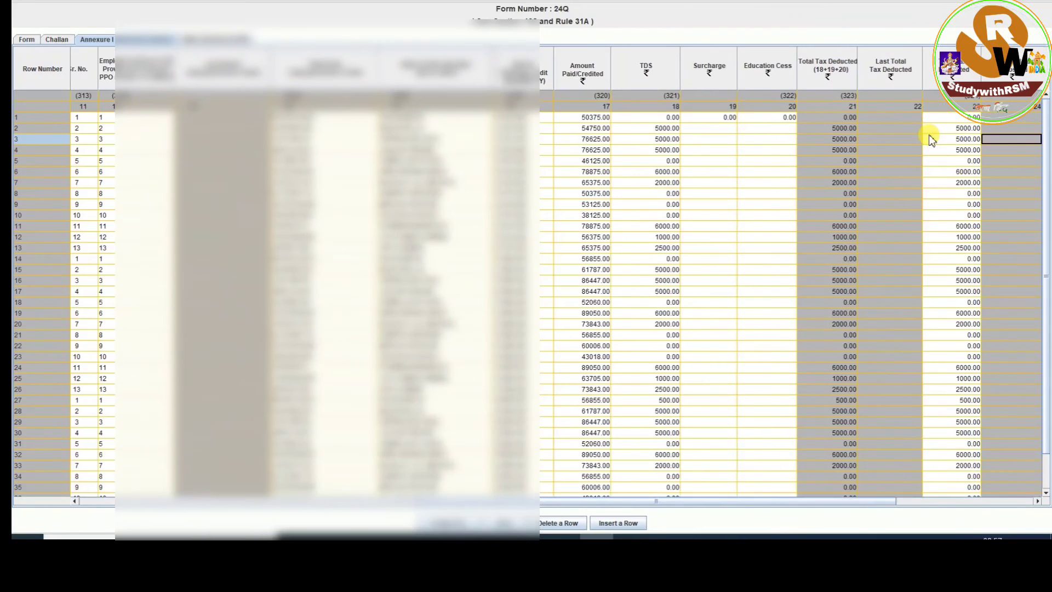
{"action": "key", "text": "Right"}
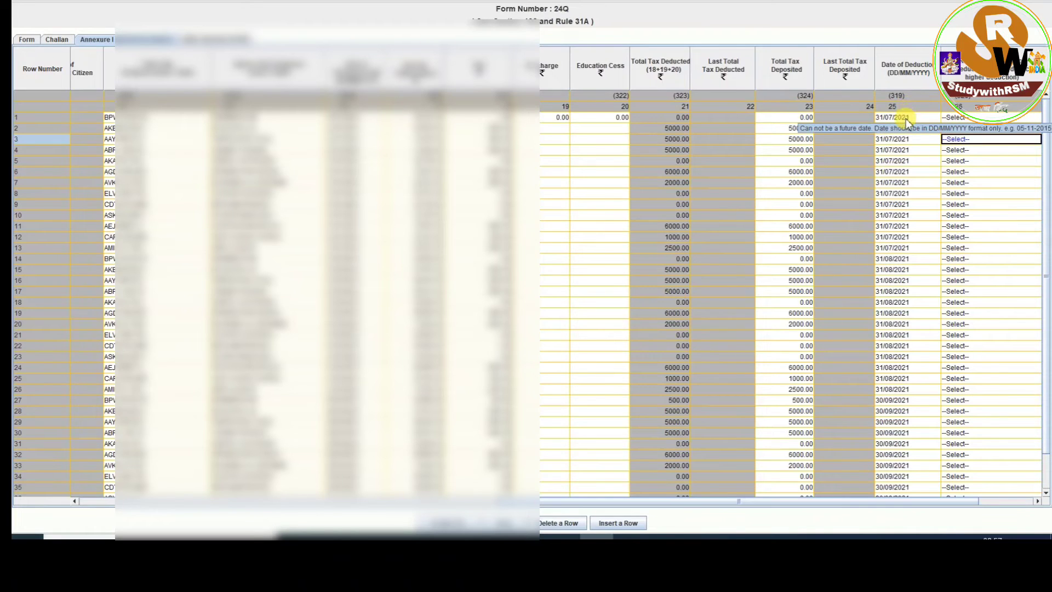
{"action": "left_click", "coordinate": [1037, 501]}
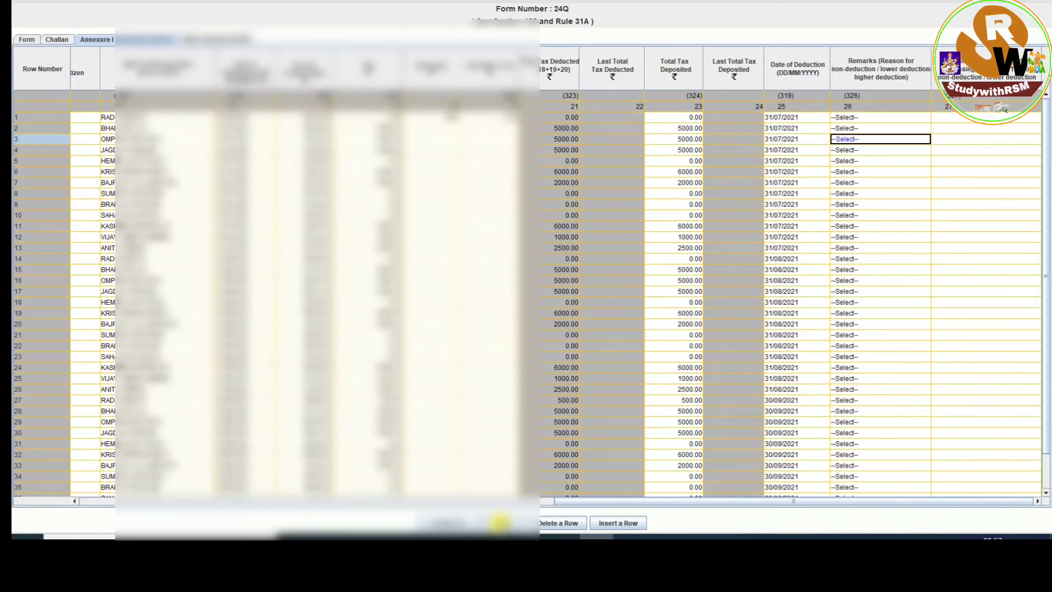
- Save the prepared return in the Q2 TDS folder on the desktop
{"action": "left_click", "coordinate": [502, 523]}
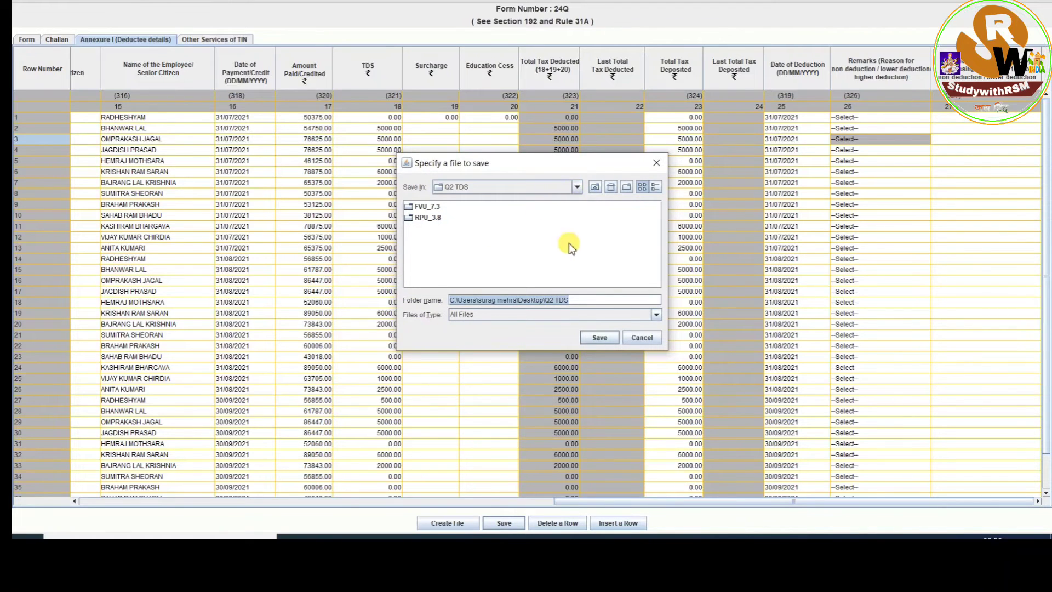
{"action": "left_click", "coordinate": [596, 337]}
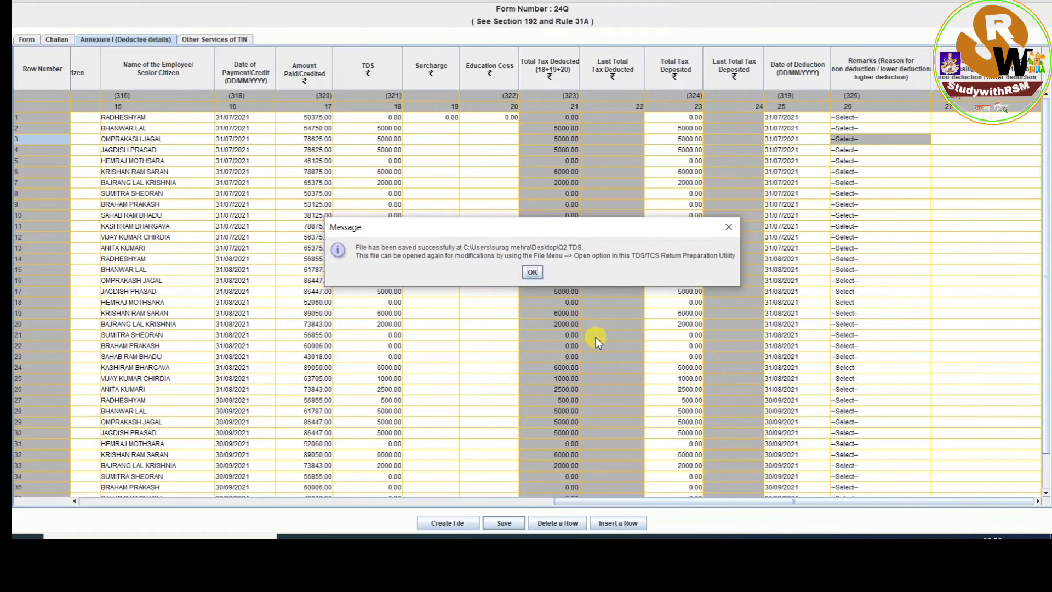
{"action": "left_click", "coordinate": [532, 272]}
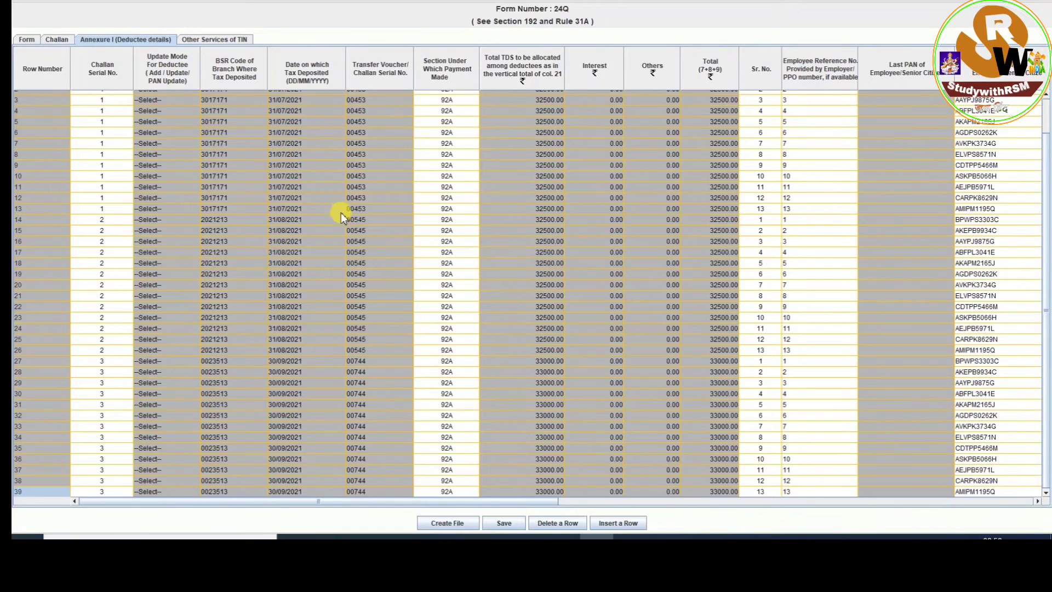
- Create the return file with the report path set to 24QRQ2 in the Q2 TDS folder and validate it
{"action": "left_click", "coordinate": [460, 523]}
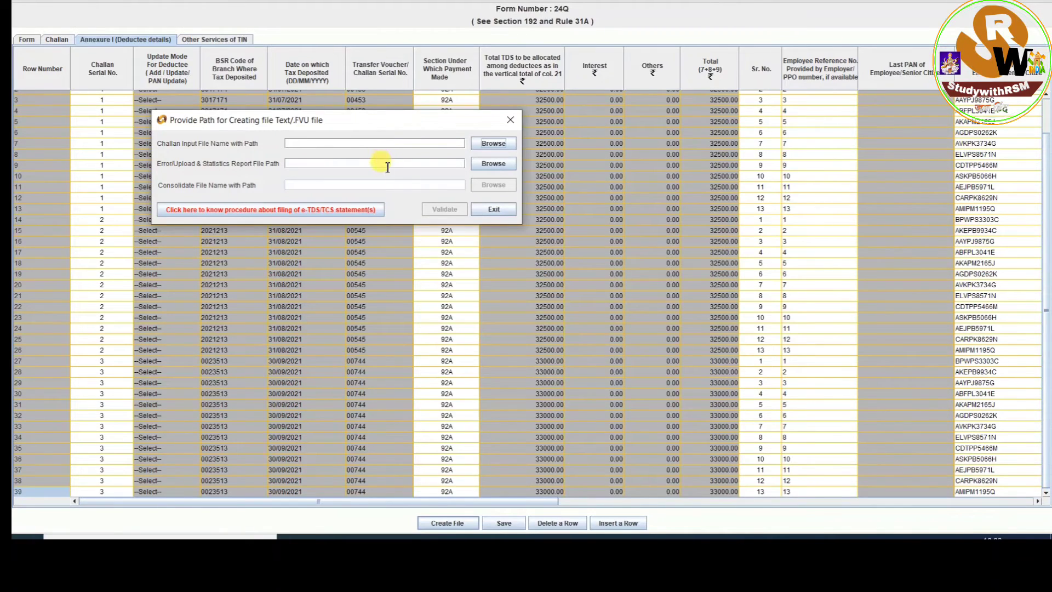
{"action": "left_click", "coordinate": [494, 164]}
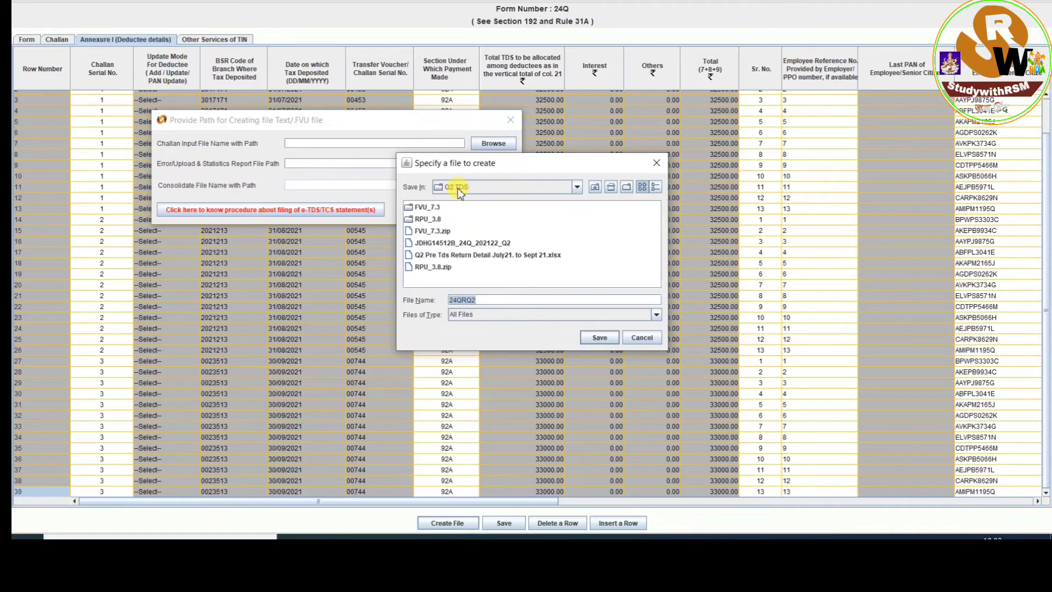
{"action": "left_click", "coordinate": [596, 335]}
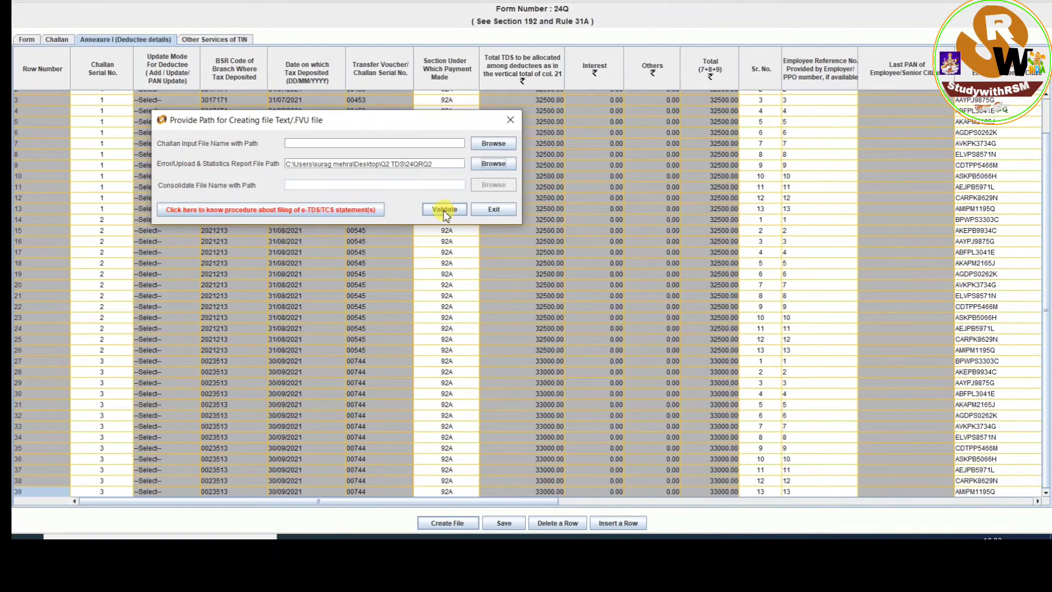
{"action": "left_click", "coordinate": [444, 213]}
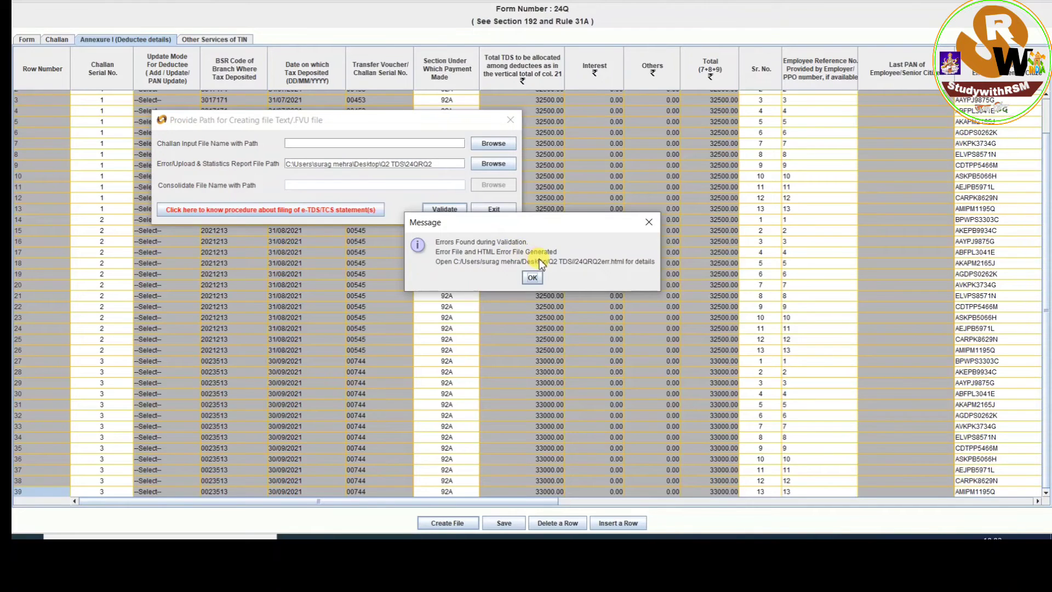
{"action": "left_click", "coordinate": [532, 277]}
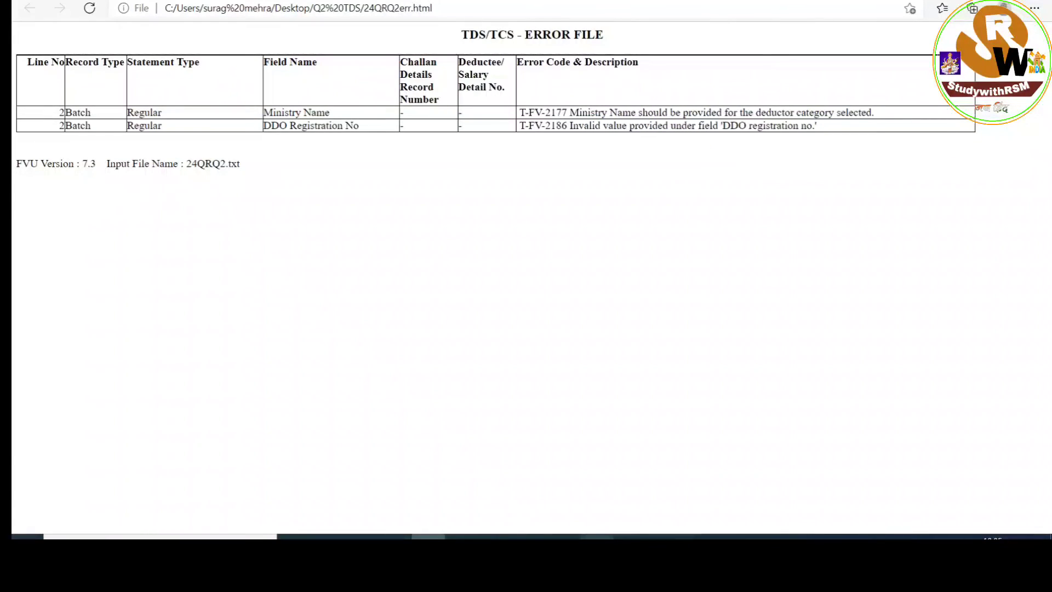
- Switch from the validation error report back to the RPU utility and open the return's deductor details form
{"action": "left_click", "coordinate": [598, 536]}
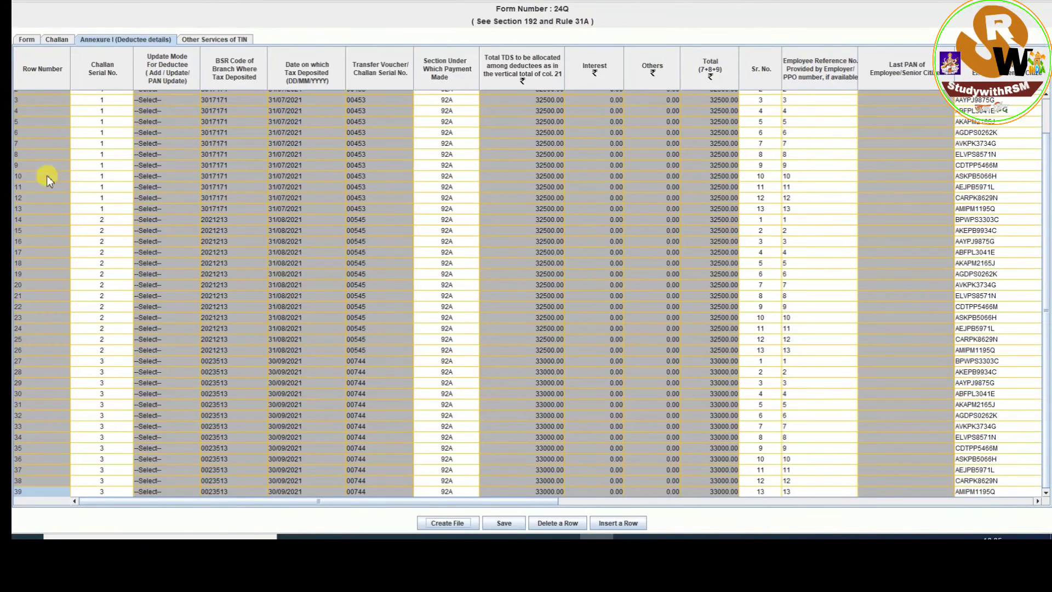
{"action": "left_click", "coordinate": [58, 38]}
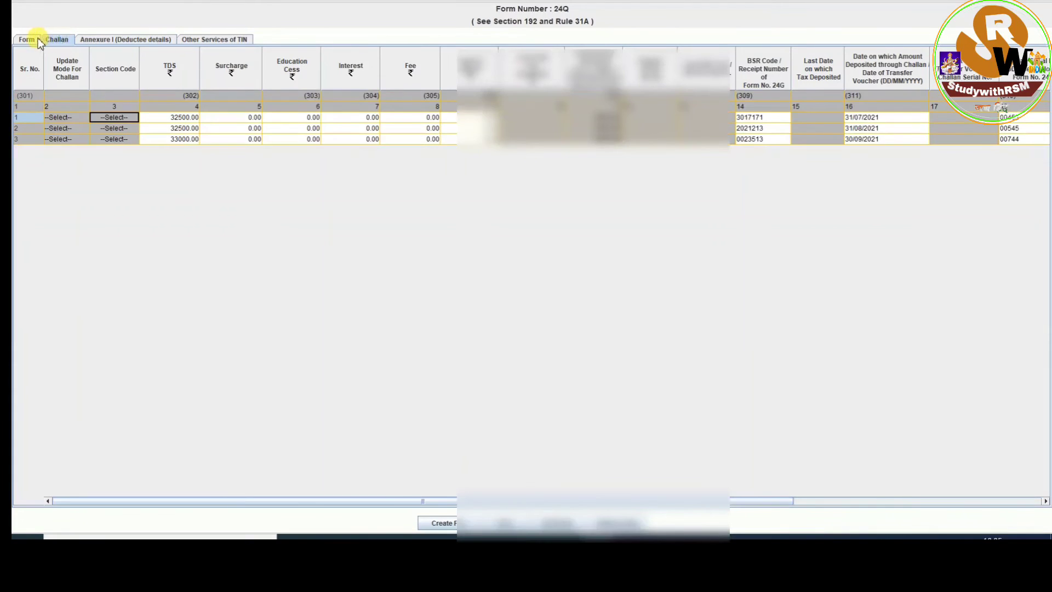
{"action": "left_click", "coordinate": [32, 41]}
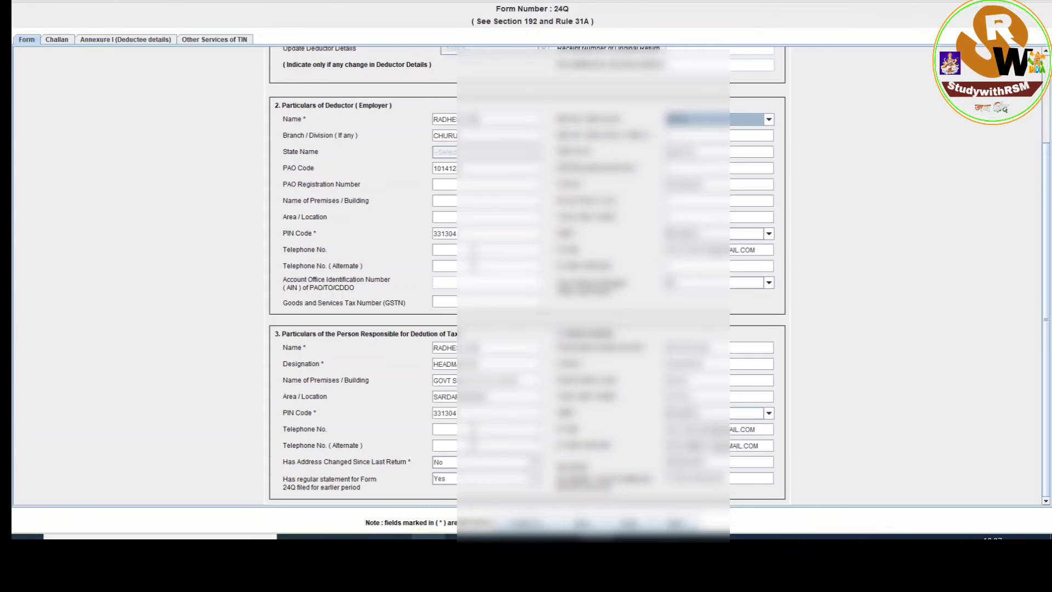
- Recheck the 24QRQ2err.html error report and enter DEP for the missing ministry name in the deductor particulars
{"action": "left_click", "coordinate": [429, 536]}
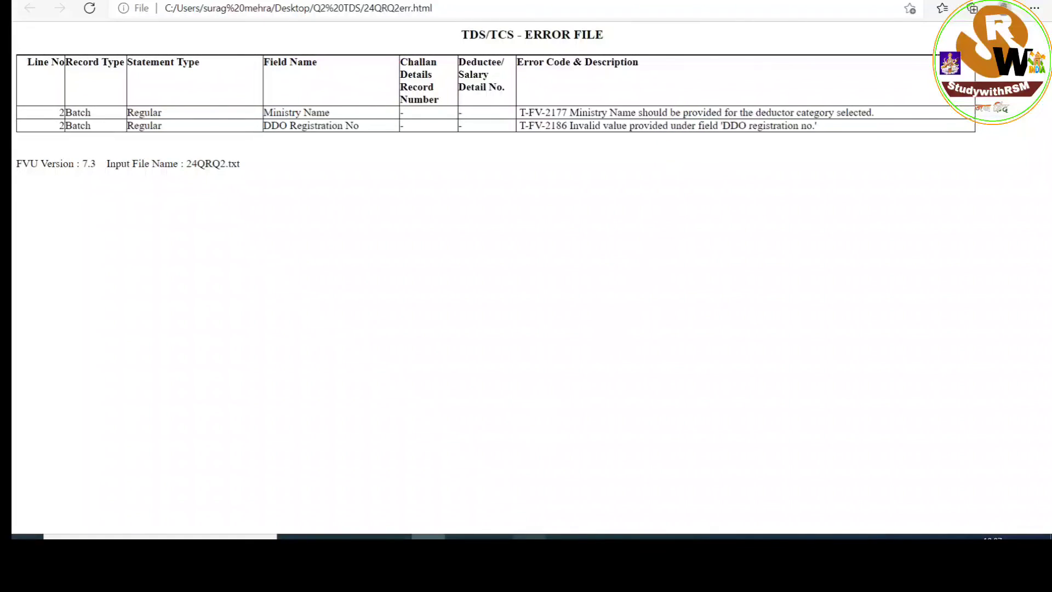
{"action": "left_click", "coordinate": [596, 536]}
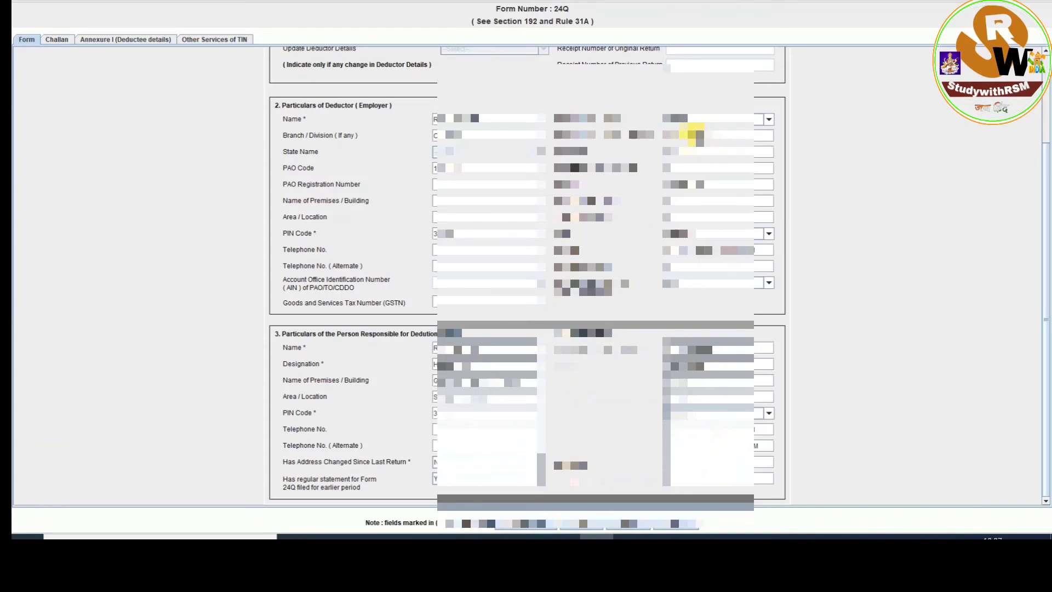
{"action": "type", "text": "DEP"}
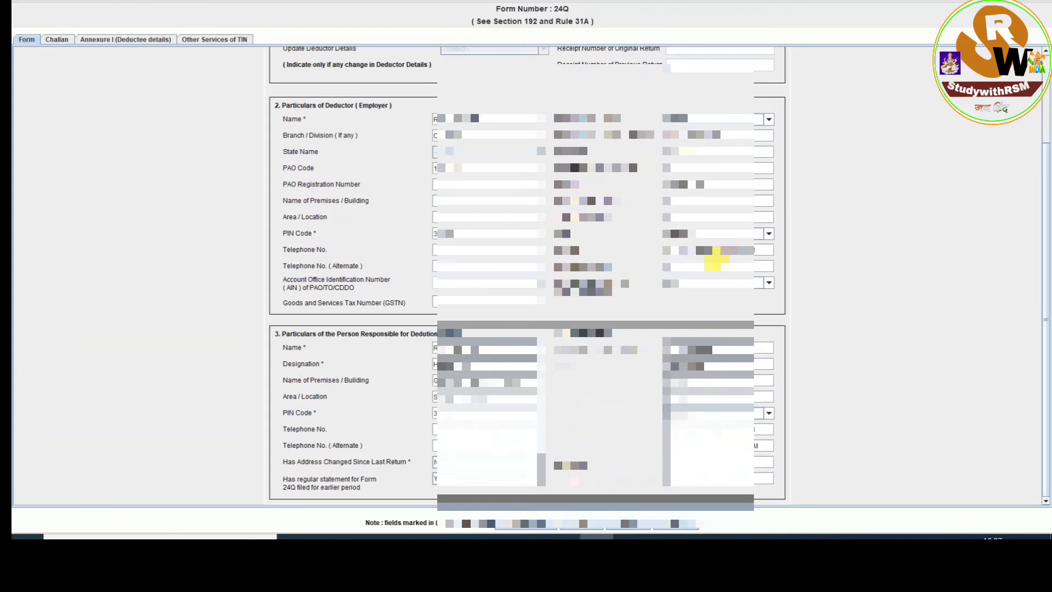
- Create the return file again with the report path set to 24QRQ2 in the Q2 TDS folder and validate it
{"action": "left_click", "coordinate": [533, 525]}
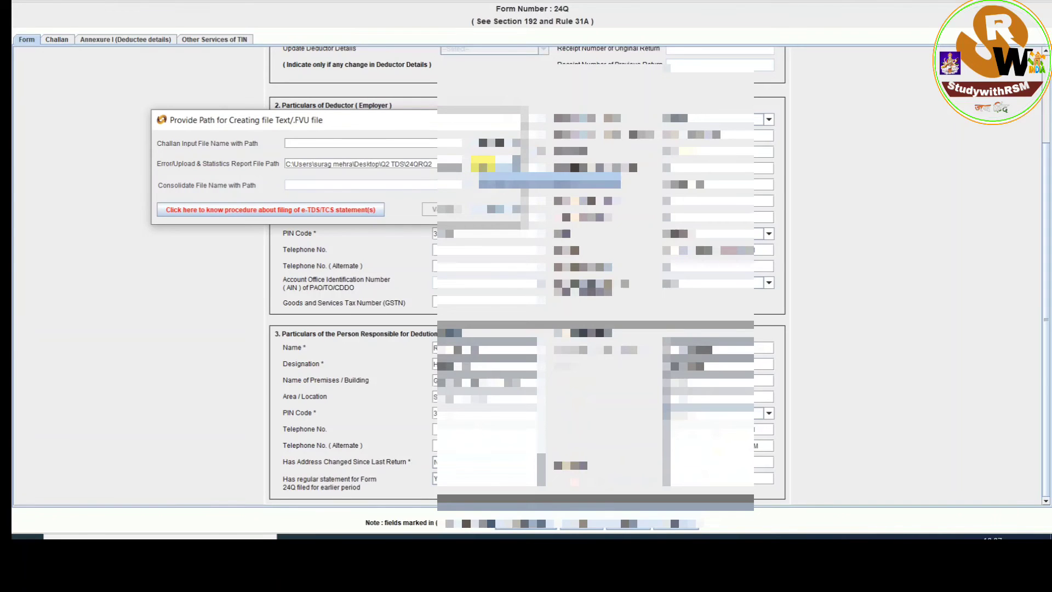
{"action": "left_click", "coordinate": [482, 164]}
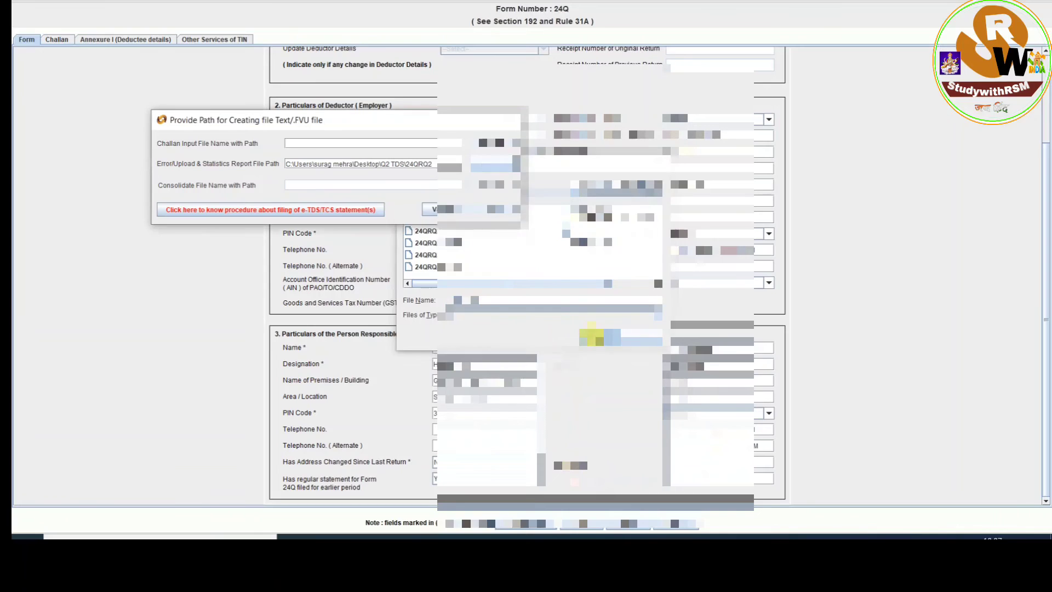
{"action": "left_click", "coordinate": [592, 335]}
{"action": "left_click", "coordinate": [446, 207]}
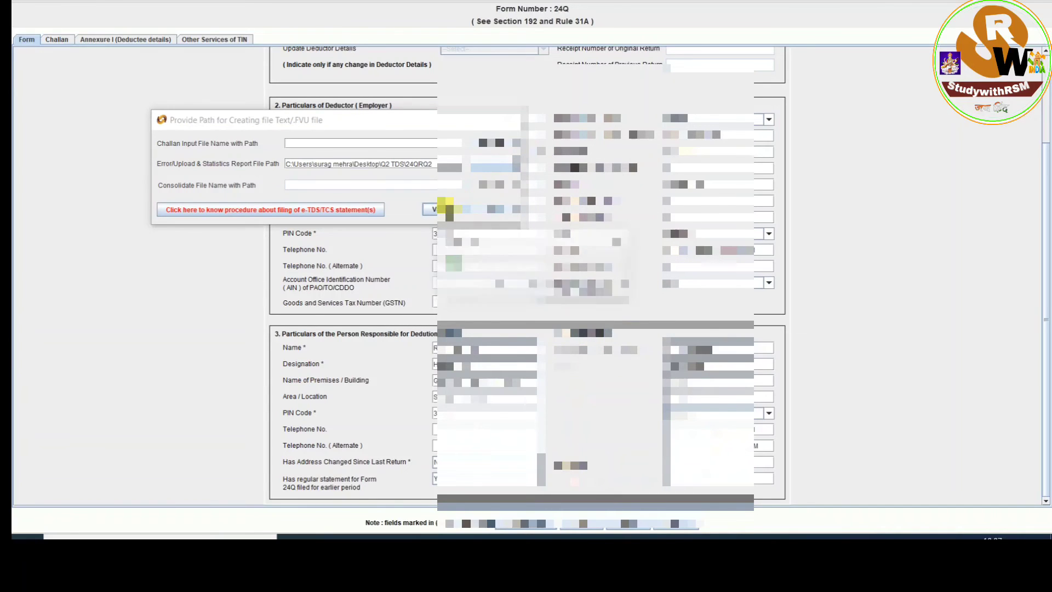
{"action": "left_click", "coordinate": [496, 285]}
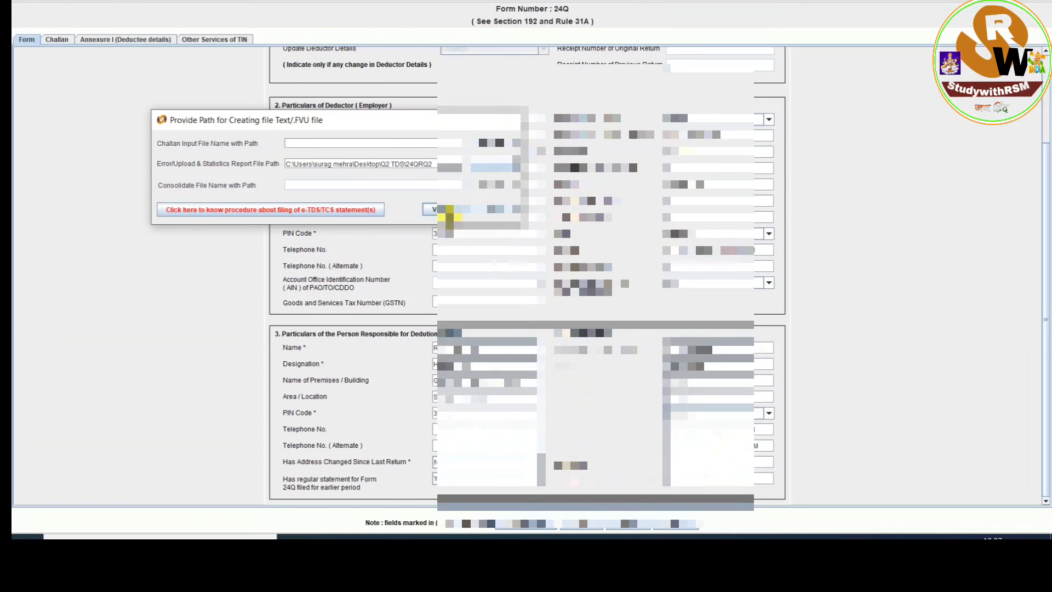
{"action": "left_click", "coordinate": [445, 209]}
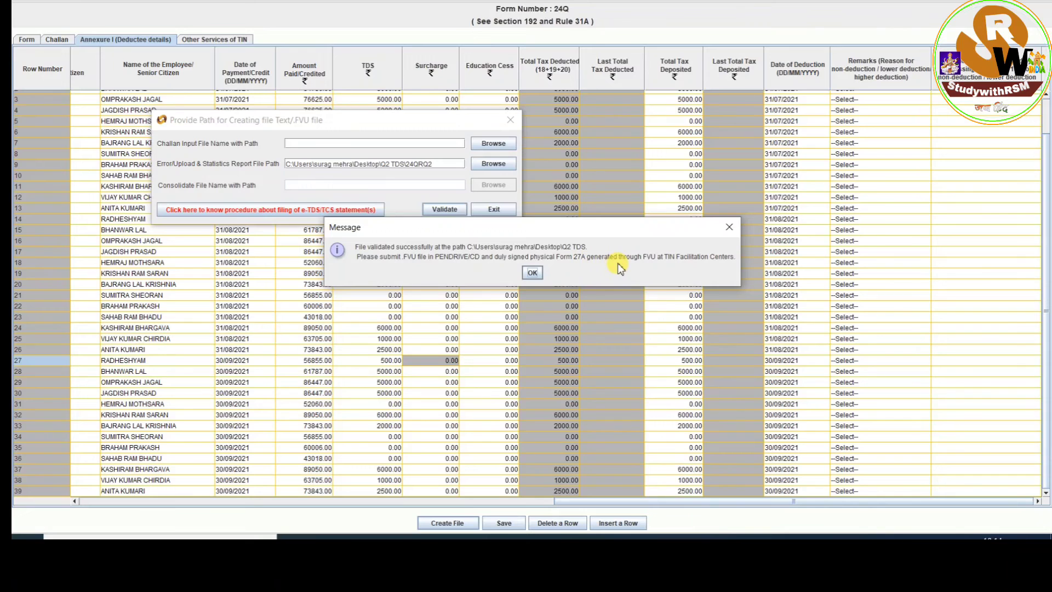
{"action": "left_click", "coordinate": [531, 274]}
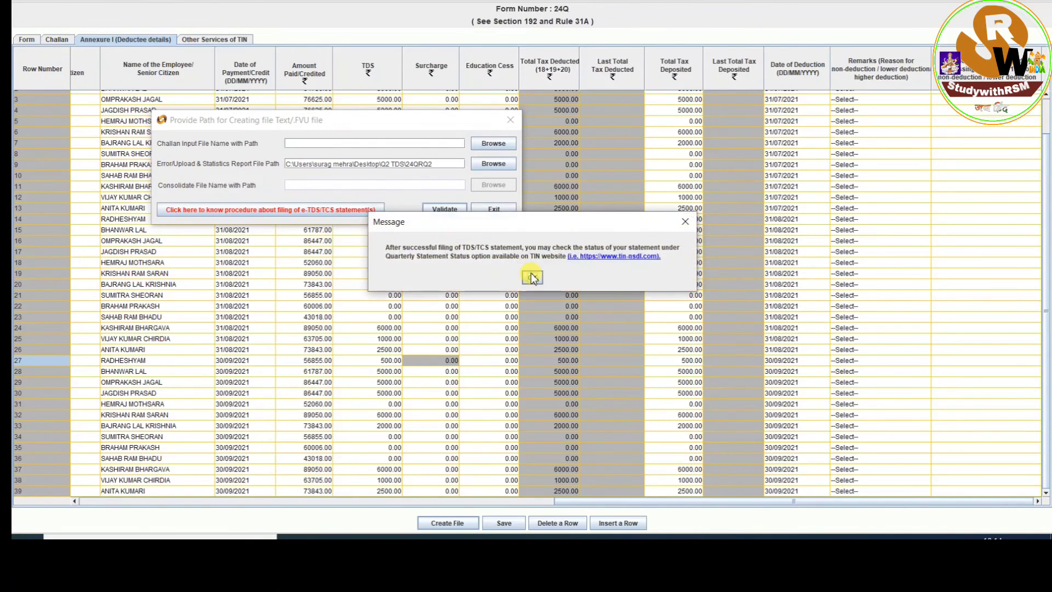
{"action": "left_click", "coordinate": [531, 277]}
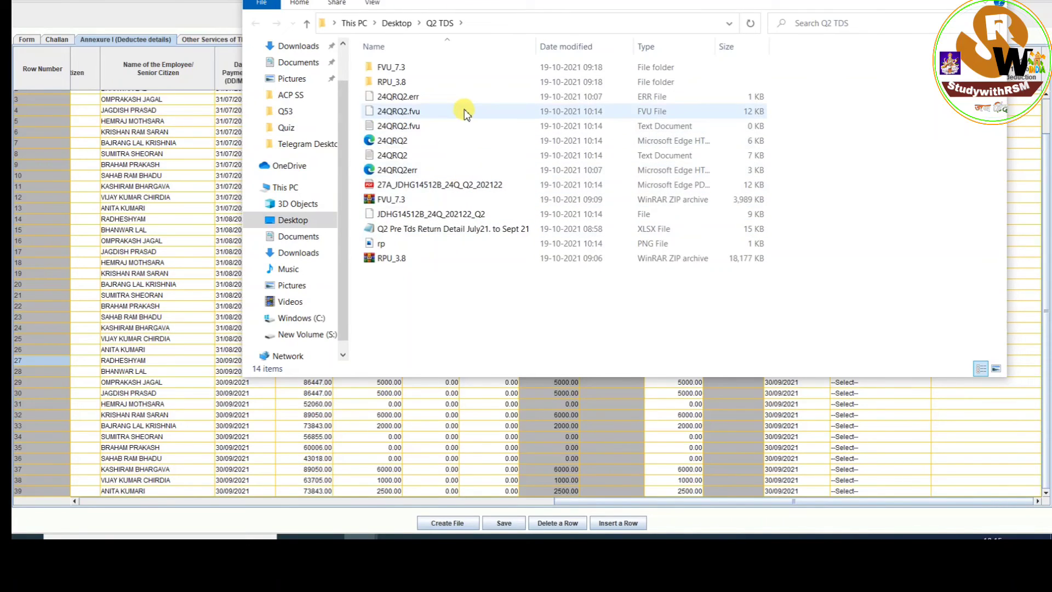
- Open the generated Form 27A PDF from the Q2 TDS folder and check it against the TDS spreadsheet's totals
{"action": "left_click", "coordinate": [419, 189]}
{"action": "double_click", "coordinate": [417, 185]}
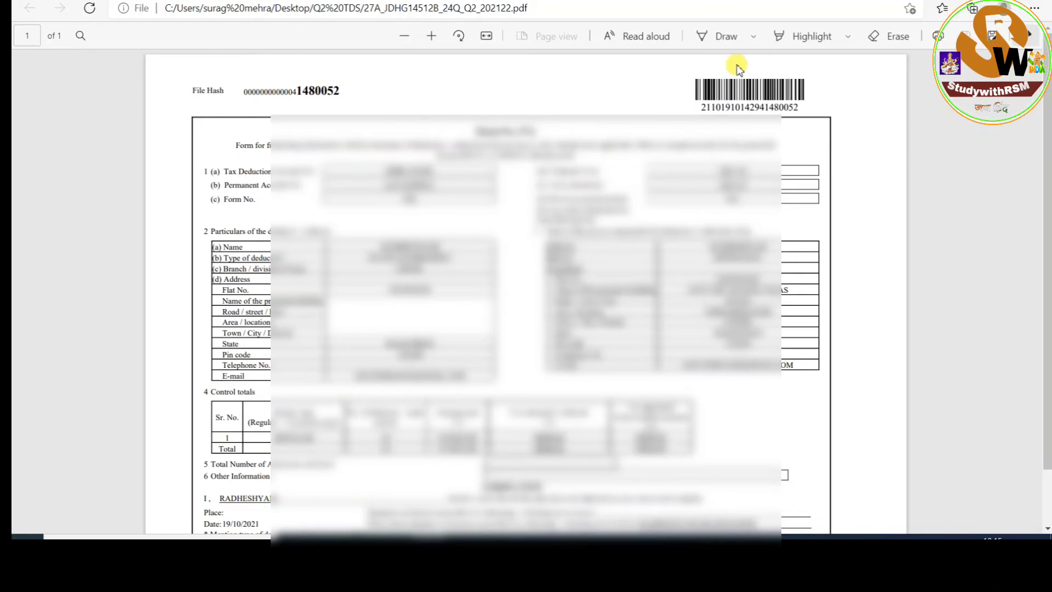
{"action": "left_click", "coordinate": [432, 37]}
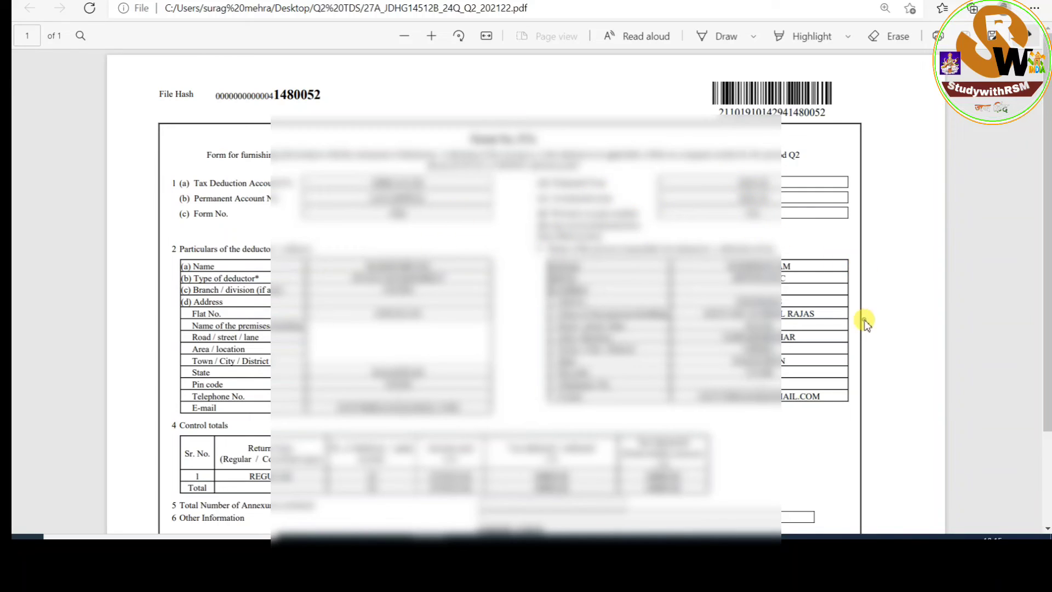
{"action": "scroll", "coordinate": [864, 323], "scroll_direction": "down", "scroll_amount": 2}
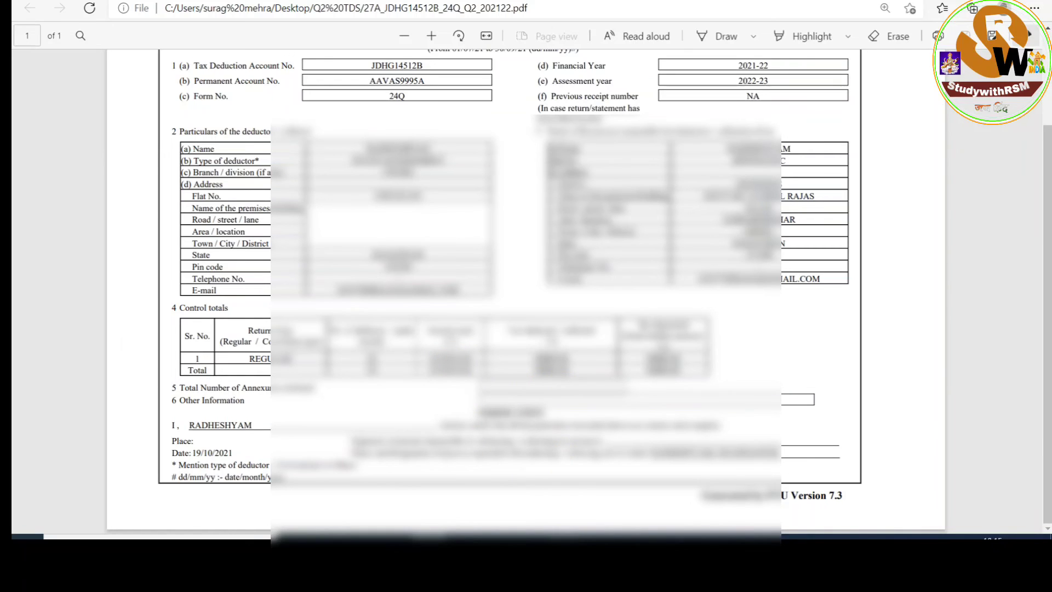
{"action": "left_click", "coordinate": [566, 536]}
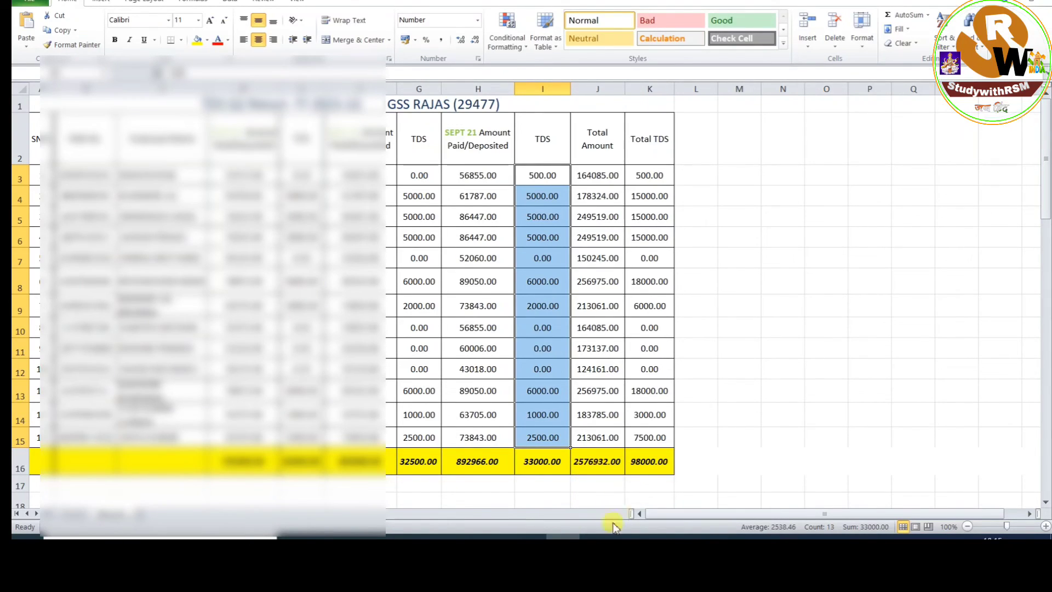
{"action": "left_click", "coordinate": [596, 538]}
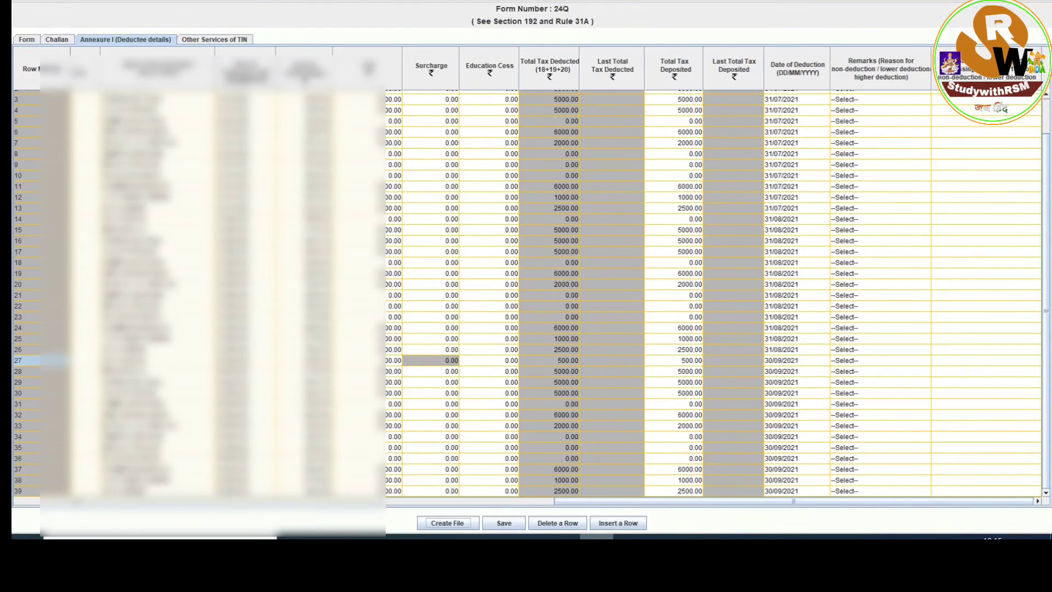
{"action": "key", "text": "alt+Tab"}
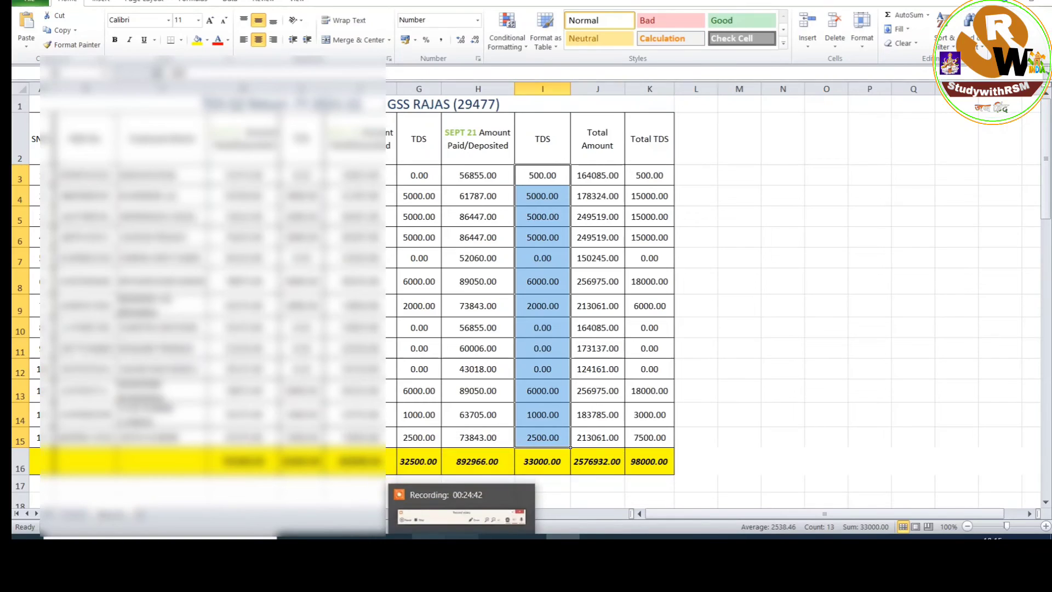
{"action": "left_click", "coordinate": [424, 477]}
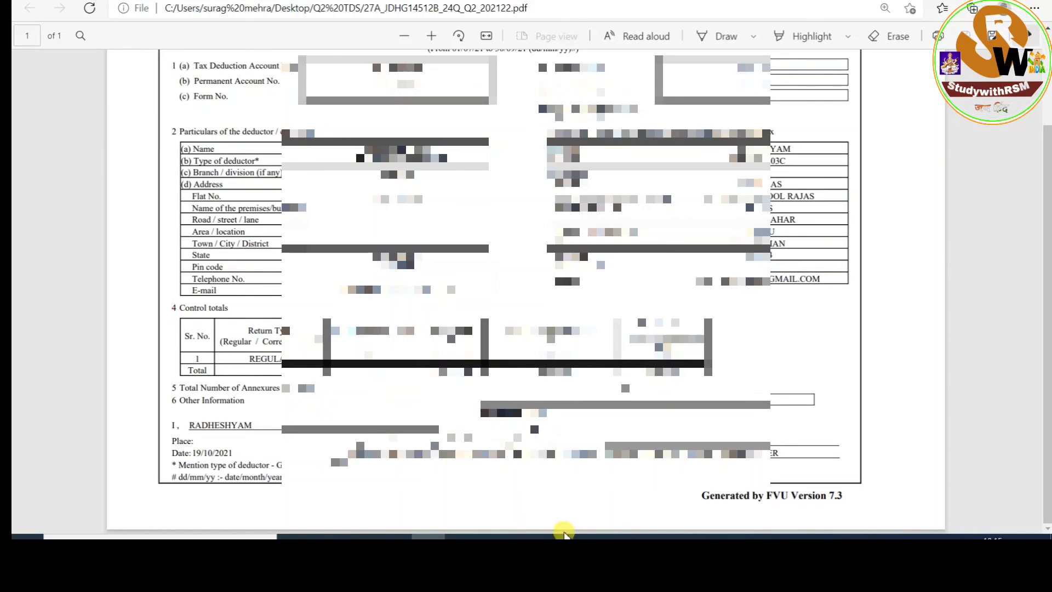
- Return to the Q2 TDS folder and compress the FVU-type file 24QRQ2.fvu into a zip archive
{"action": "mouse_move", "coordinate": [563, 537]}
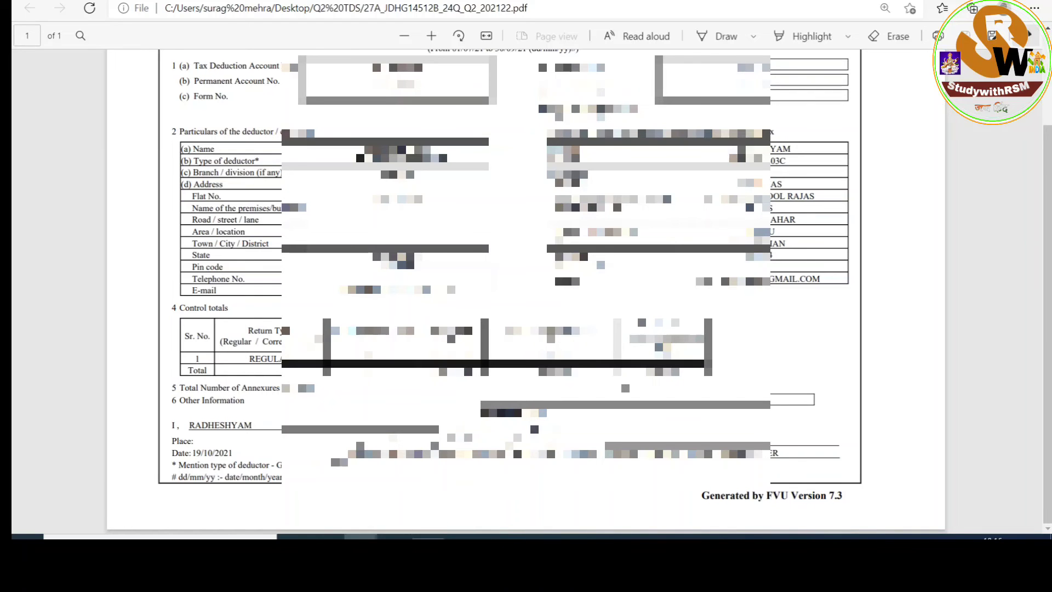
{"action": "mouse_move", "coordinate": [360, 536]}
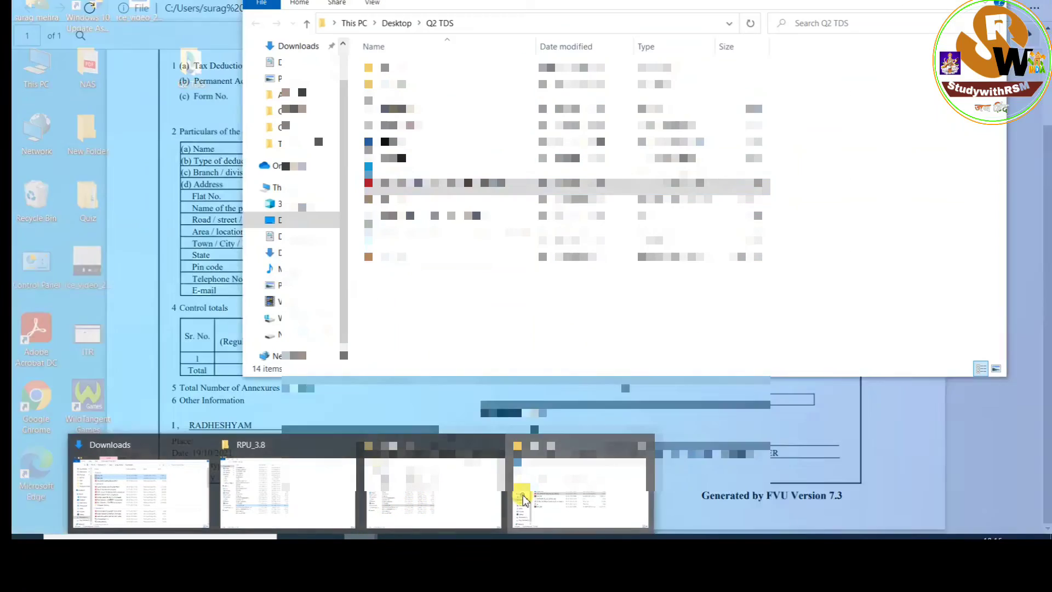
{"action": "left_click", "coordinate": [521, 493]}
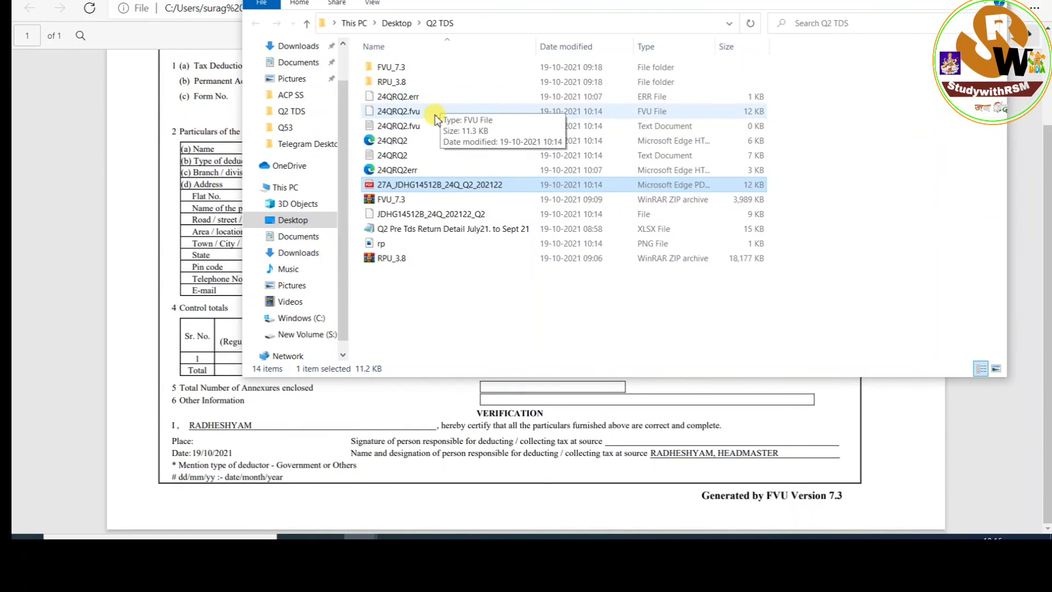
{"action": "left_click", "coordinate": [417, 115]}
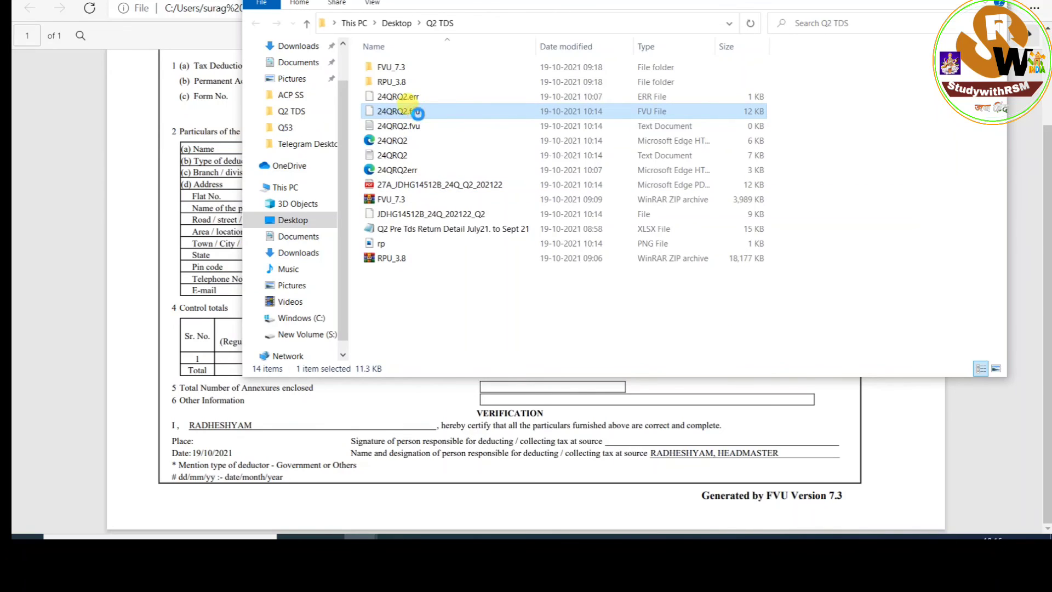
{"action": "right_click", "coordinate": [418, 114]}
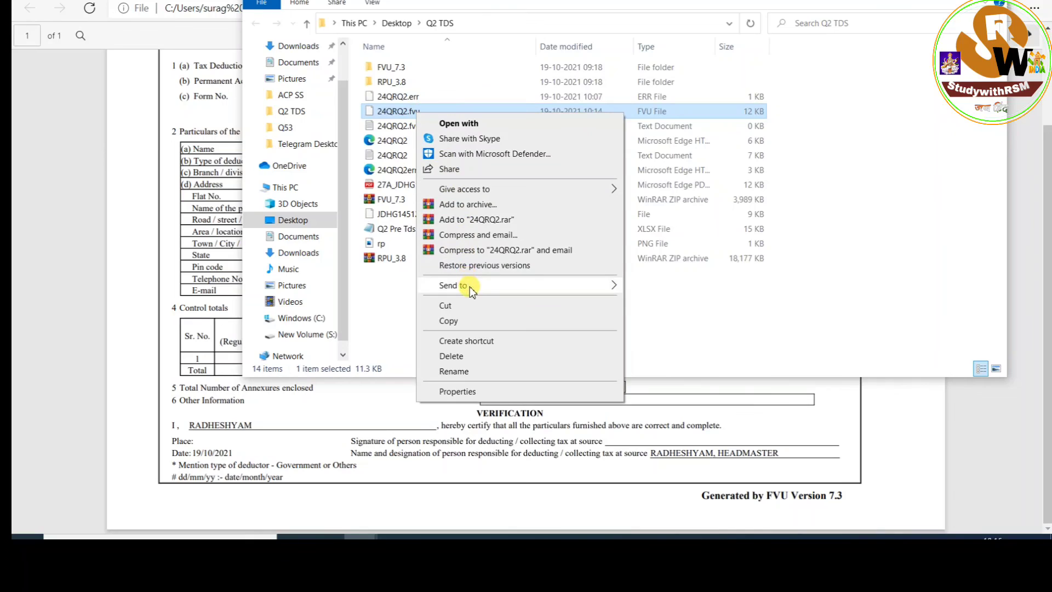
{"action": "mouse_move", "coordinate": [476, 291]}
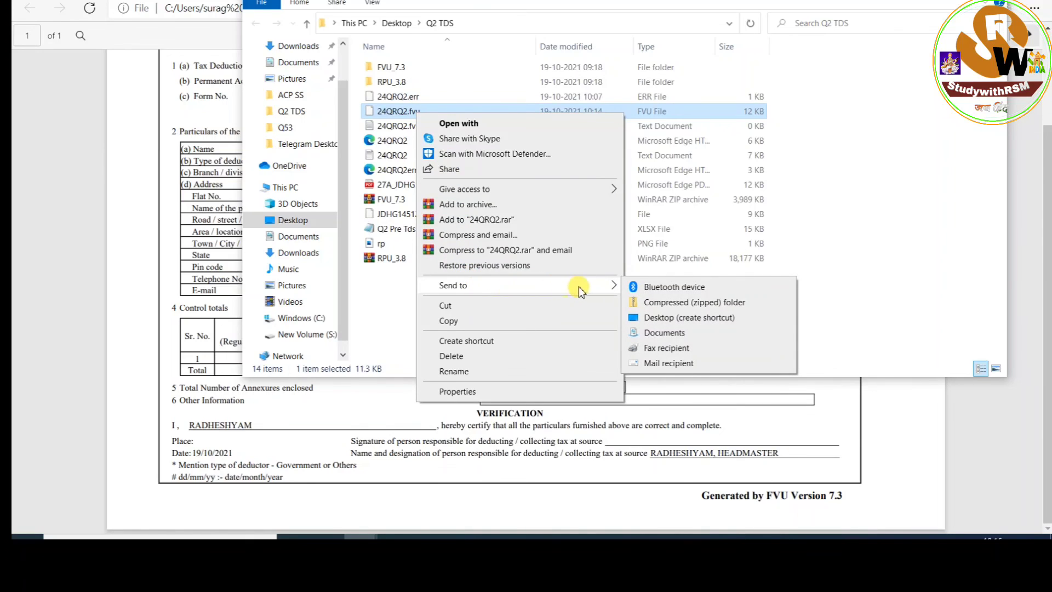
{"action": "left_click", "coordinate": [674, 303]}
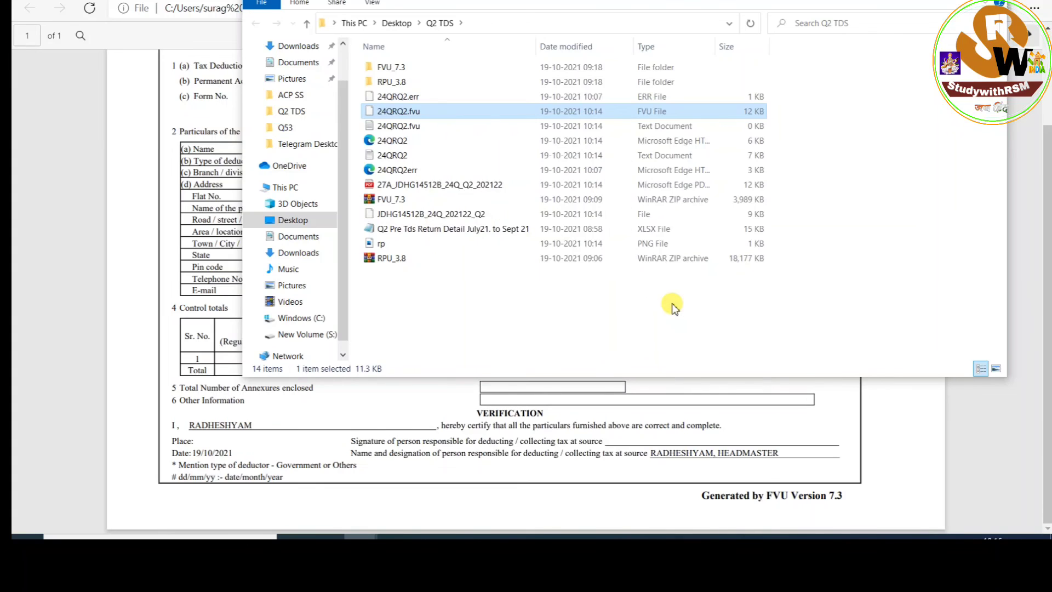
{"action": "key", "text": "Return"}
{"action": "left_click", "coordinate": [536, 317]}
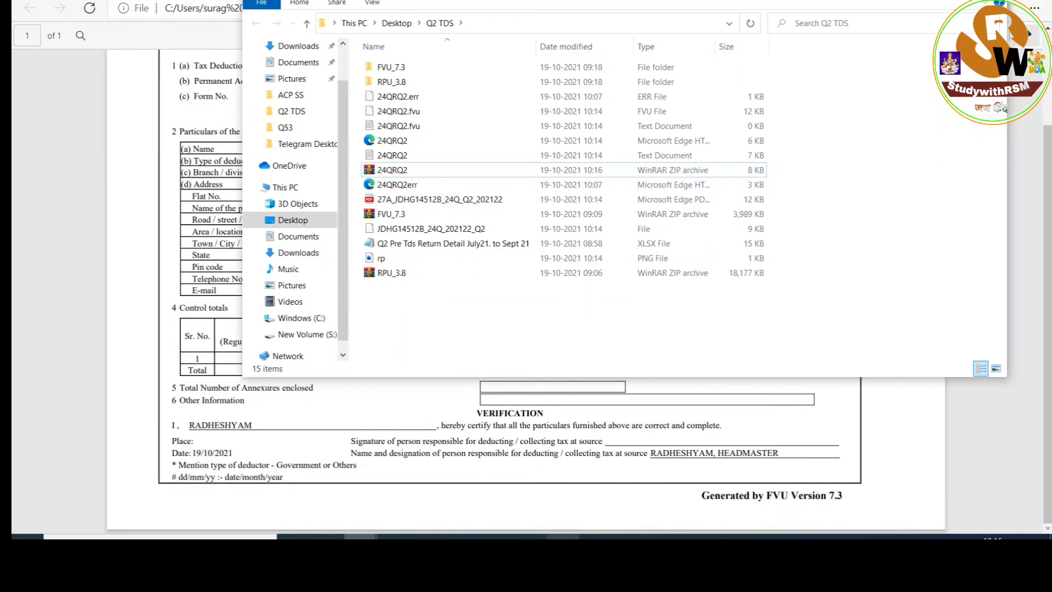
- Switch to Chrome and open the Income Tax Department e-Filing login form, ready for the User ID
{"action": "left_click", "coordinate": [395, 537]}
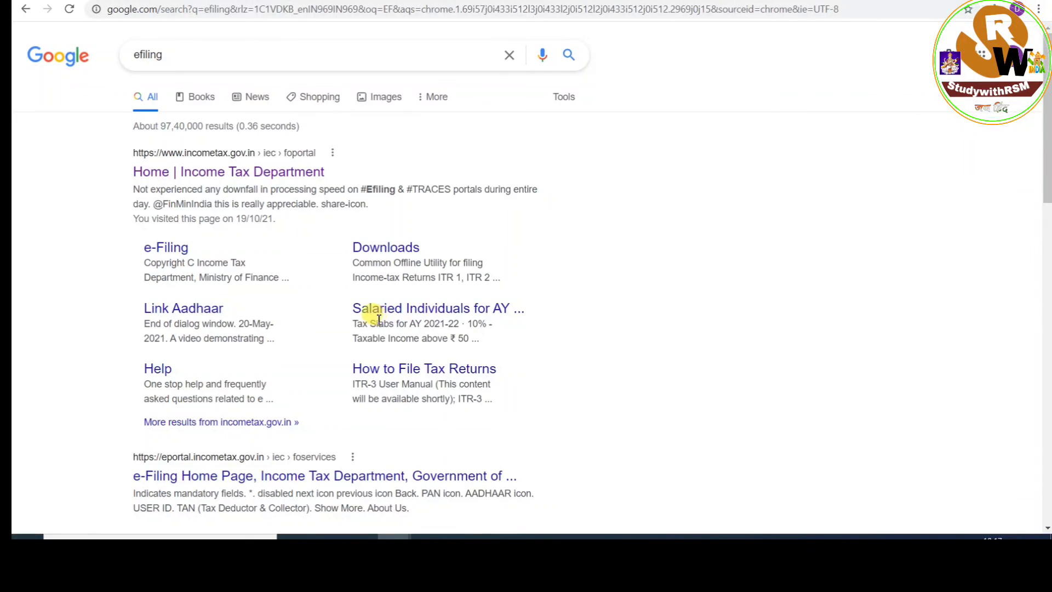
{"action": "left_click", "coordinate": [211, 174]}
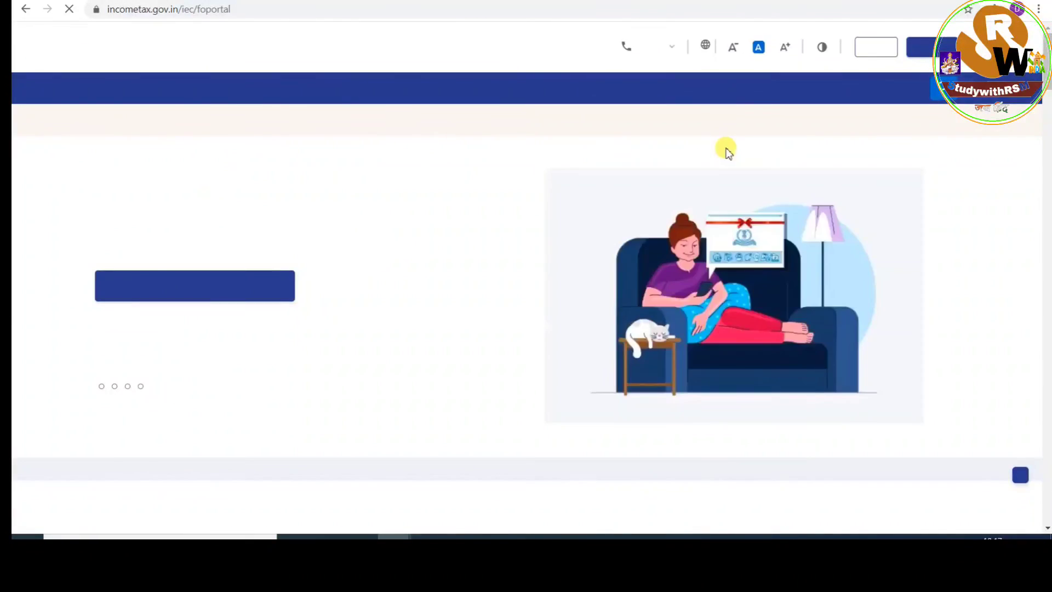
{"action": "left_click", "coordinate": [879, 49]}
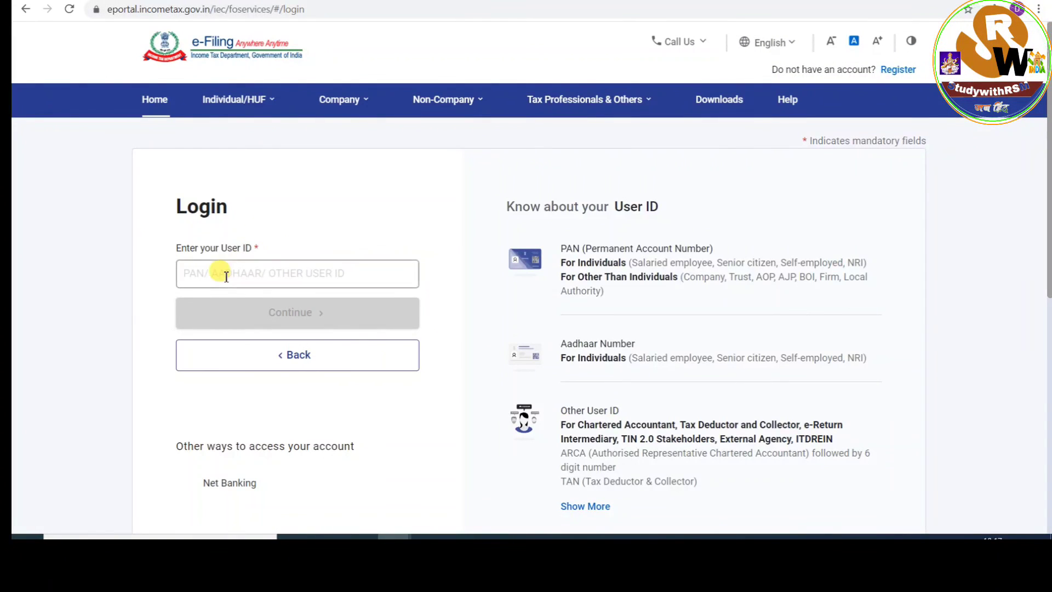
{"action": "left_click", "coordinate": [226, 276]}
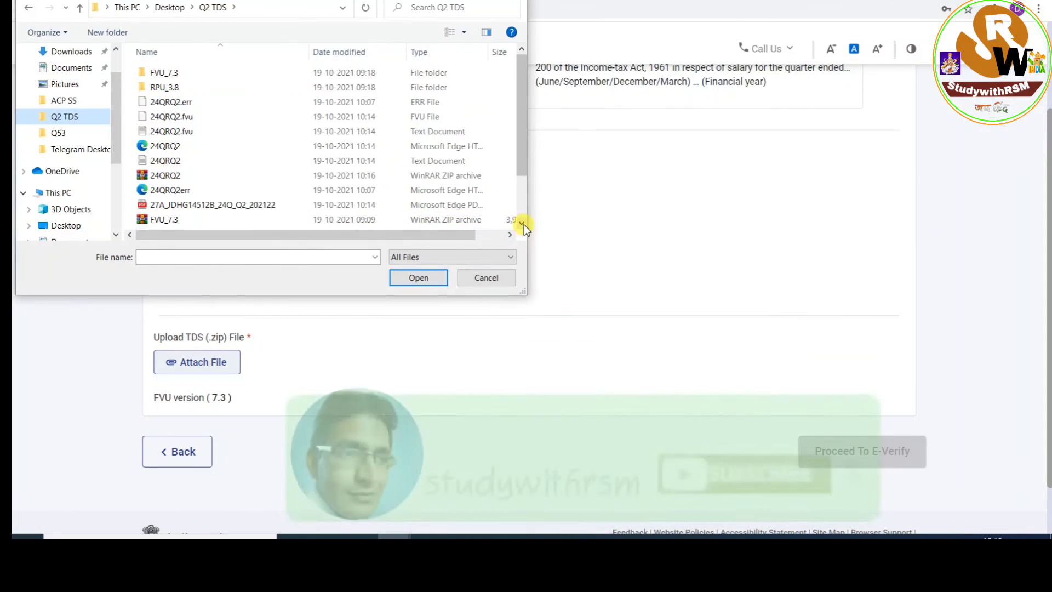
- Attach the 24QRQ2 zip archive from the Q2 TDS folder as the TDS file for upload
{"action": "scroll", "coordinate": [524, 225], "scroll_direction": "down", "scroll_amount": 1}
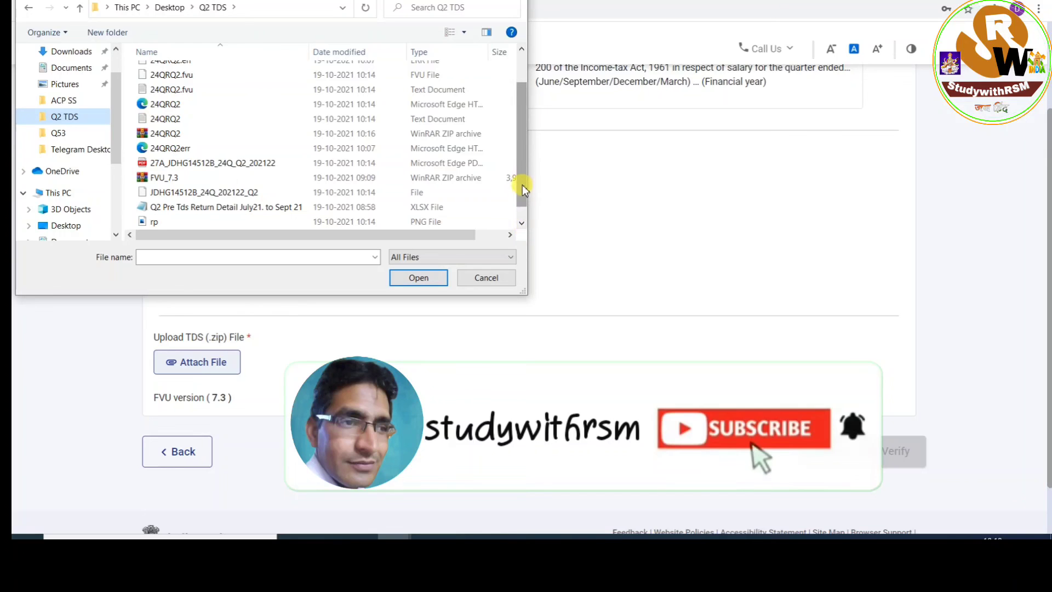
{"action": "left_click", "coordinate": [522, 225]}
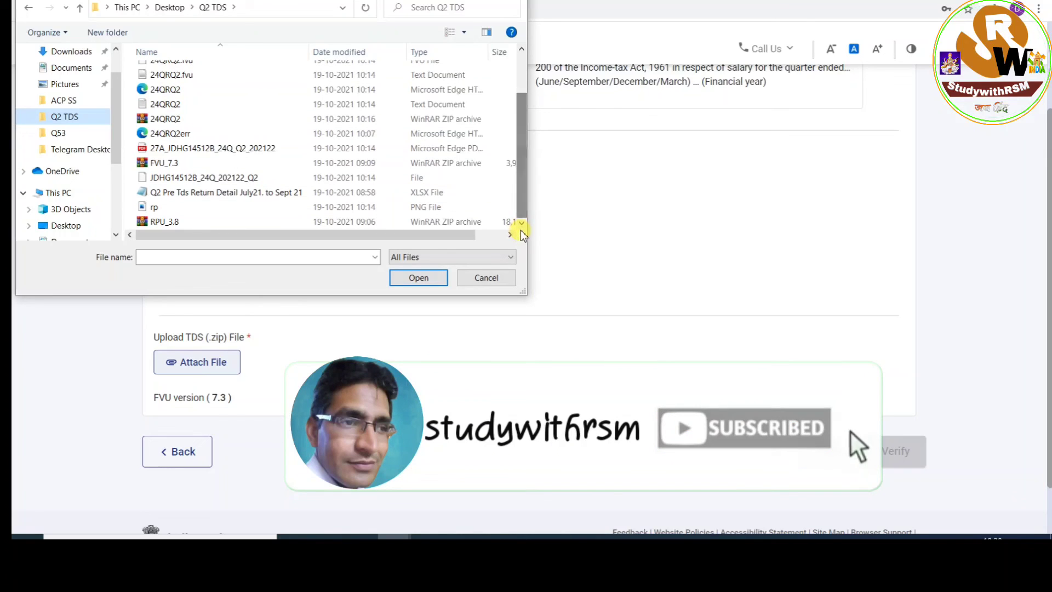
{"action": "left_click_drag", "start_coordinate": [521, 206], "coordinate": [526, 166]}
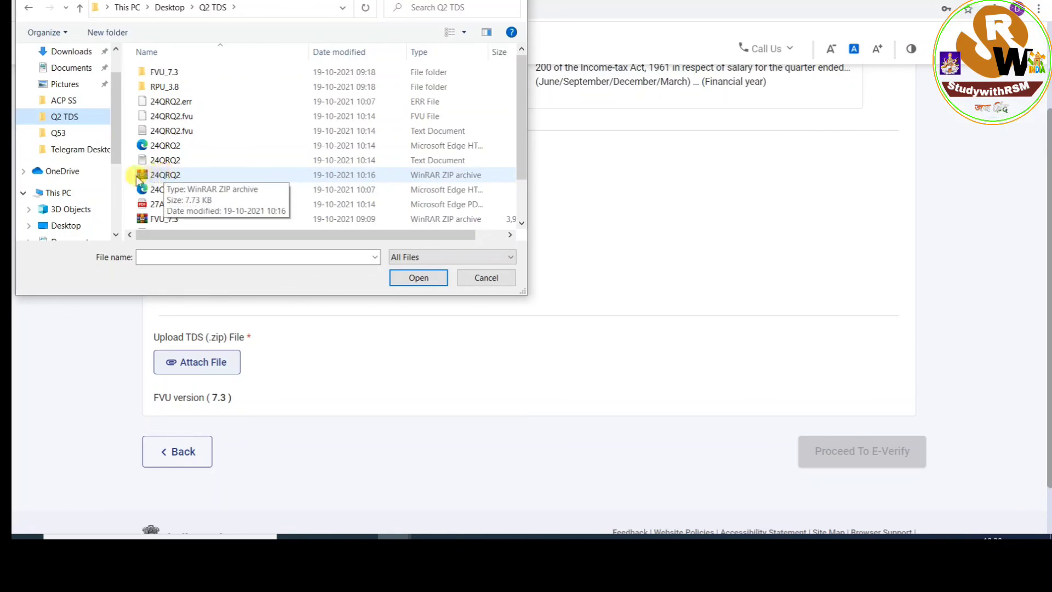
{"action": "double_click", "coordinate": [166, 176]}
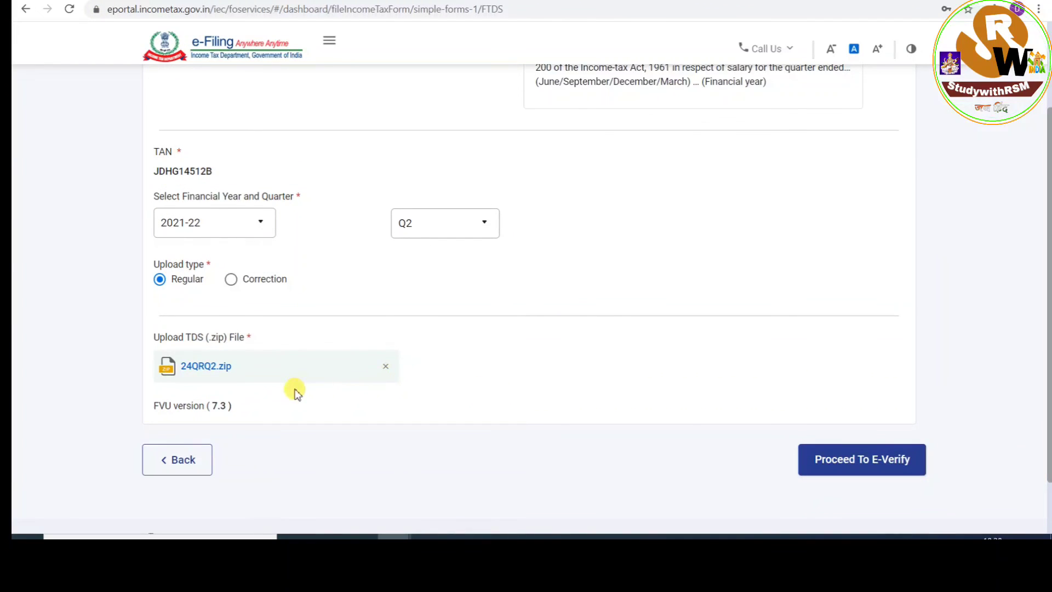
- Proceed to e-verification of the uploaded return and choose verification by OTP on the mobile number registered with Aadhaar
{"action": "left_click", "coordinate": [833, 469]}
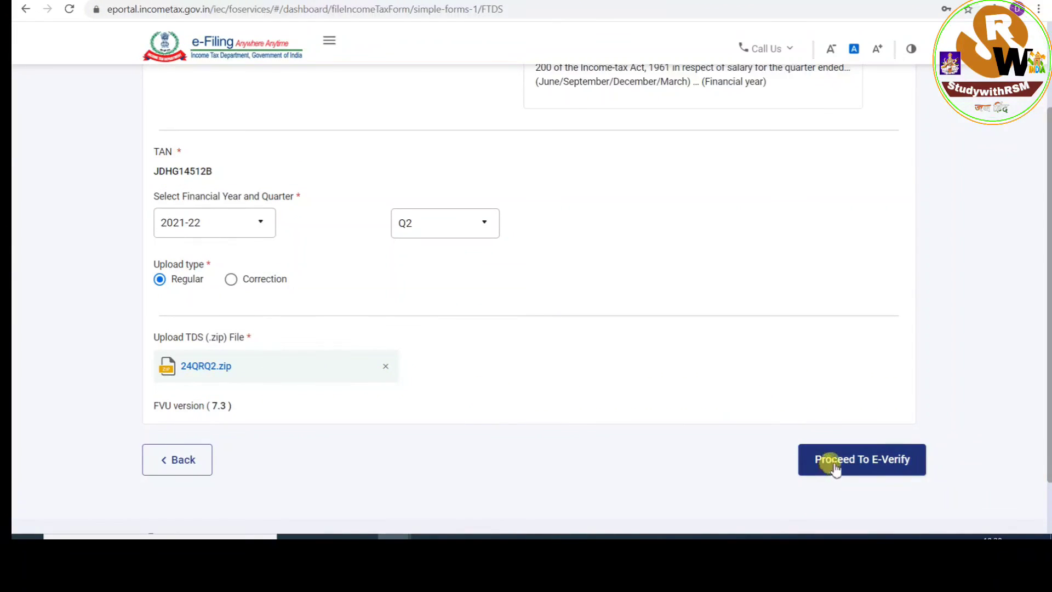
{"action": "left_click", "coordinate": [834, 465]}
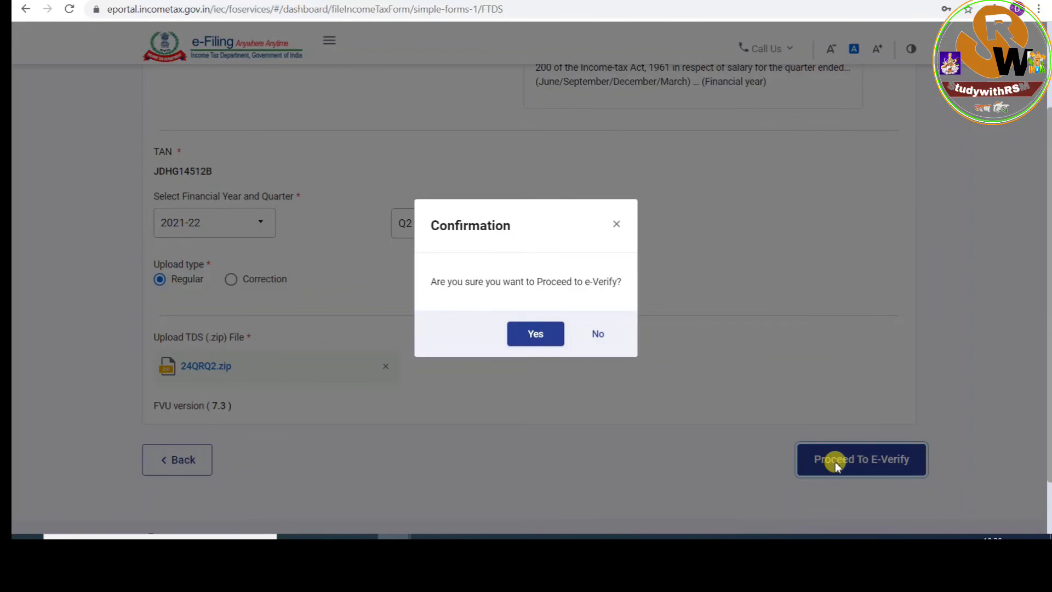
{"action": "left_click", "coordinate": [536, 334]}
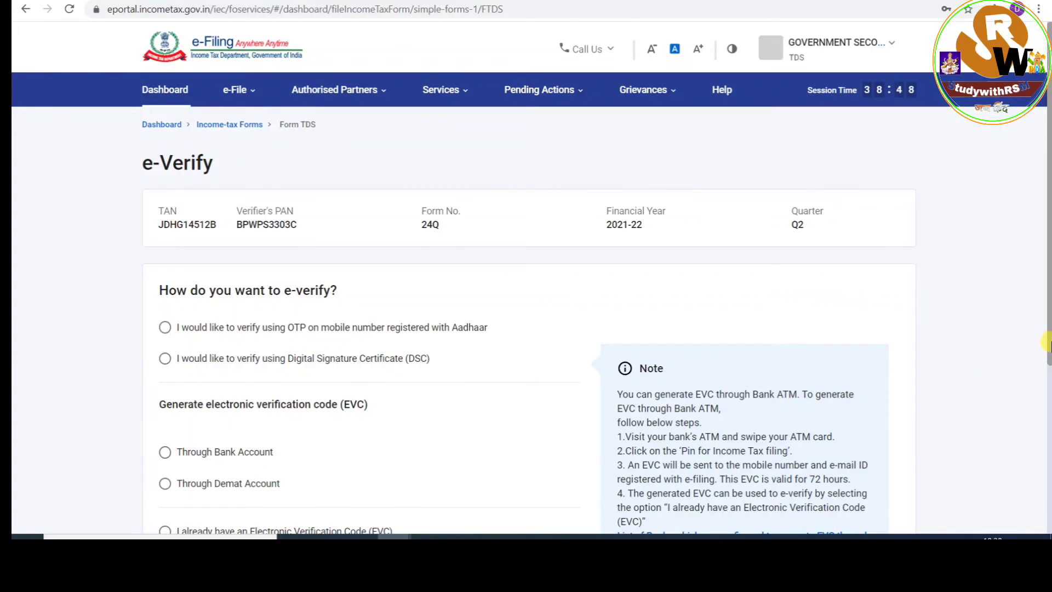
{"action": "scroll", "coordinate": [1048, 345], "scroll_direction": "down", "scroll_amount": 2}
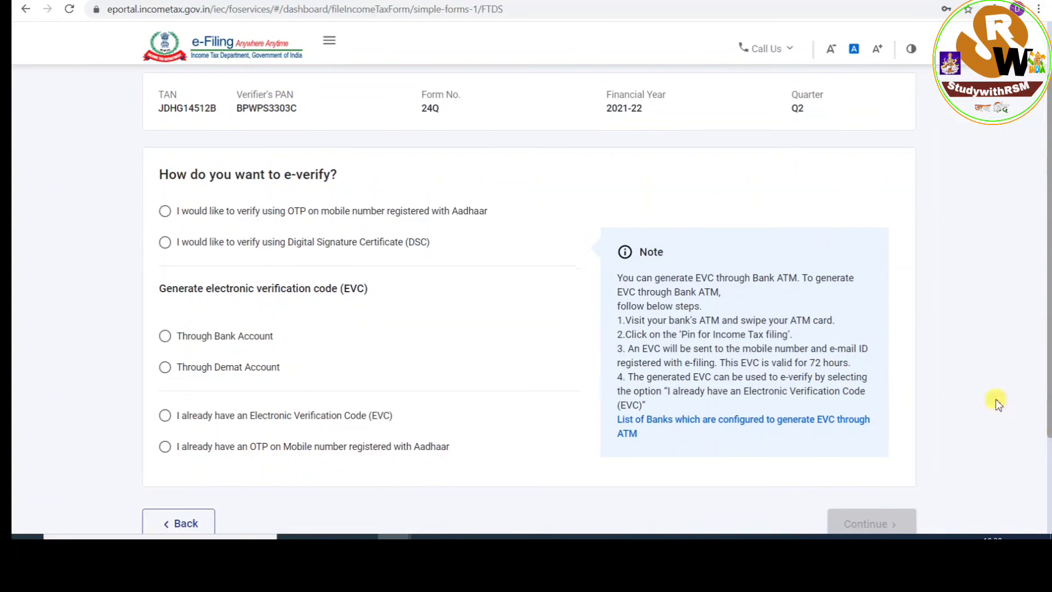
{"action": "left_click", "coordinate": [165, 214]}
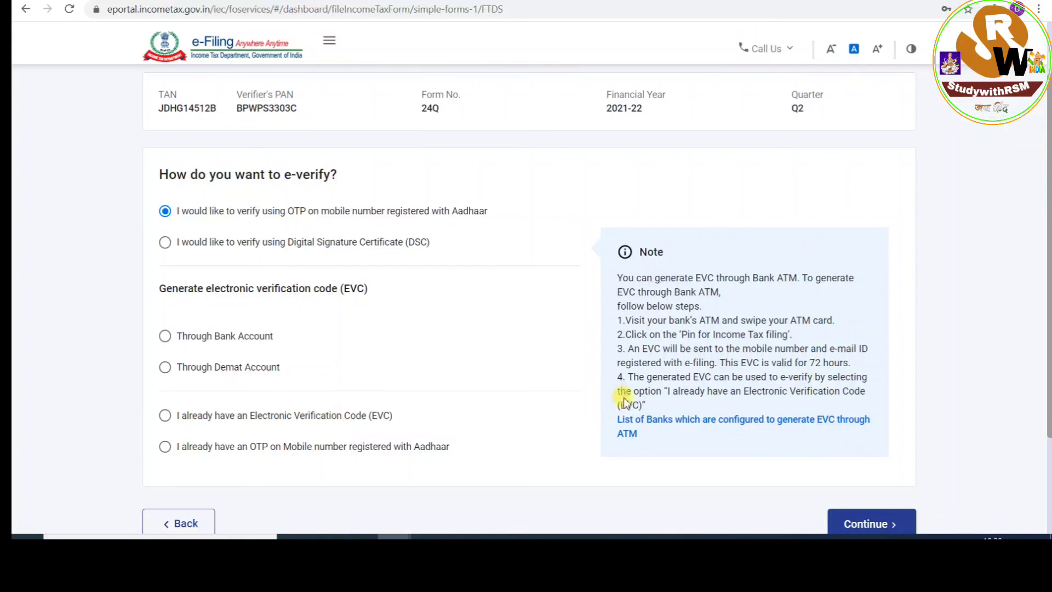
- Continue with the Aadhaar OTP option, agree to validate the Aadhaar details and generate the Aadhaar OTP
{"action": "left_click", "coordinate": [857, 525]}
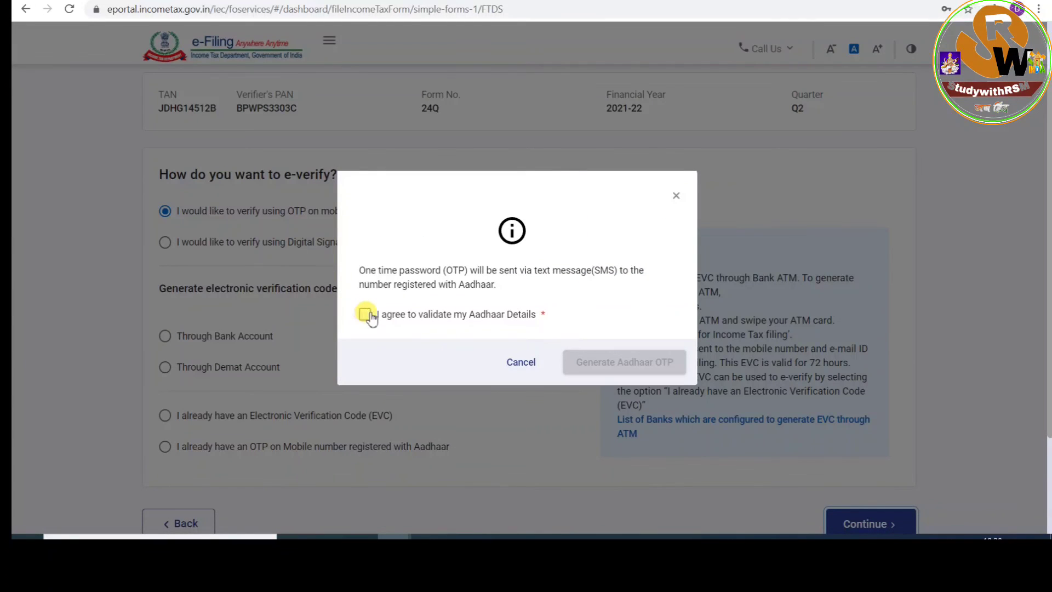
{"action": "left_click", "coordinate": [365, 314]}
{"action": "left_click", "coordinate": [589, 364]}
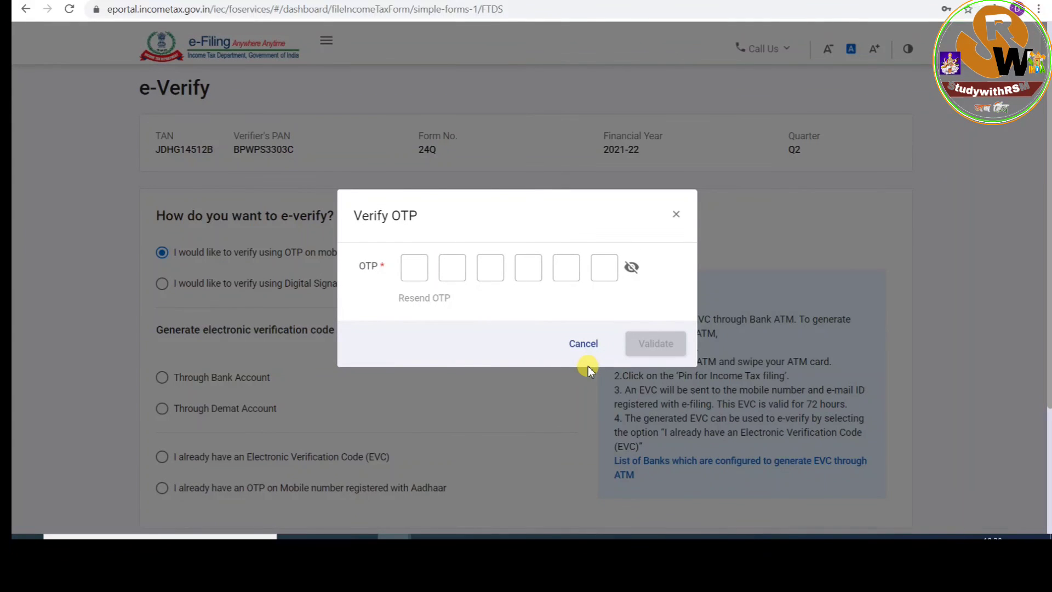
- Enter the Aadhaar OTP, validate it and confirm submission of the TDS/TCS return, declining the browser's offer to update the password
{"action": "left_click", "coordinate": [415, 267]}
{"action": "key", "text": "ctrl+v"}
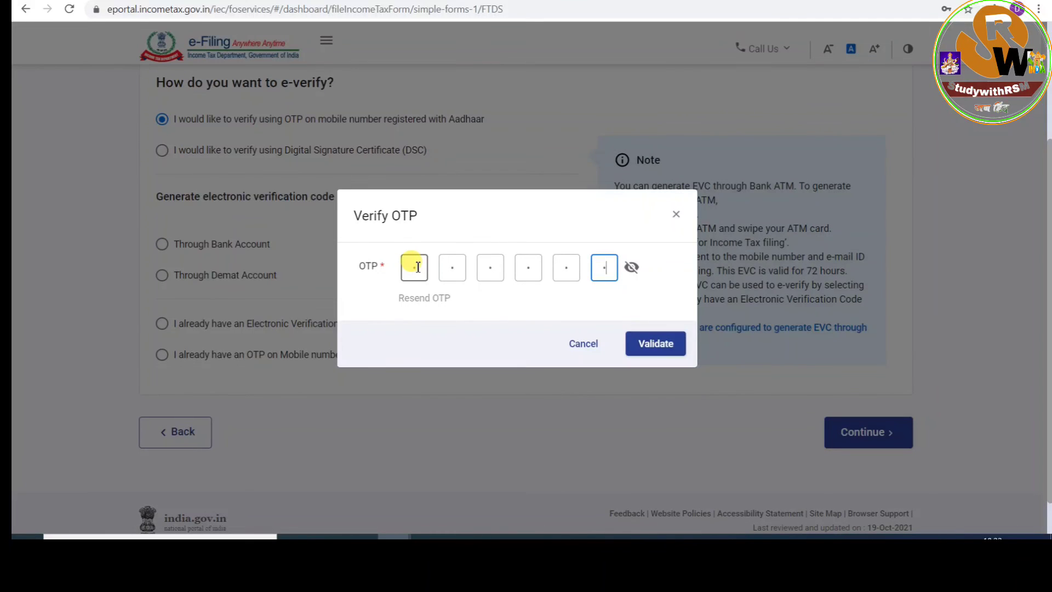
{"action": "left_click", "coordinate": [656, 348]}
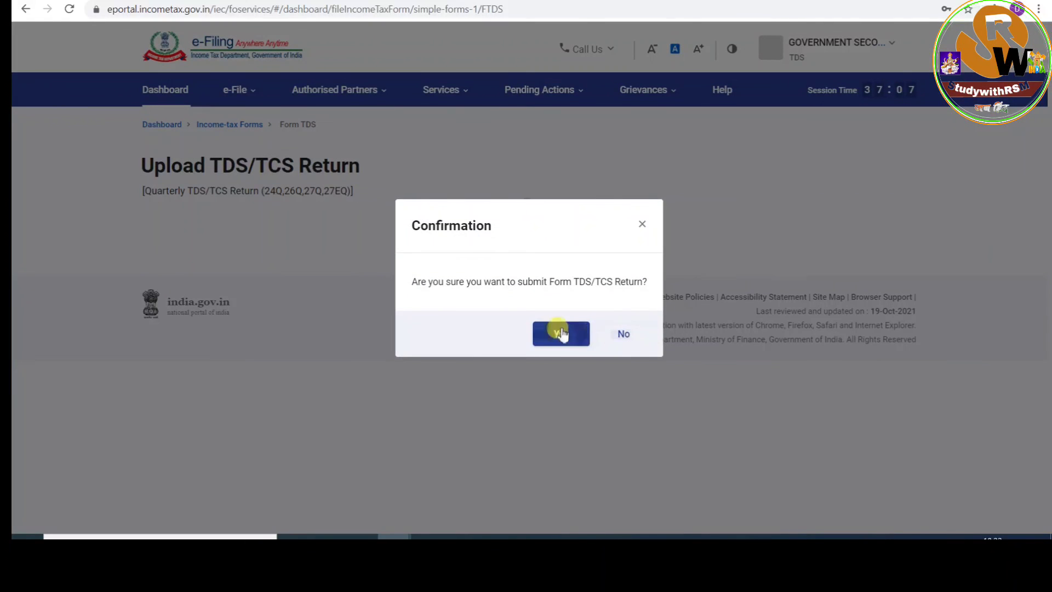
{"action": "left_click", "coordinate": [560, 334]}
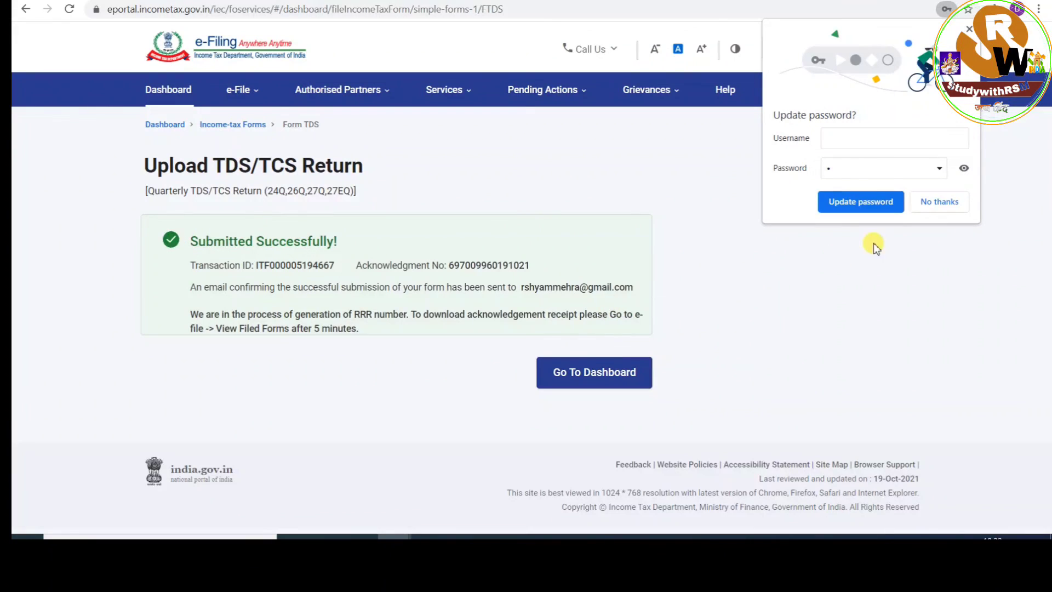
{"action": "left_click", "coordinate": [939, 202]}
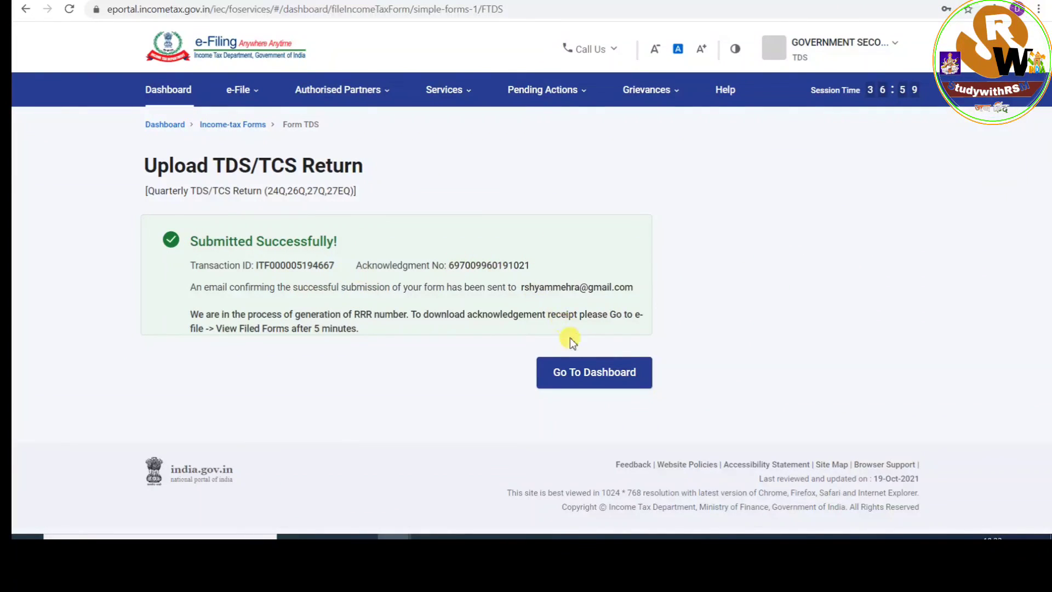
- Return to the dashboard and open the filed income tax forms, showing the Form 24Q filings for F.Y. 2021-22
{"action": "left_click", "coordinate": [566, 371]}
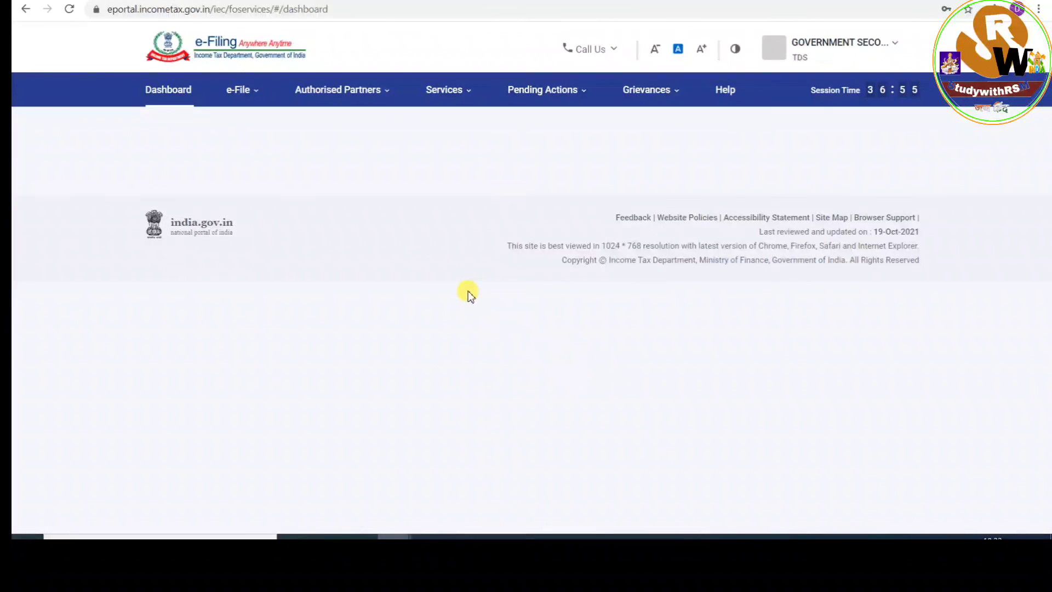
{"action": "left_click", "coordinate": [244, 90]}
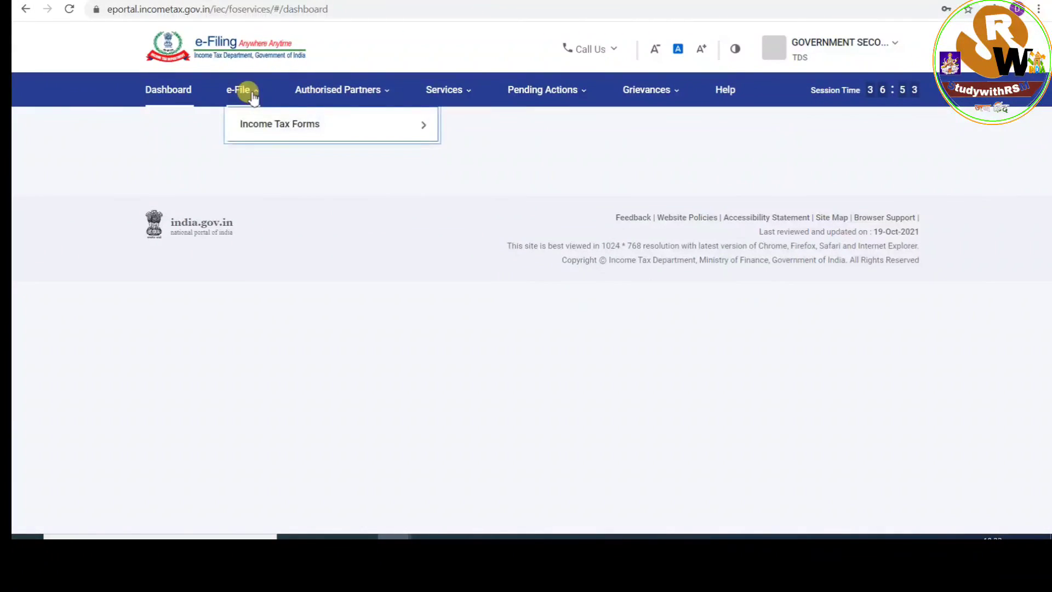
{"action": "left_click", "coordinate": [269, 125]}
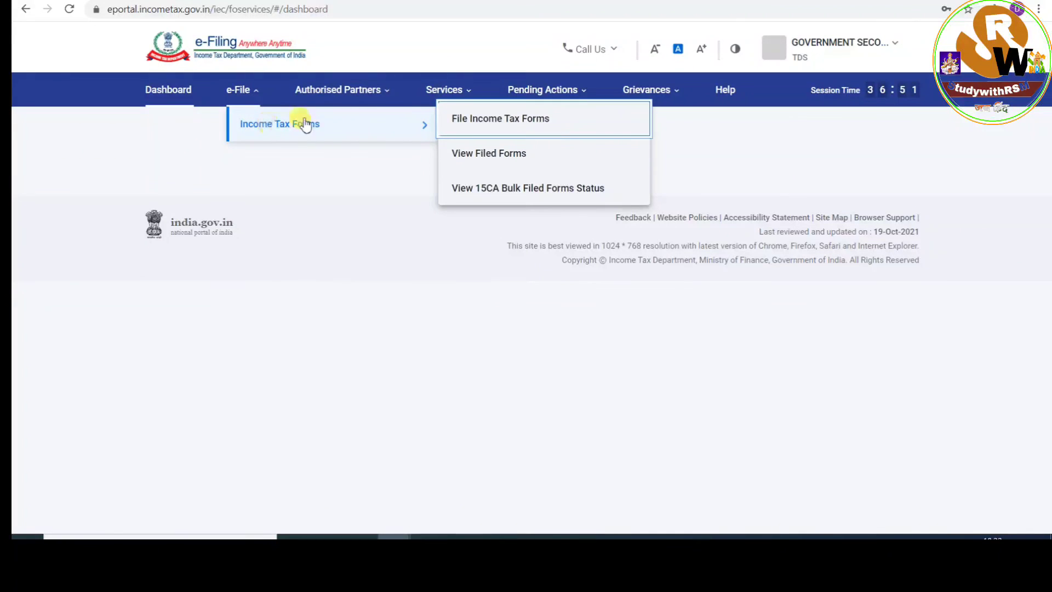
{"action": "left_click", "coordinate": [470, 160]}
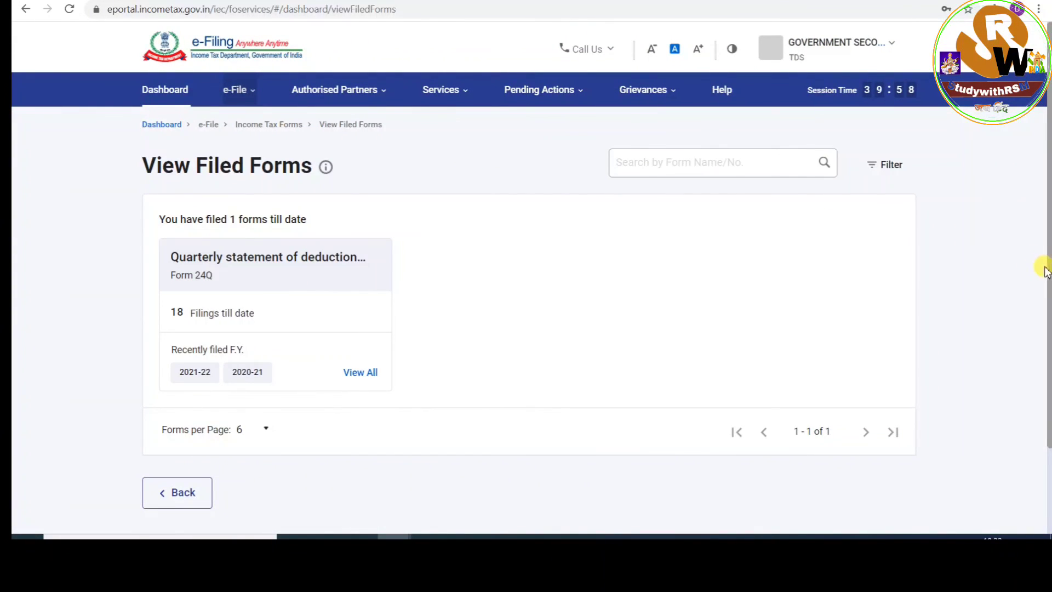
{"action": "left_click_drag", "start_coordinate": [1048, 272], "coordinate": [1047, 353]}
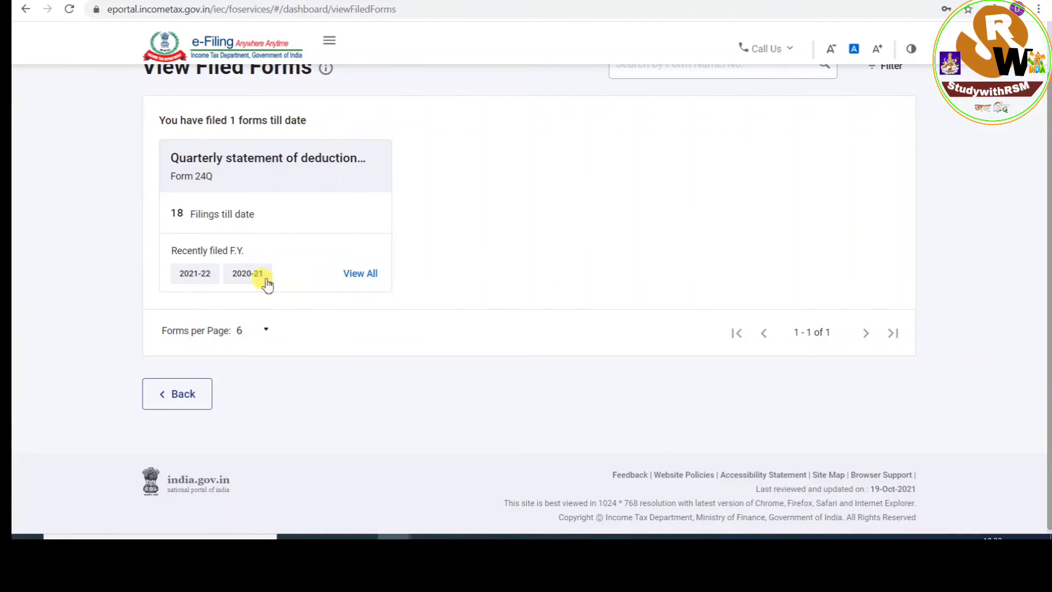
{"action": "left_click", "coordinate": [206, 272]}
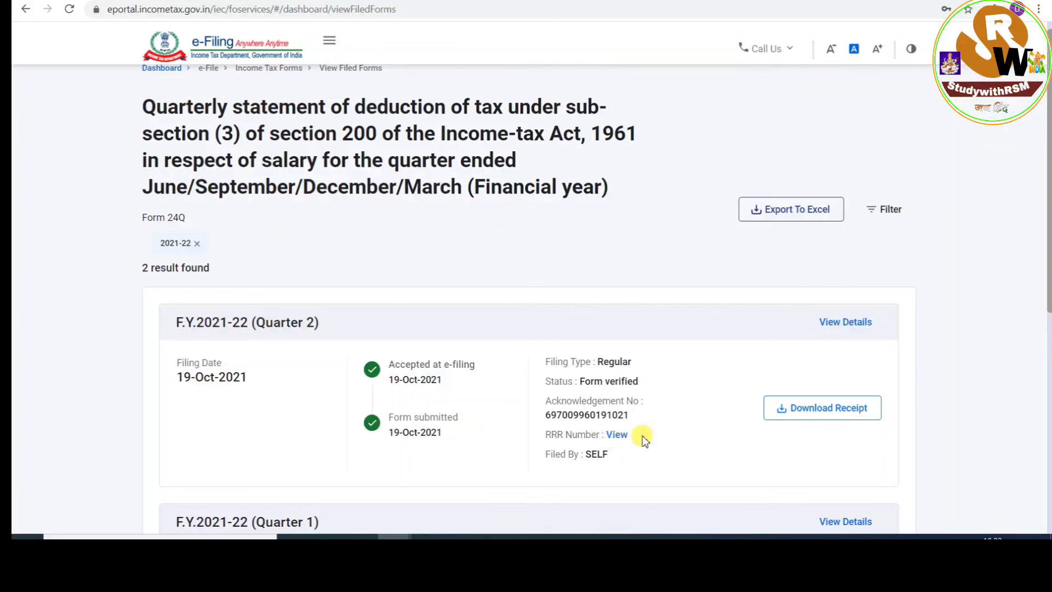
- View the RRR number of the F.Y. 2021-22 Quarter 2 filing, and download its receipt as a PDF
{"action": "left_click", "coordinate": [618, 435]}
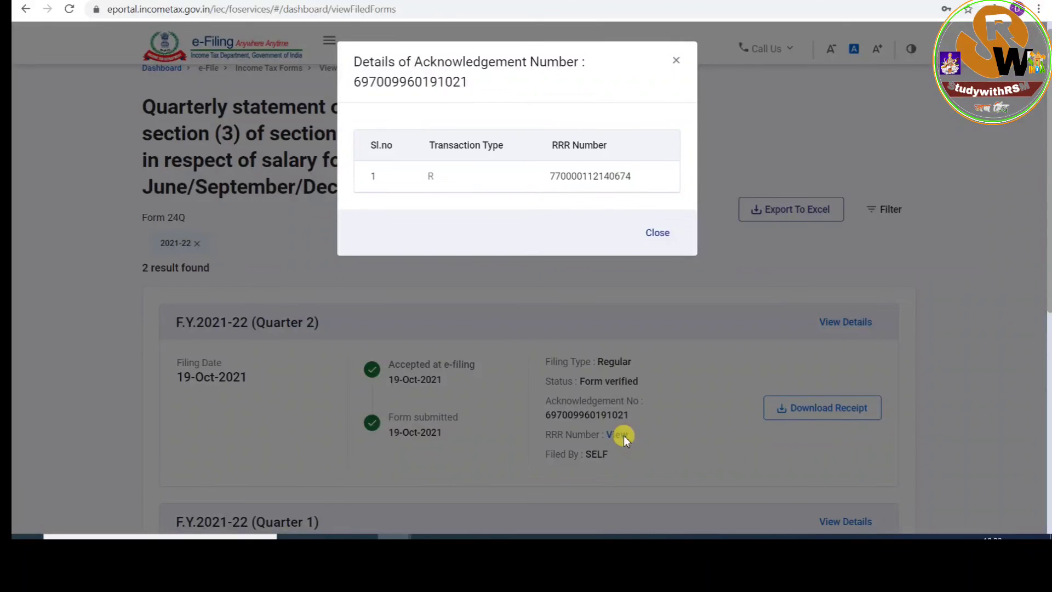
{"action": "left_click", "coordinate": [657, 234]}
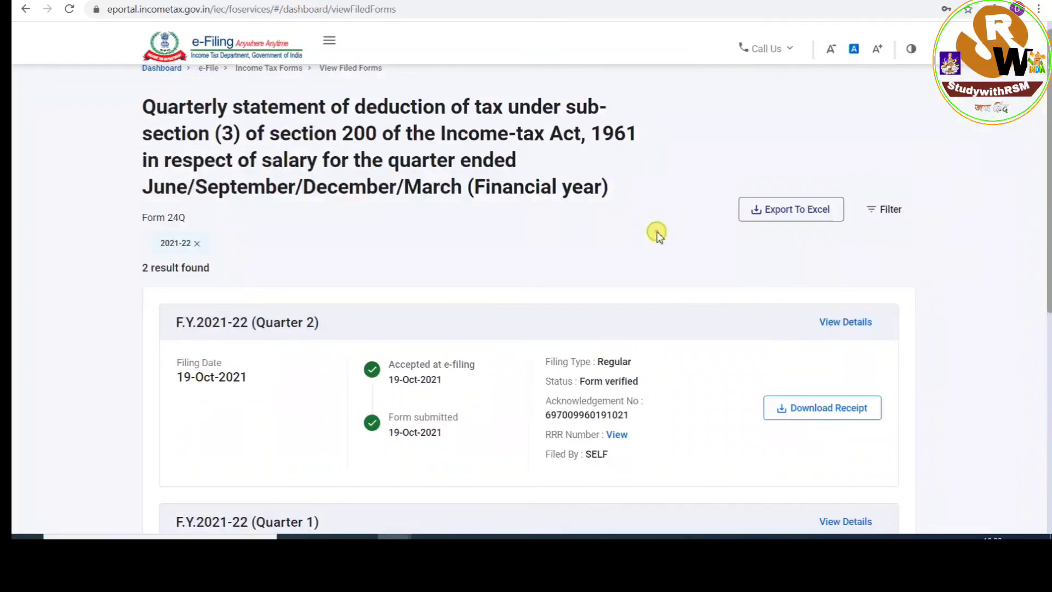
{"action": "left_click", "coordinate": [832, 408]}
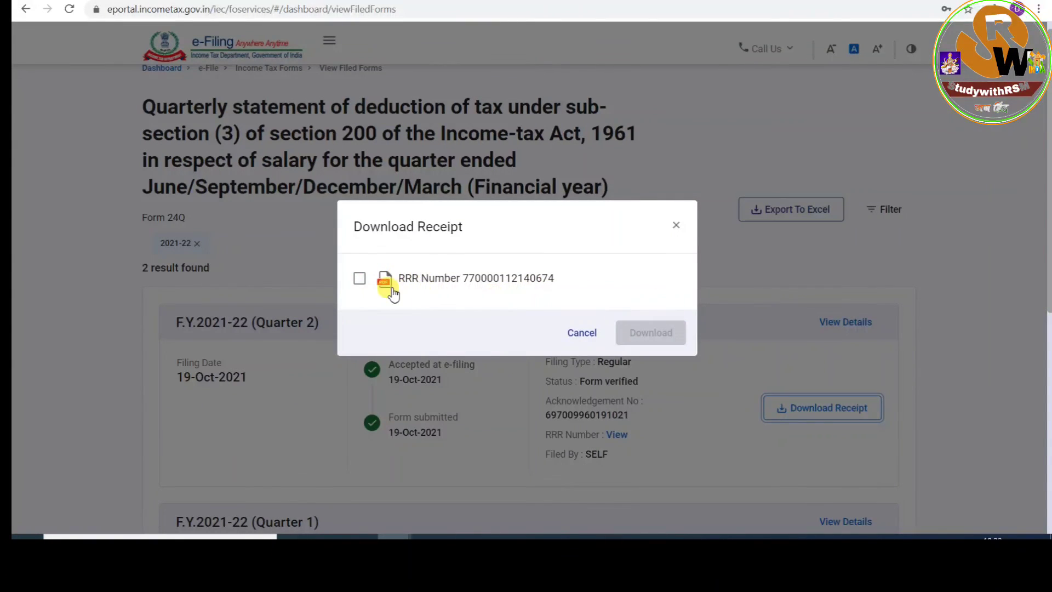
{"action": "left_click", "coordinate": [360, 280]}
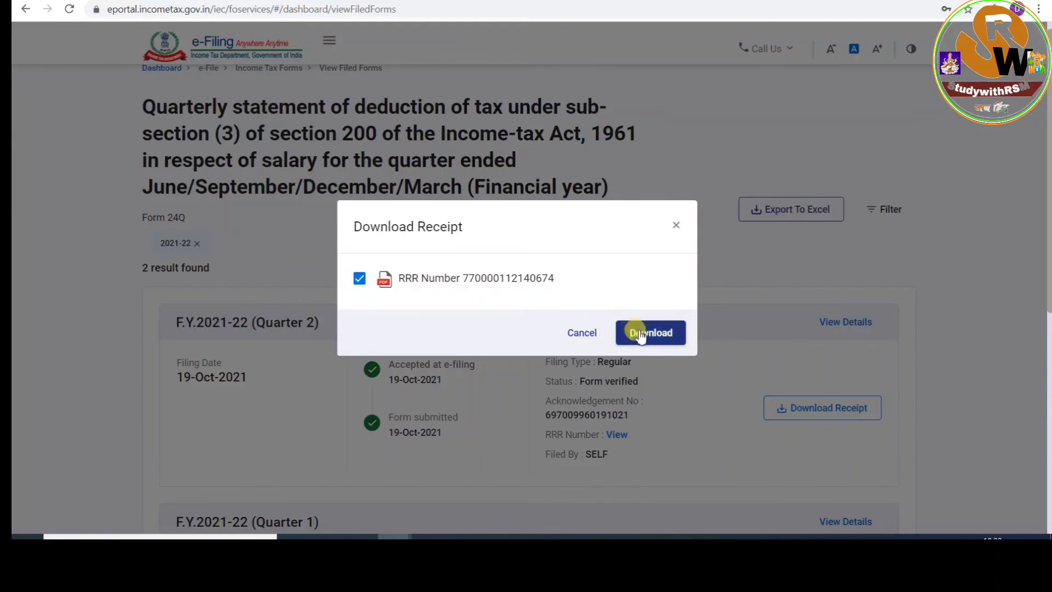
{"action": "left_click", "coordinate": [640, 335]}
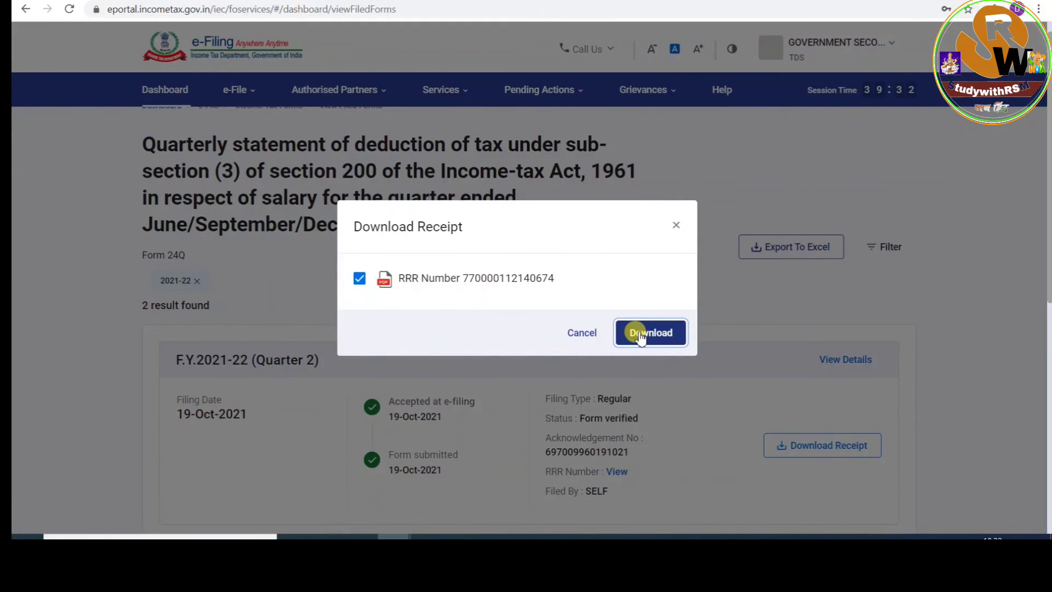